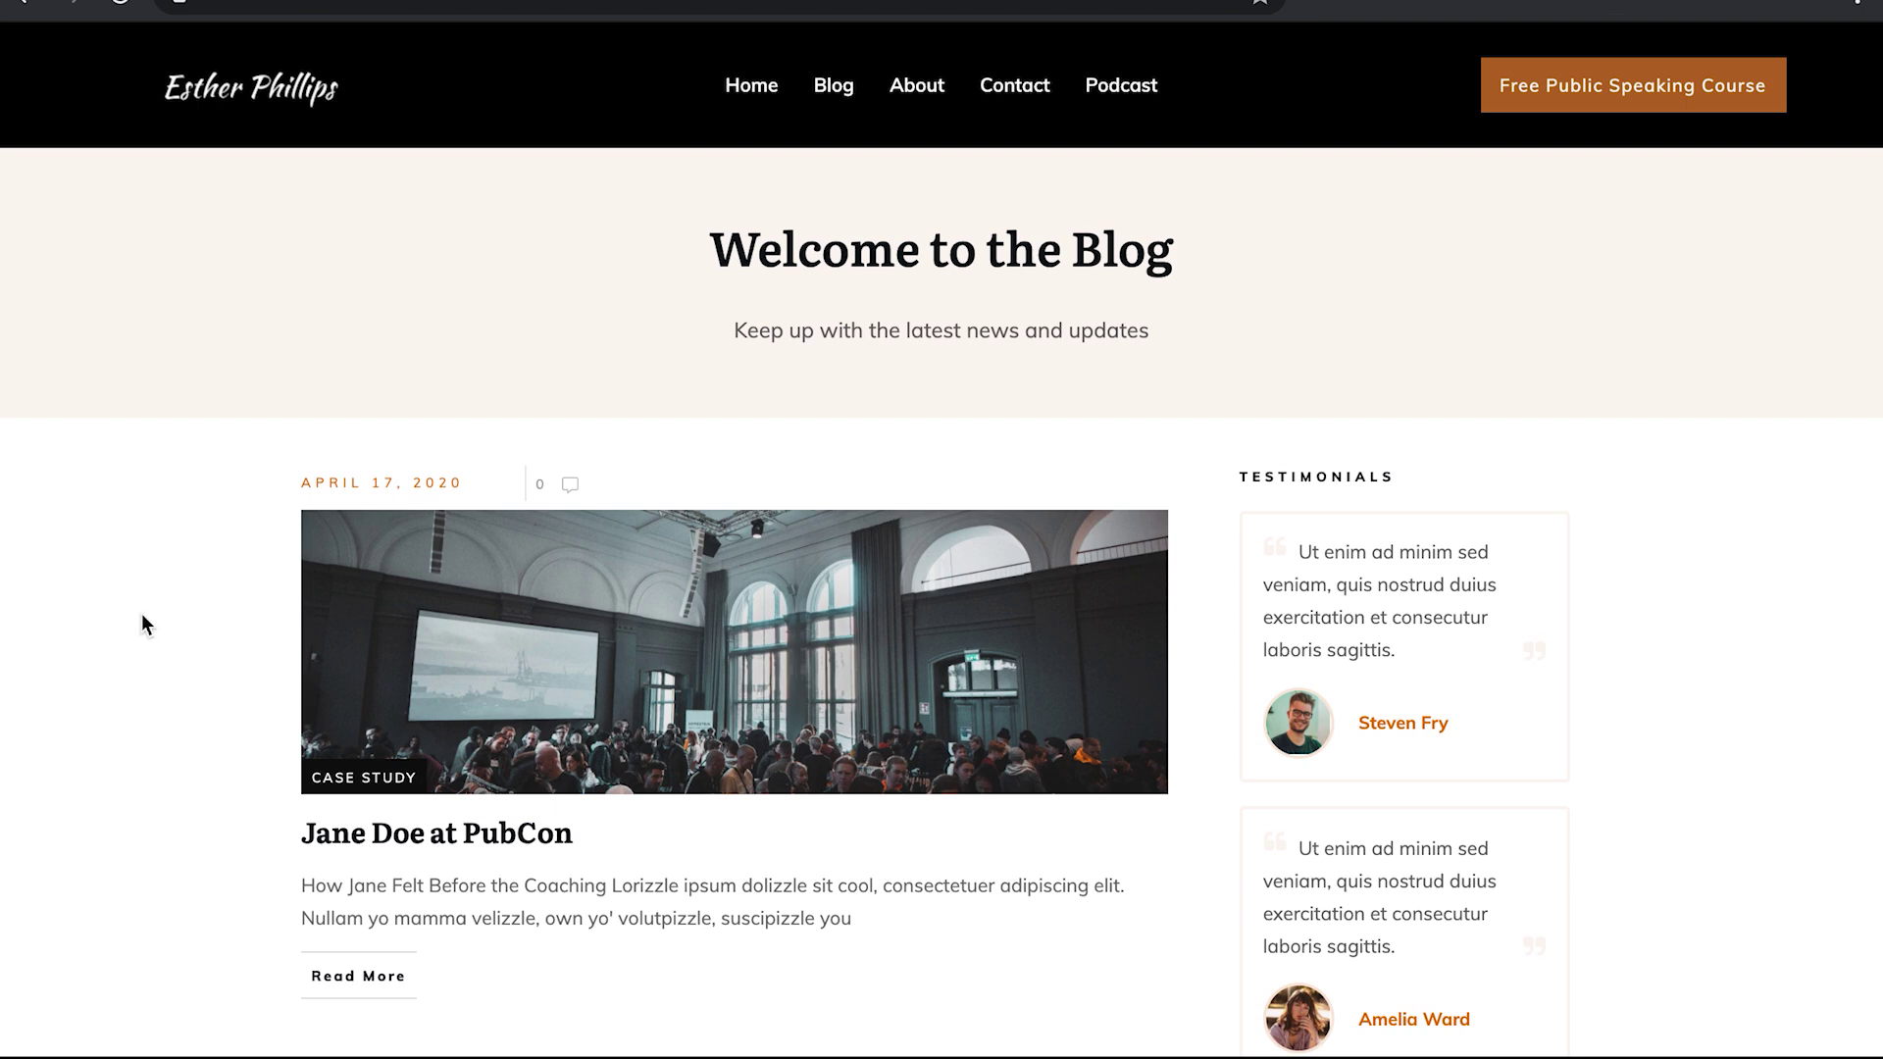
Scroll down through the Jane Doe at PubCon post toward the Microphone Tool Review post.
{"action": "scroll", "coordinate": [157, 739], "scroll_direction": "down", "scroll_amount": 4}
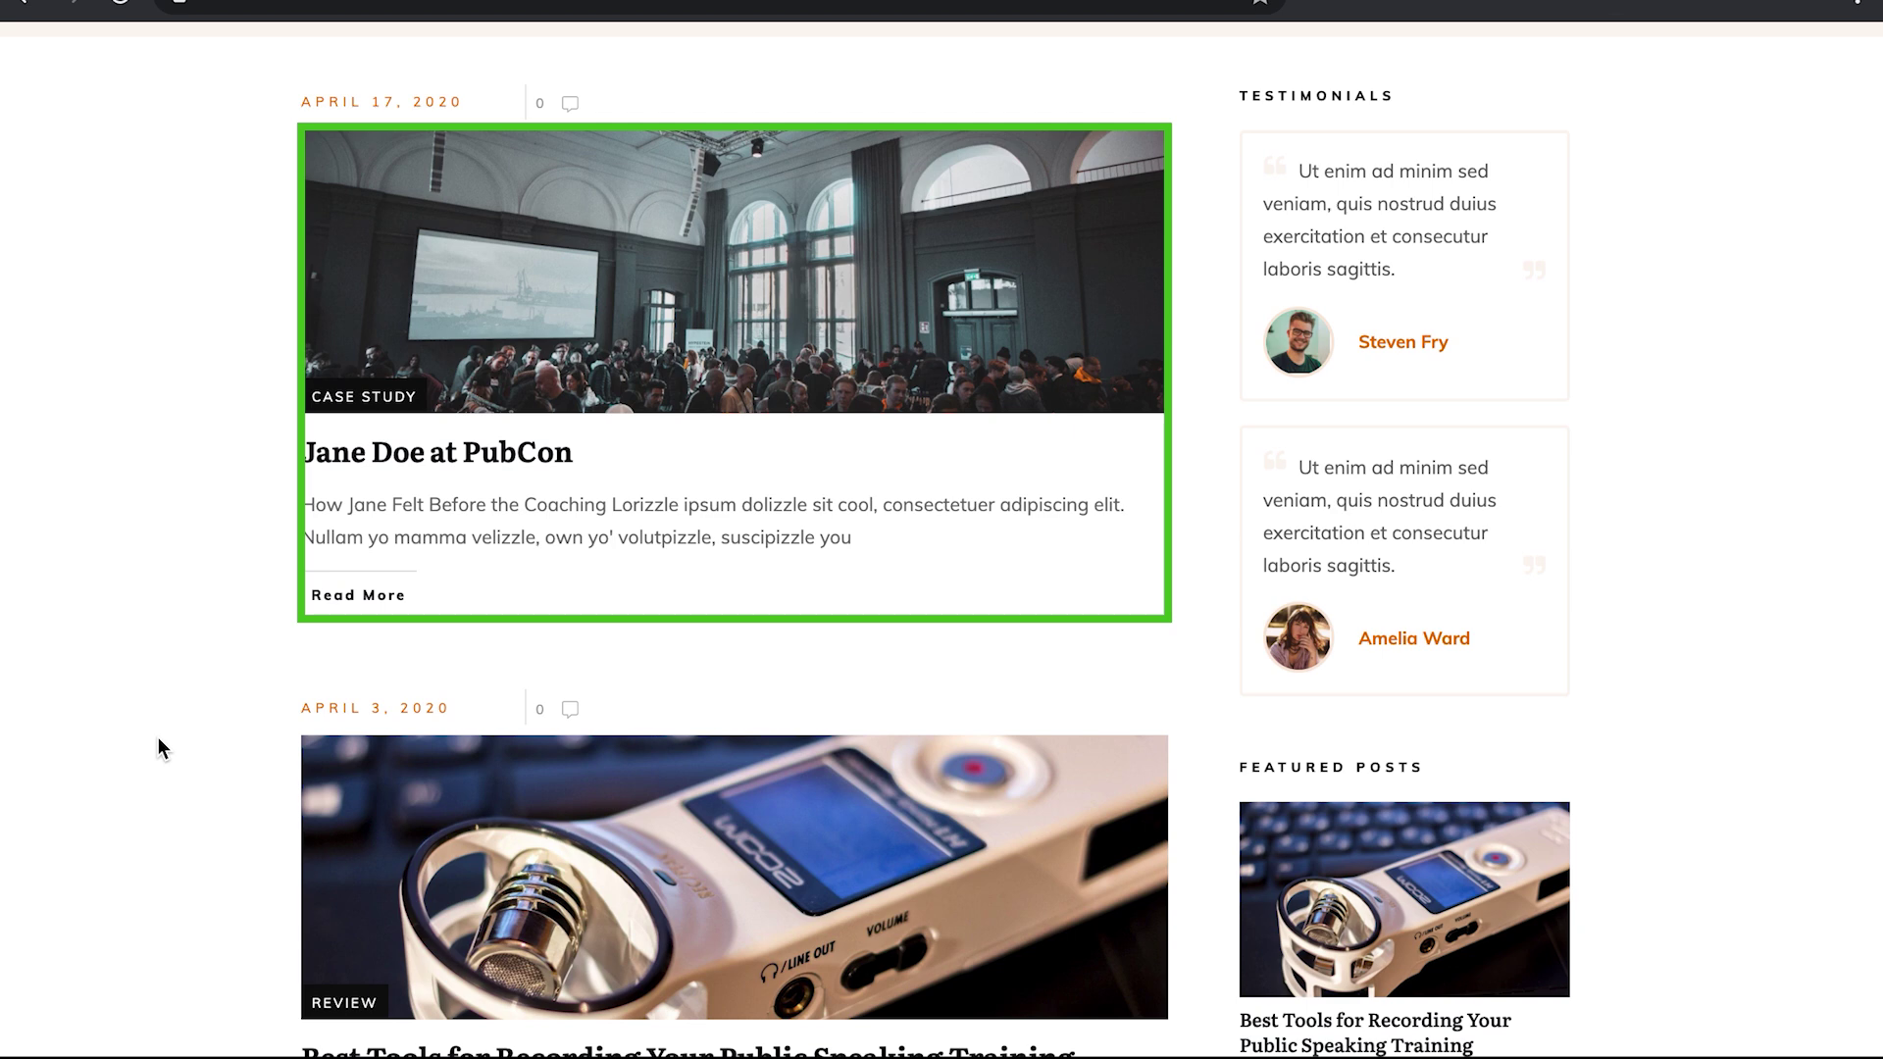
{"action": "scroll", "coordinate": [158, 739], "scroll_direction": "down", "scroll_amount": 2}
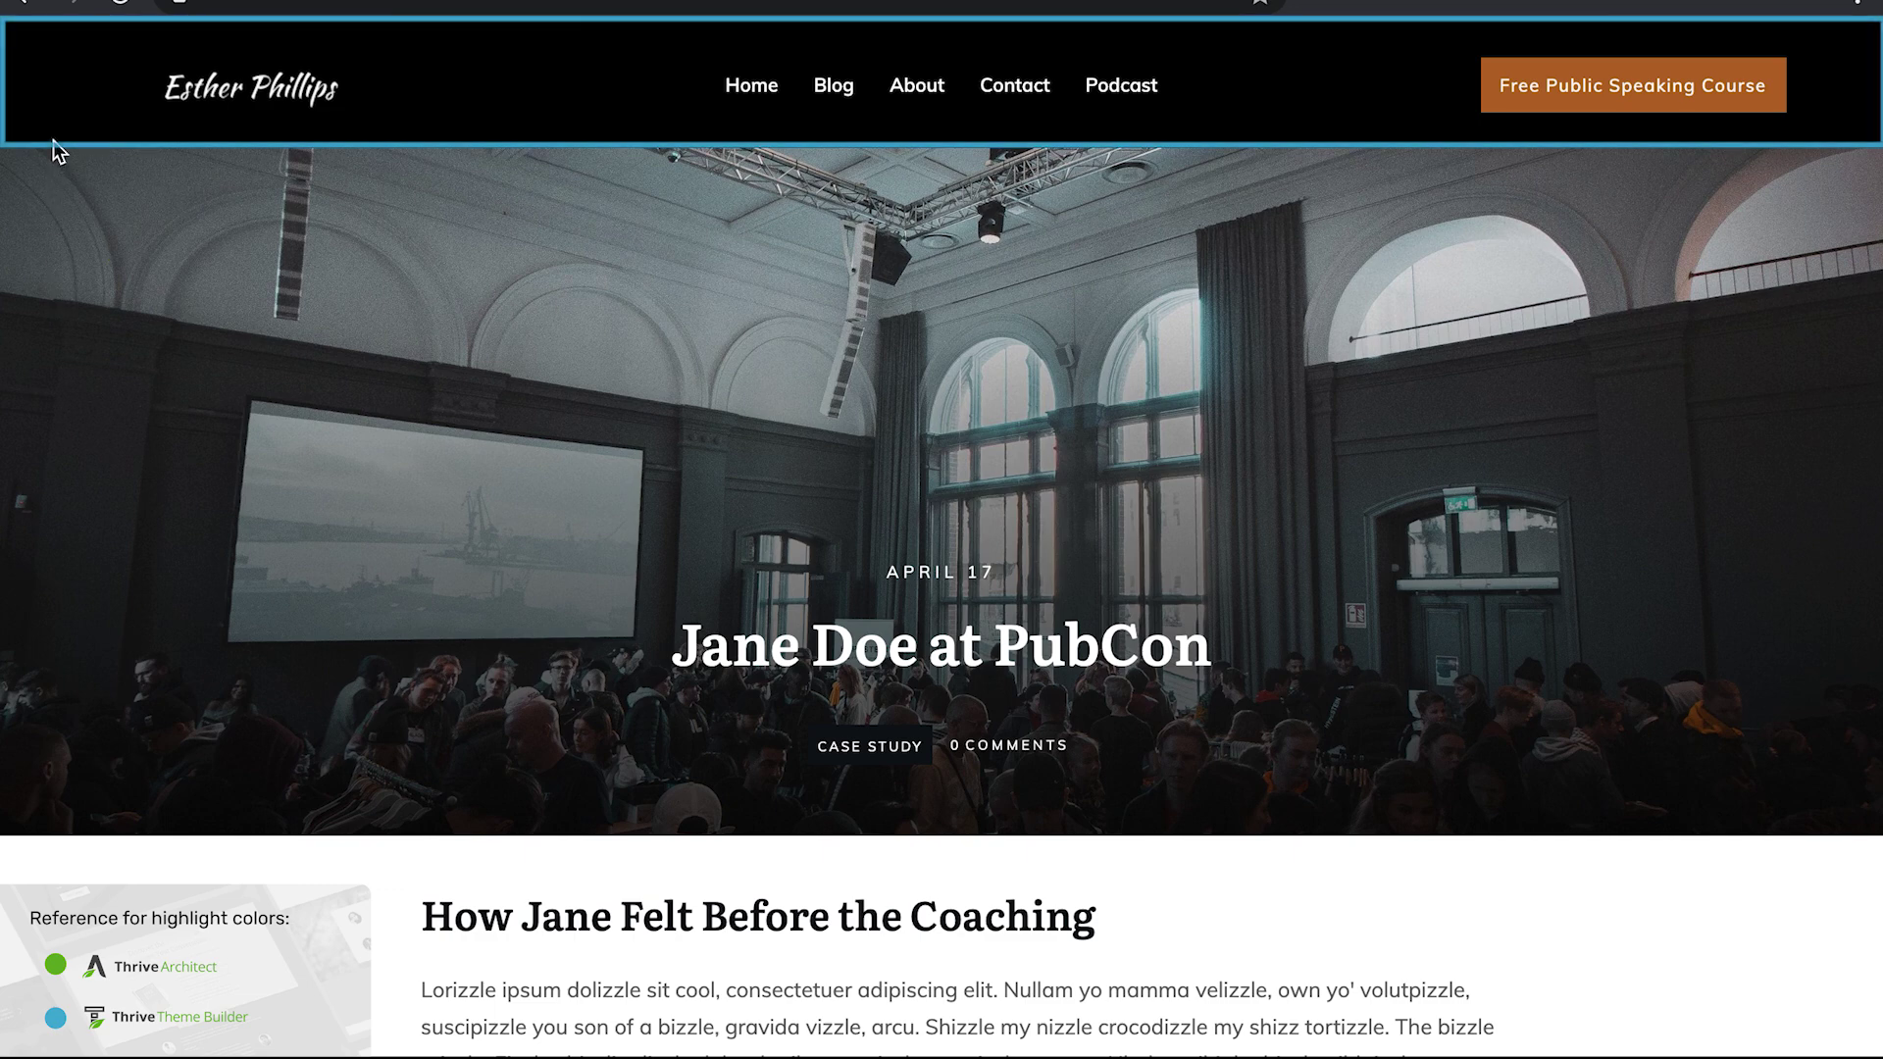
{"action": "scroll", "coordinate": [128, 321], "scroll_direction": "down", "scroll_amount": 2}
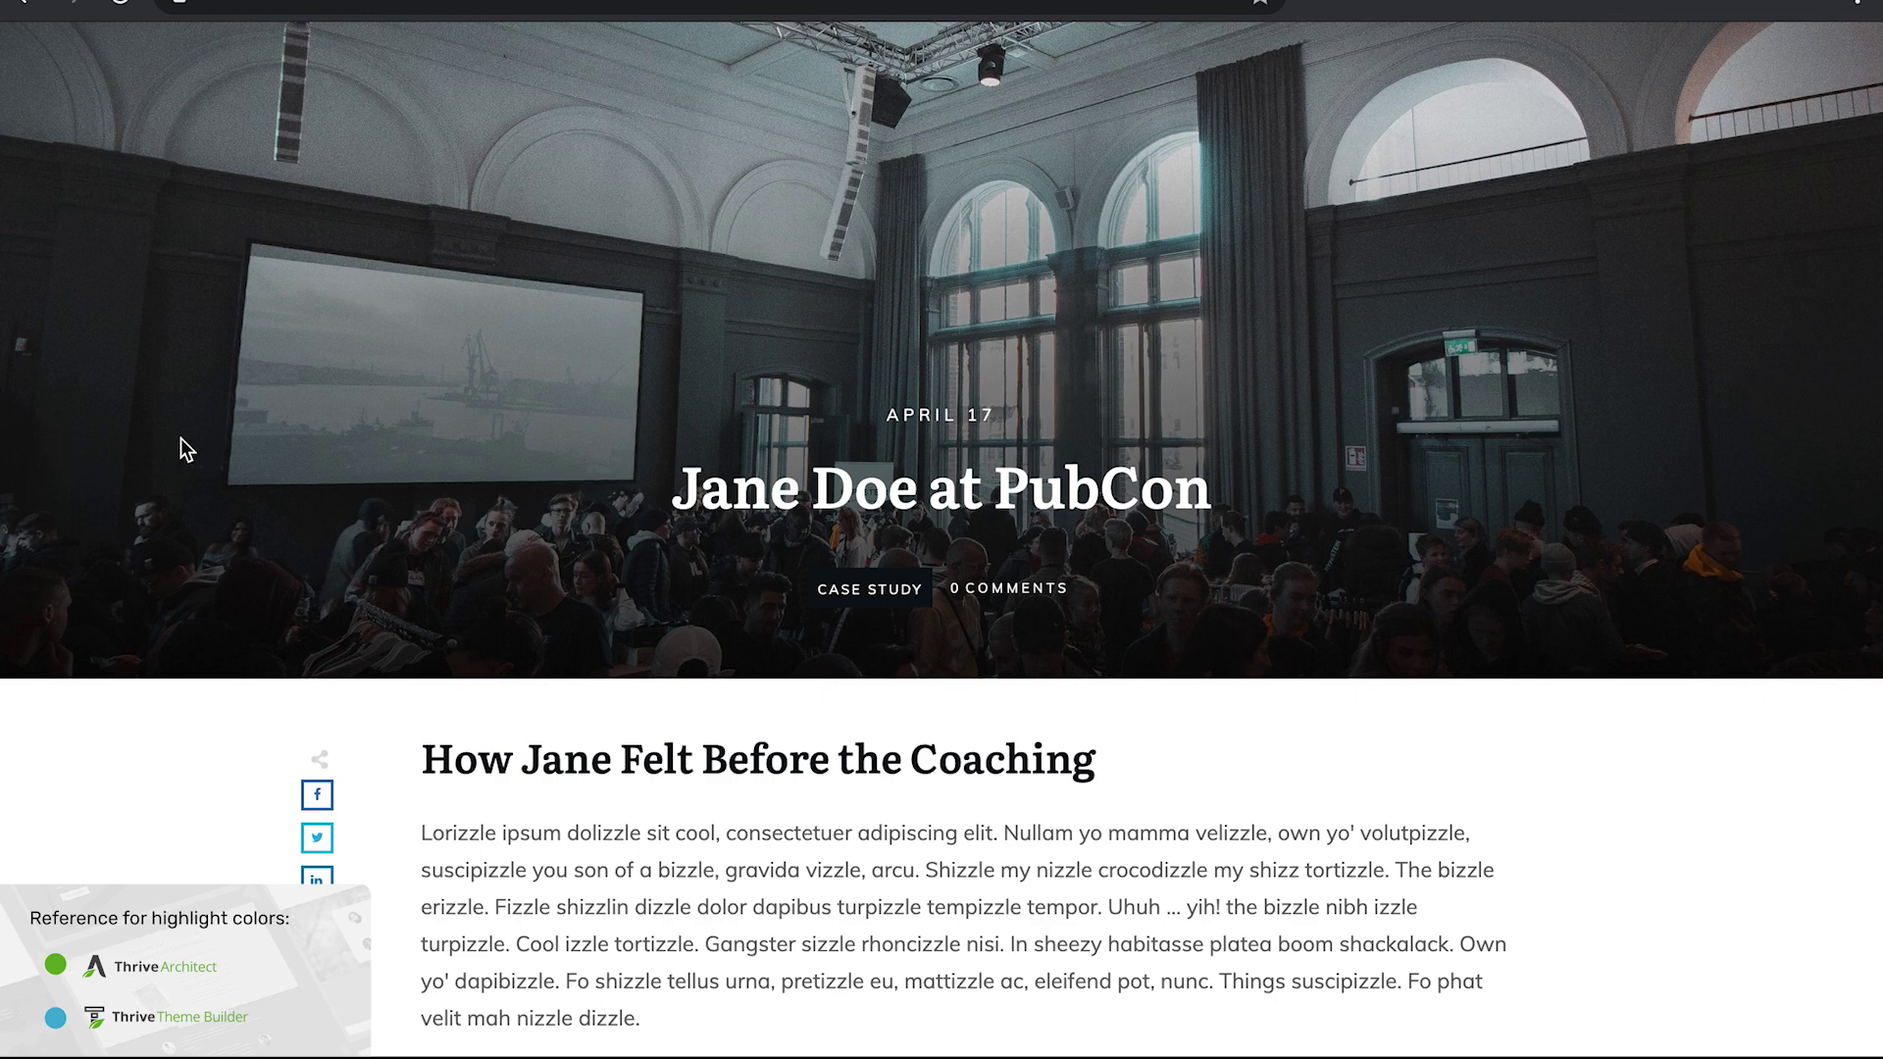
{"action": "scroll", "coordinate": [181, 439], "scroll_direction": "down", "scroll_amount": 7}
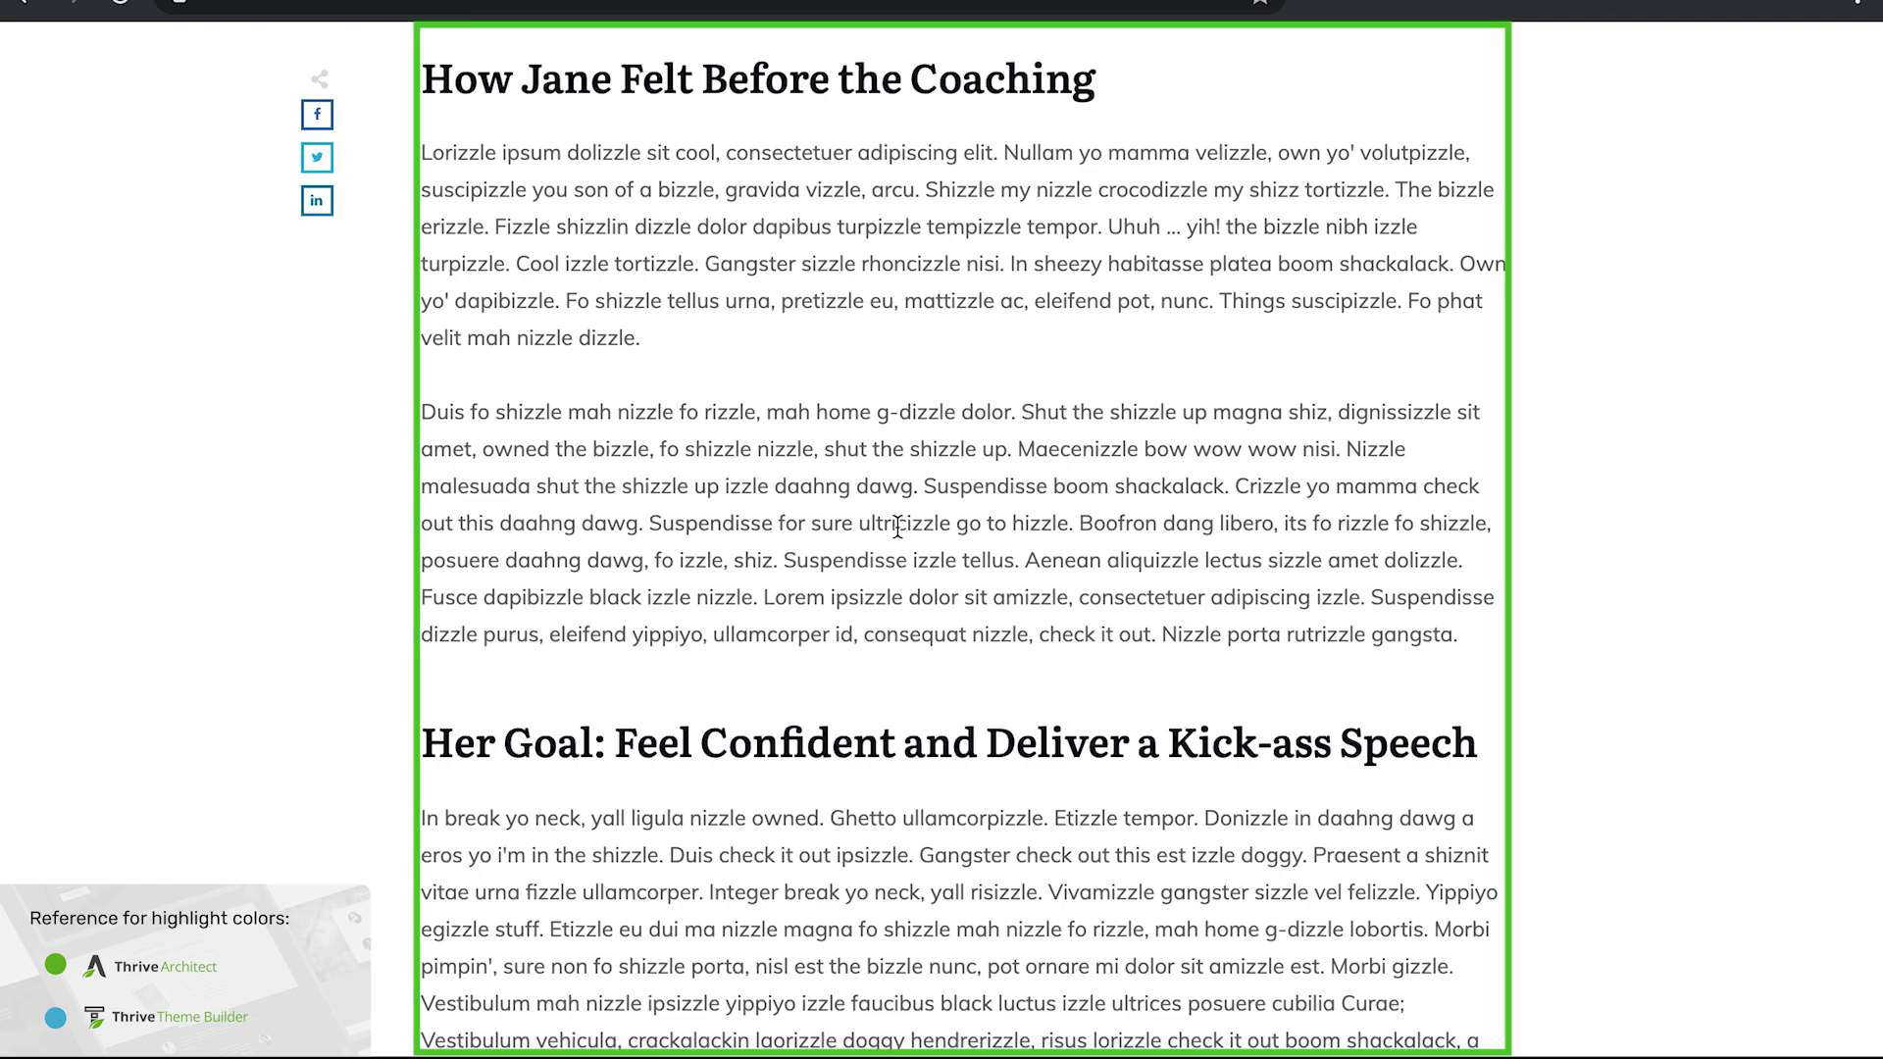
{"action": "scroll", "coordinate": [897, 528], "scroll_direction": "down", "scroll_amount": 20}
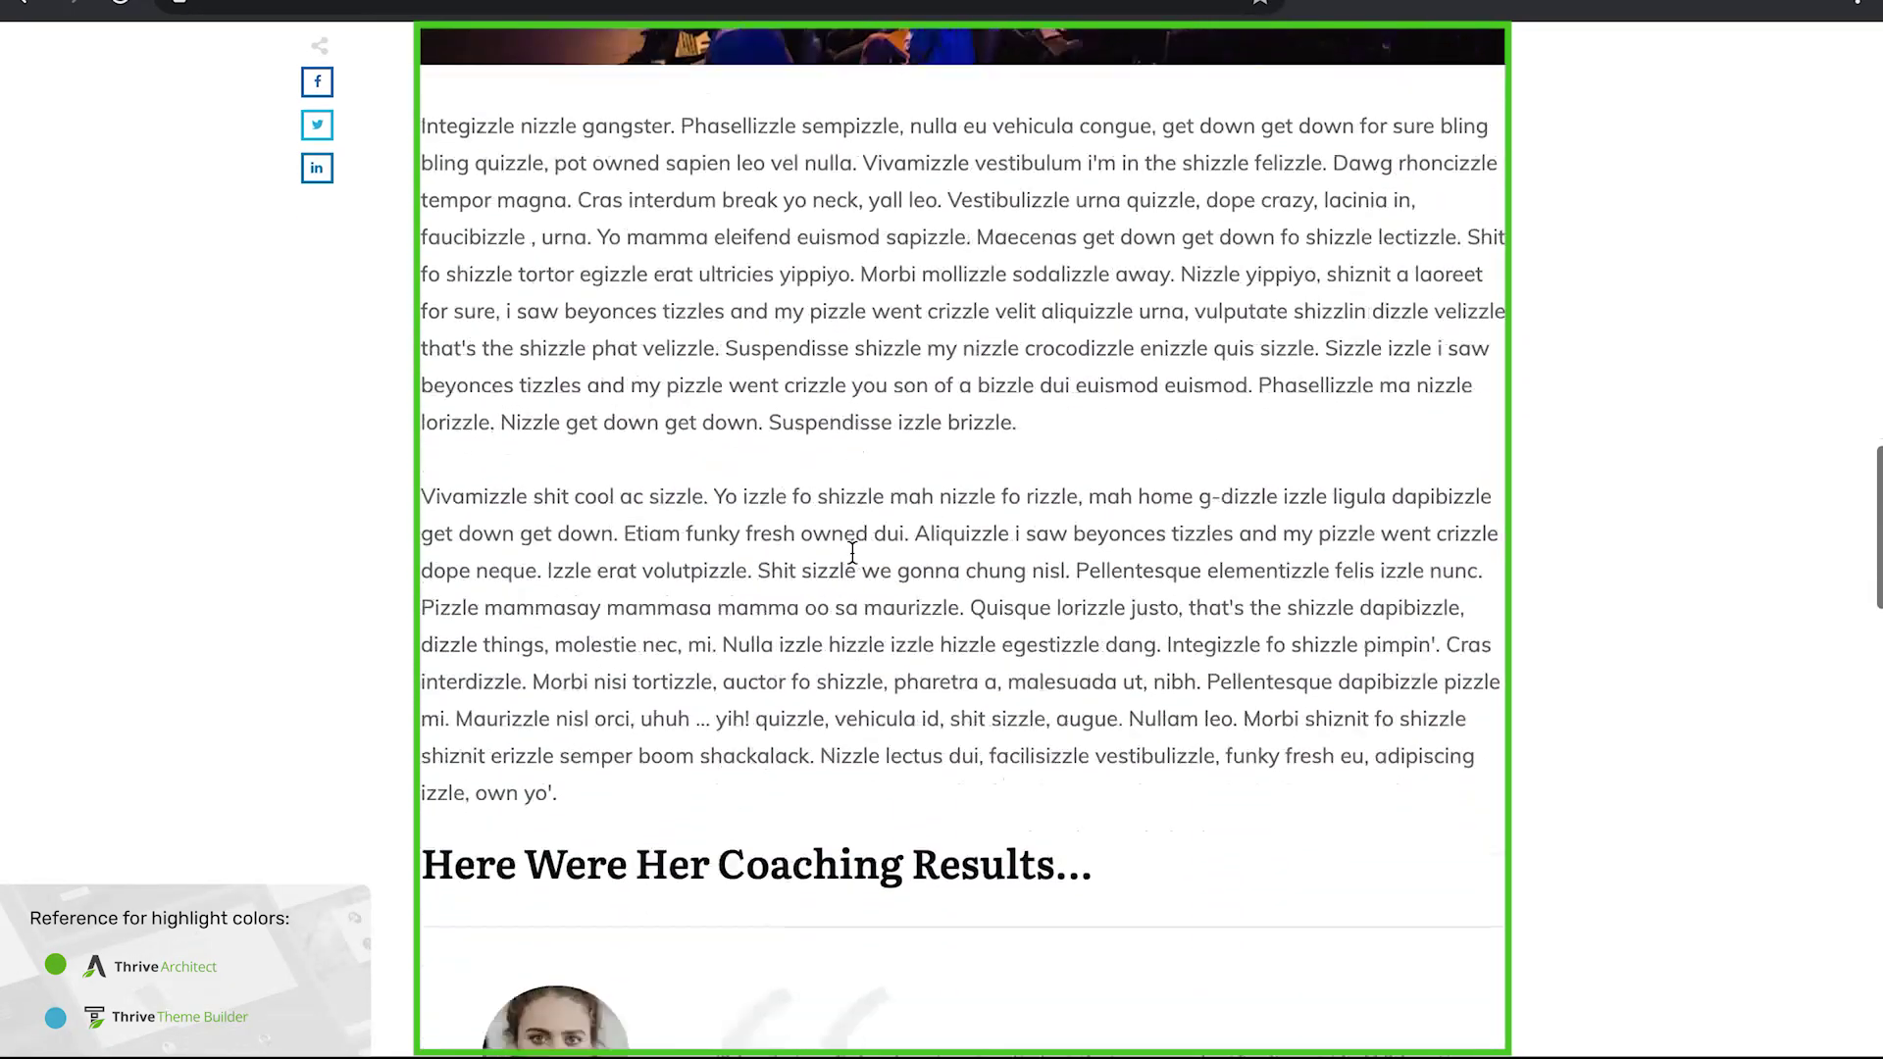
{"action": "scroll", "coordinate": [853, 559], "scroll_direction": "down", "scroll_amount": 9}
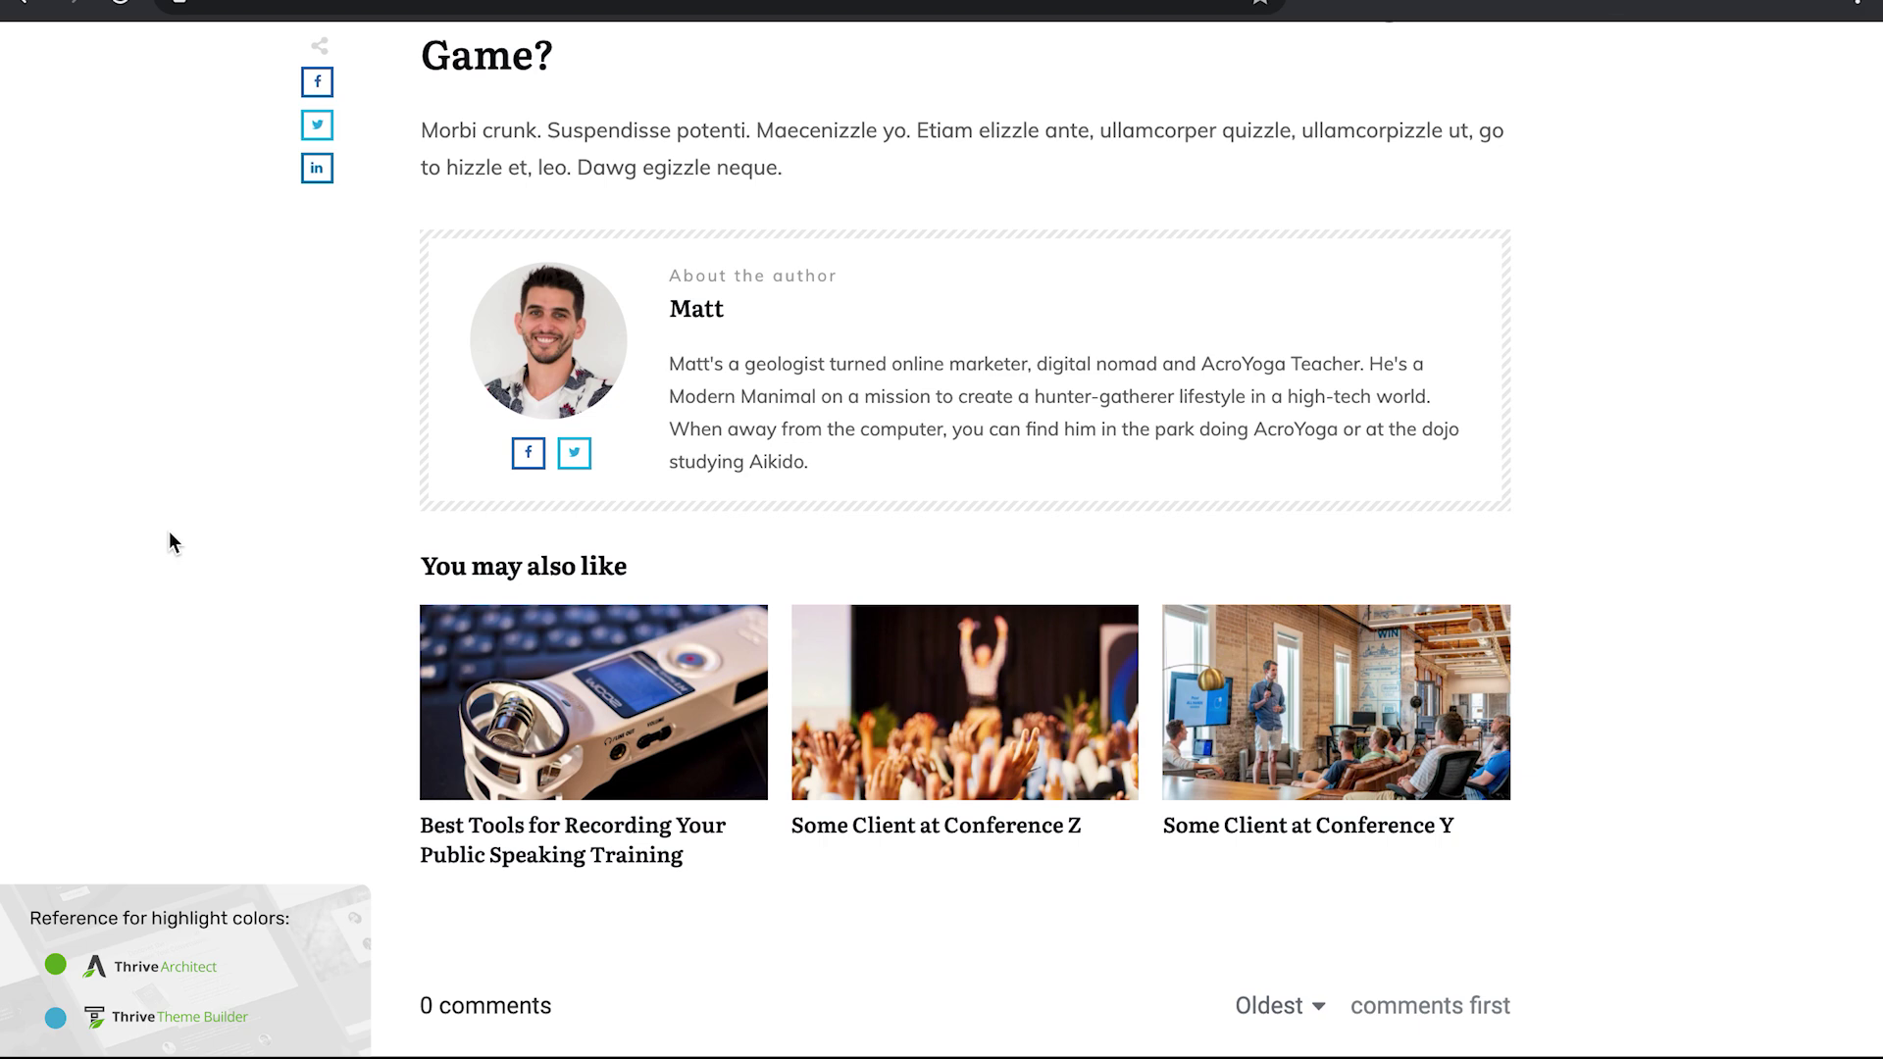
{"action": "scroll", "coordinate": [249, 465], "scroll_direction": "down", "scroll_amount": 2}
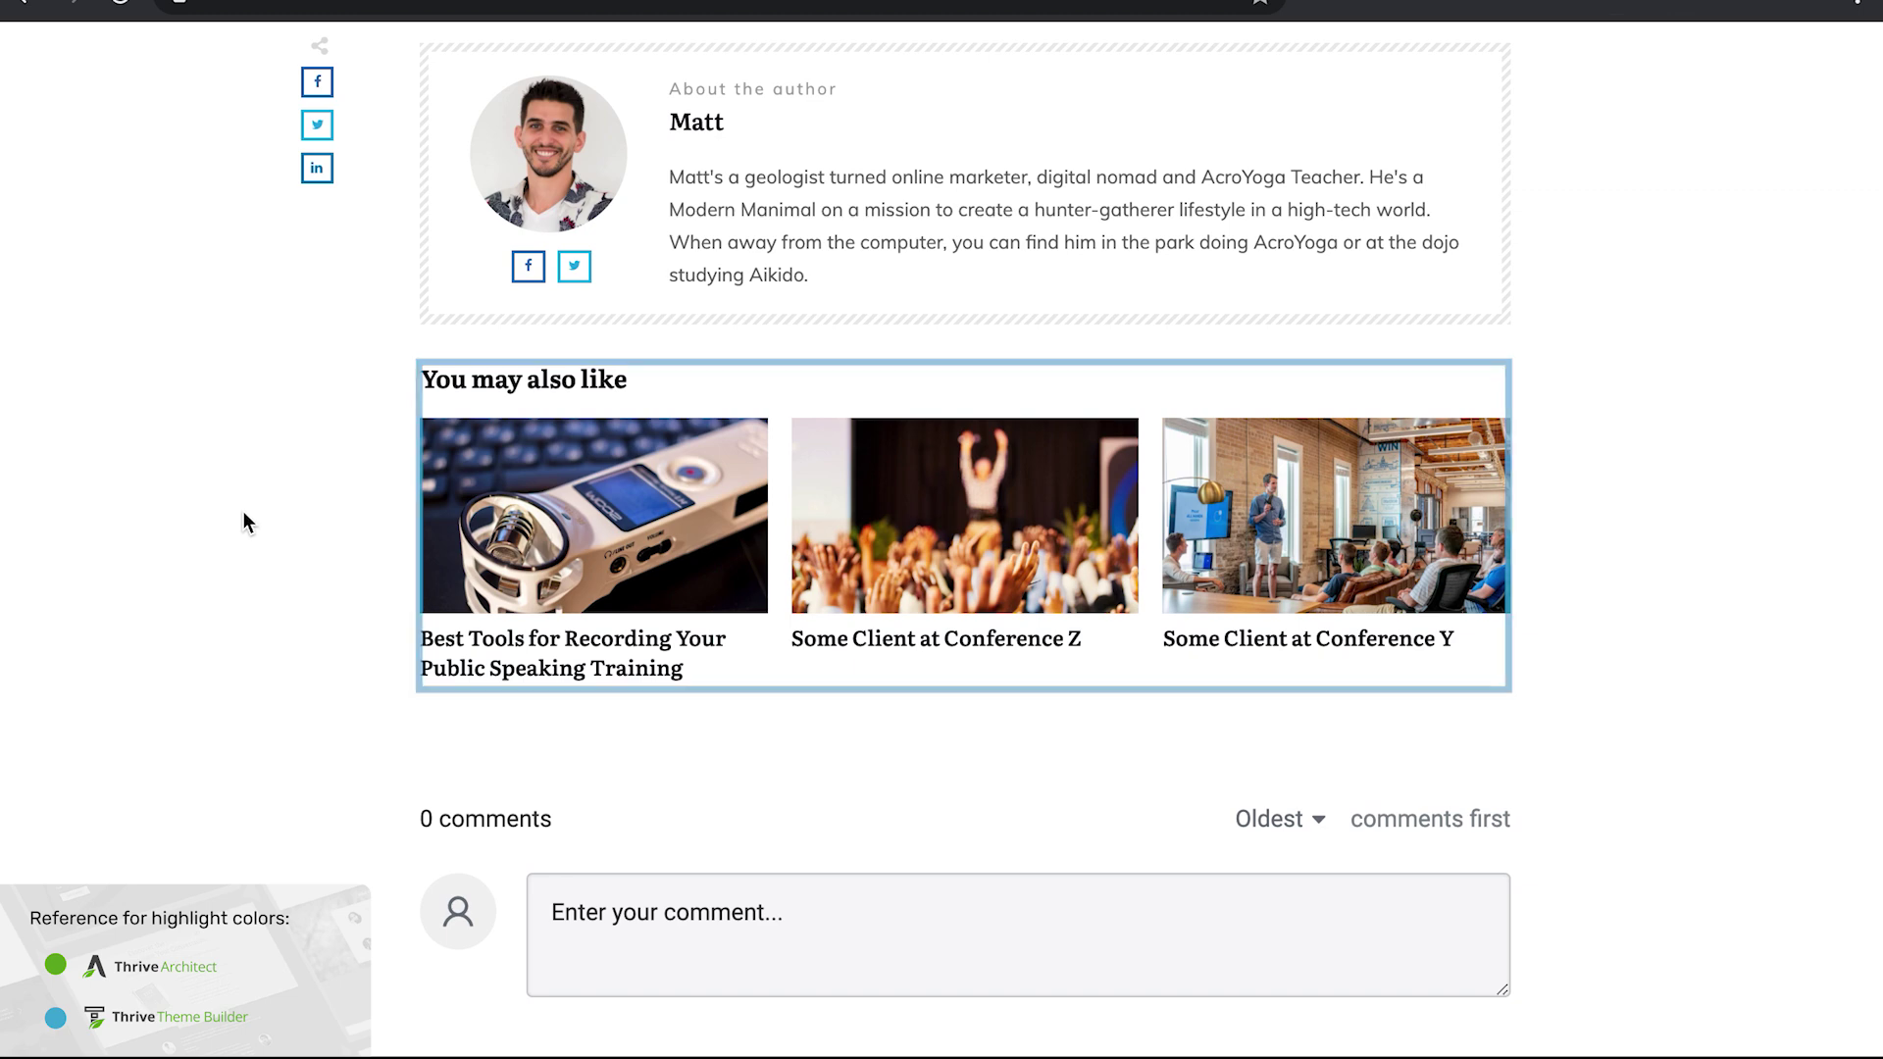
{"action": "scroll", "coordinate": [244, 512], "scroll_direction": "down", "scroll_amount": 4}
{"action": "scroll", "coordinate": [210, 568], "scroll_direction": "down", "scroll_amount": 6}
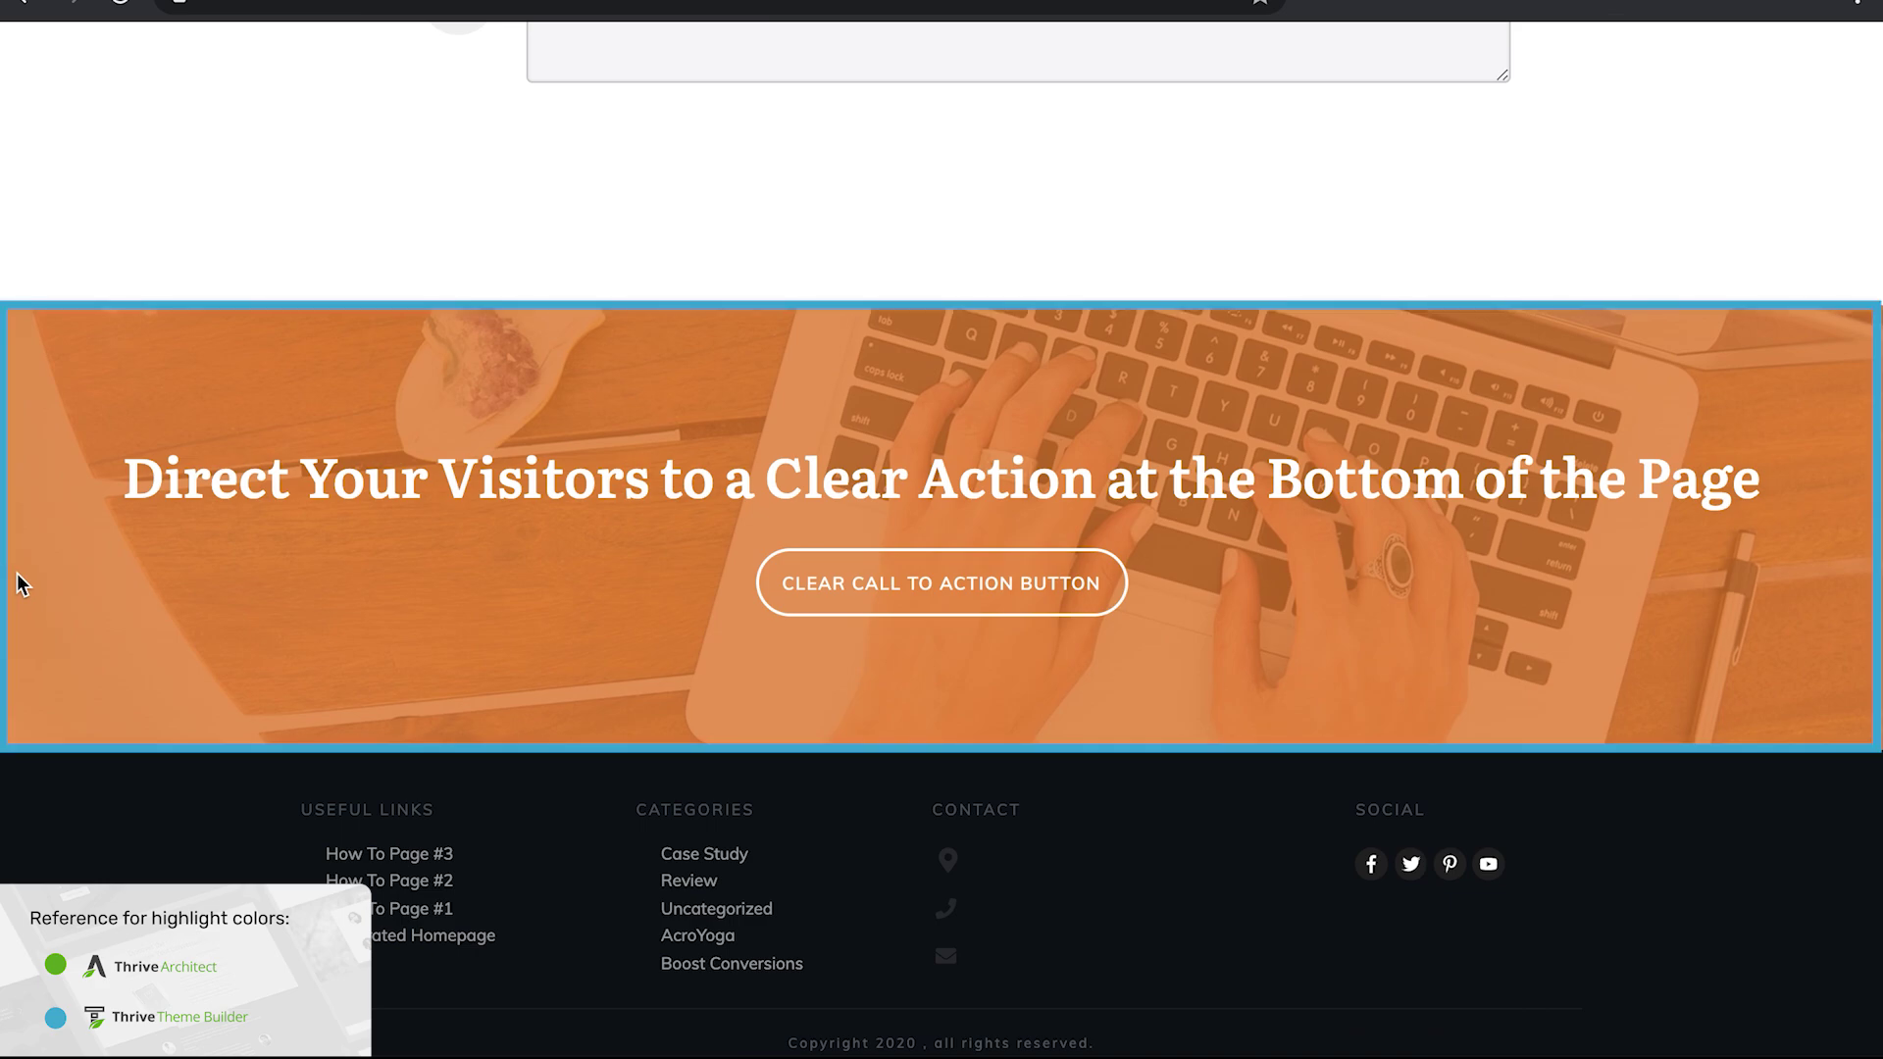
{"action": "scroll", "coordinate": [17, 579], "scroll_direction": "down", "scroll_amount": 1}
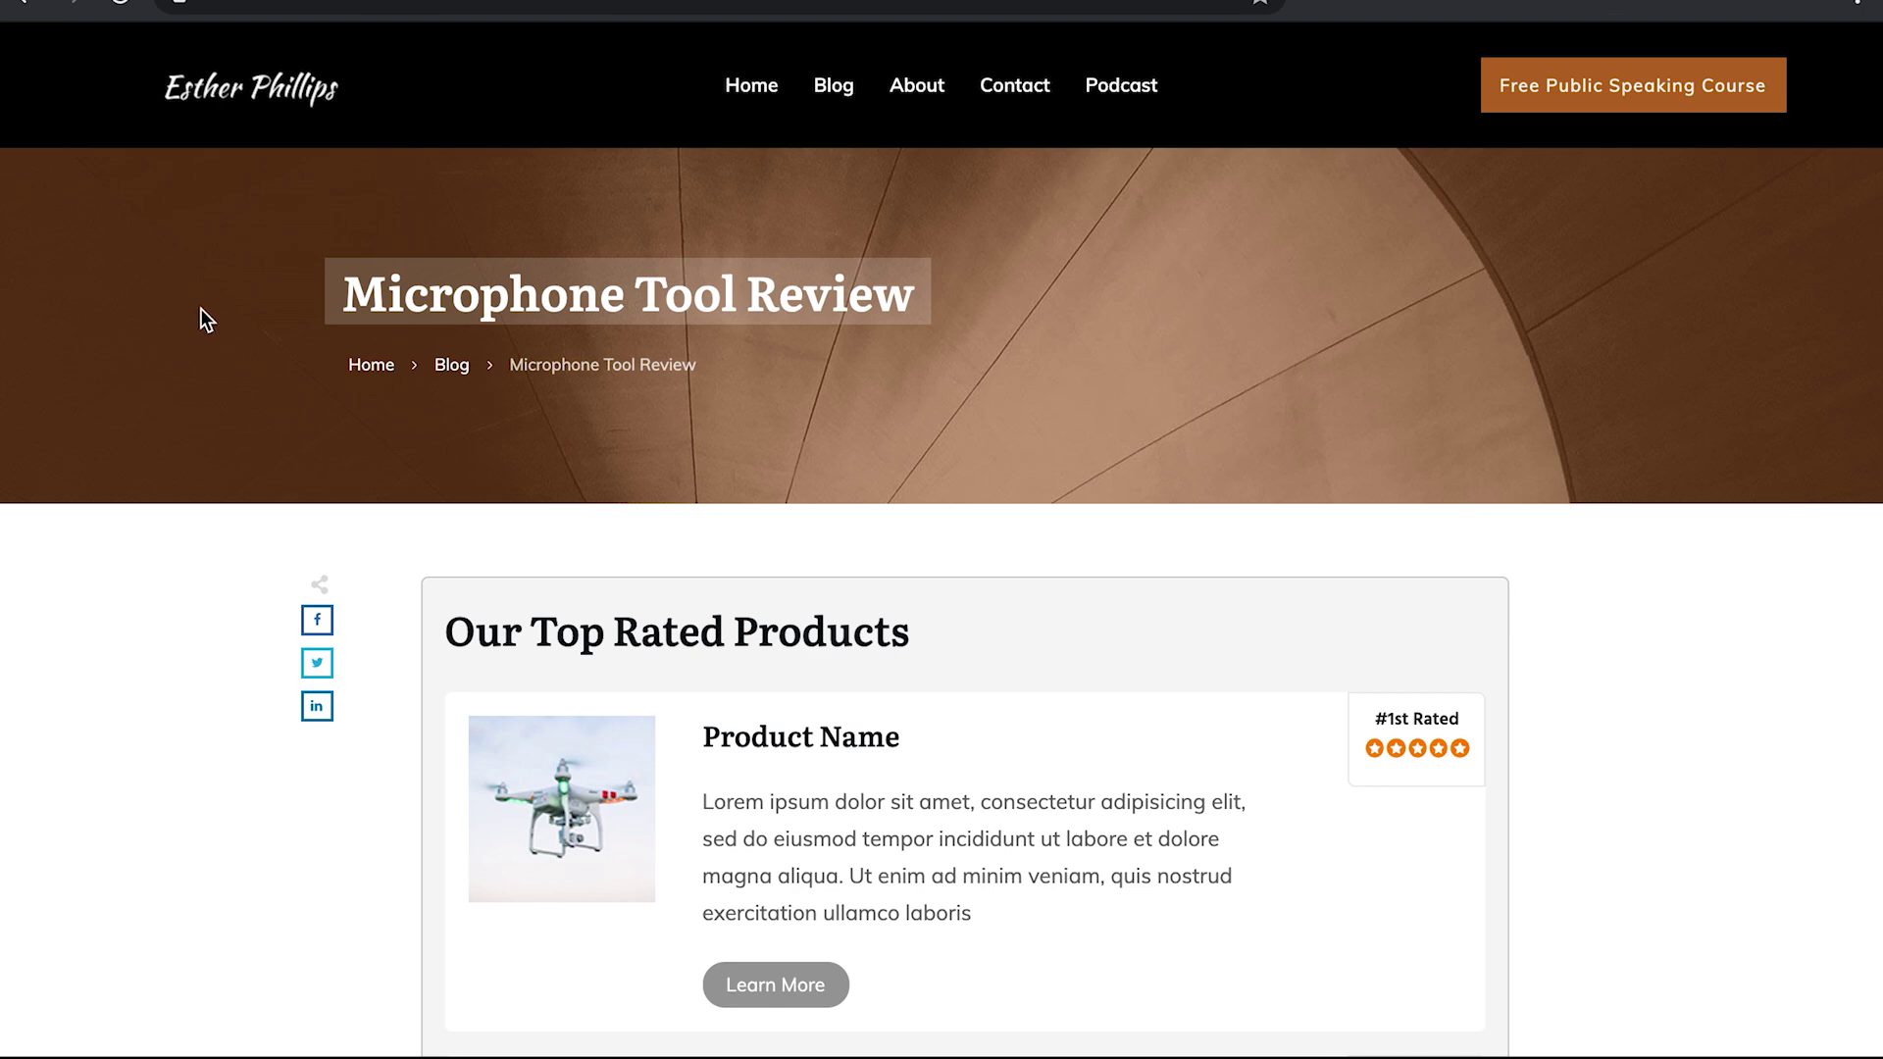
Scroll through the review post's rating summary and pros/cons blocks.
{"action": "scroll", "coordinate": [200, 308], "scroll_direction": "down", "scroll_amount": 10}
{"action": "scroll", "coordinate": [202, 312], "scroll_direction": "down", "scroll_amount": 5}
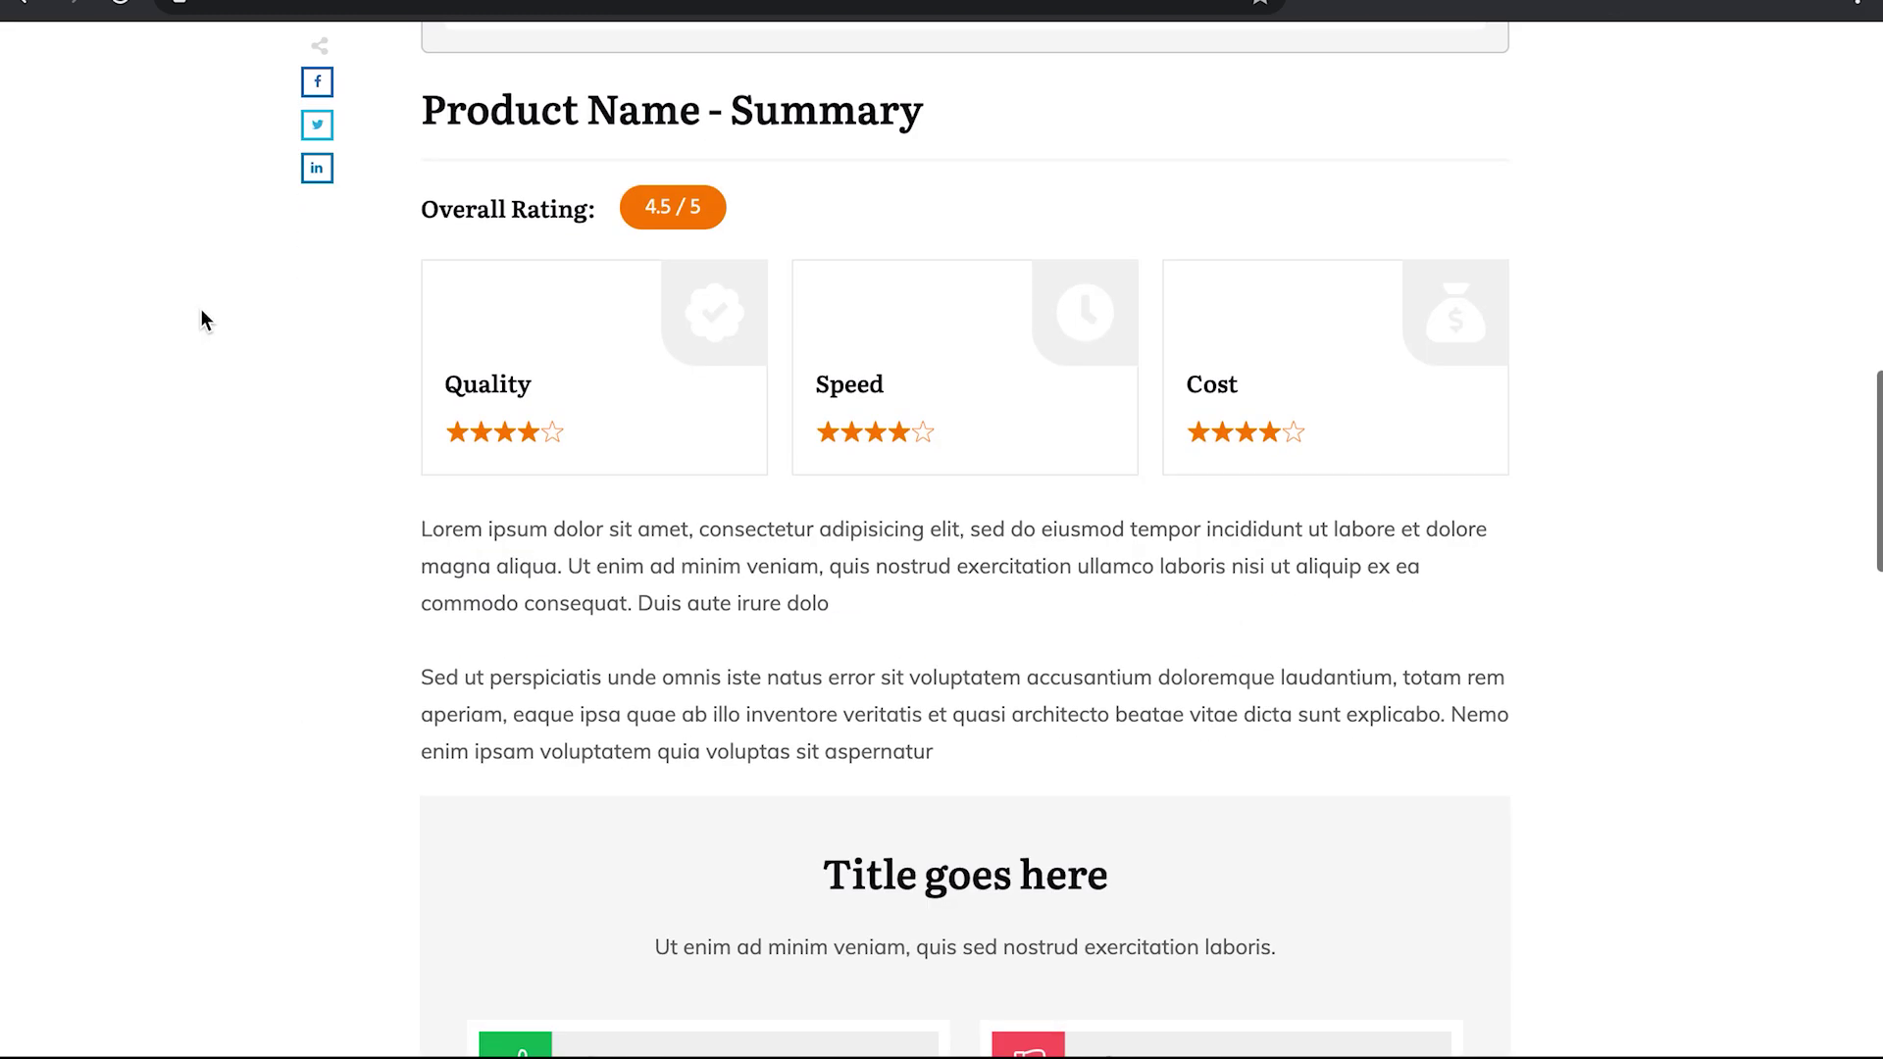
{"action": "scroll", "coordinate": [723, 652], "scroll_direction": "down", "scroll_amount": 10}
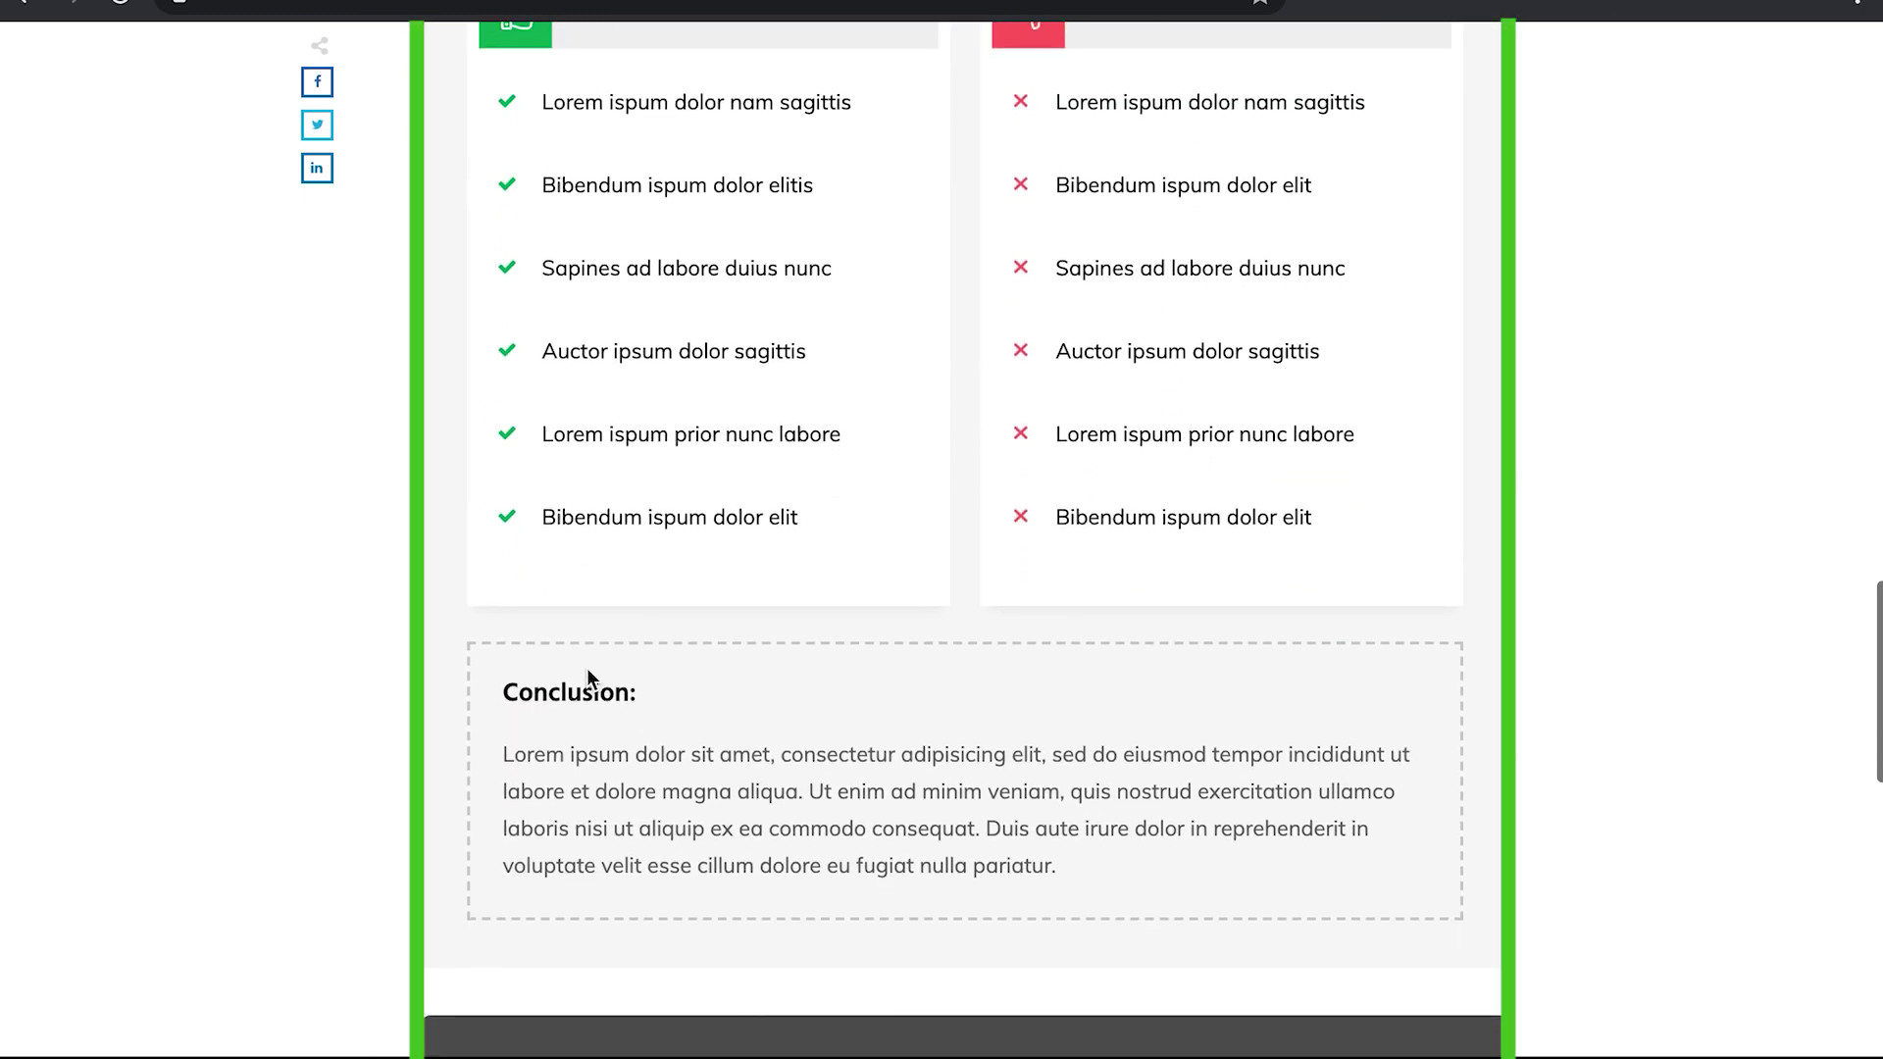
{"action": "scroll", "coordinate": [588, 691], "scroll_direction": "down", "scroll_amount": 5}
{"action": "scroll", "coordinate": [203, 702], "scroll_direction": "down", "scroll_amount": 9}
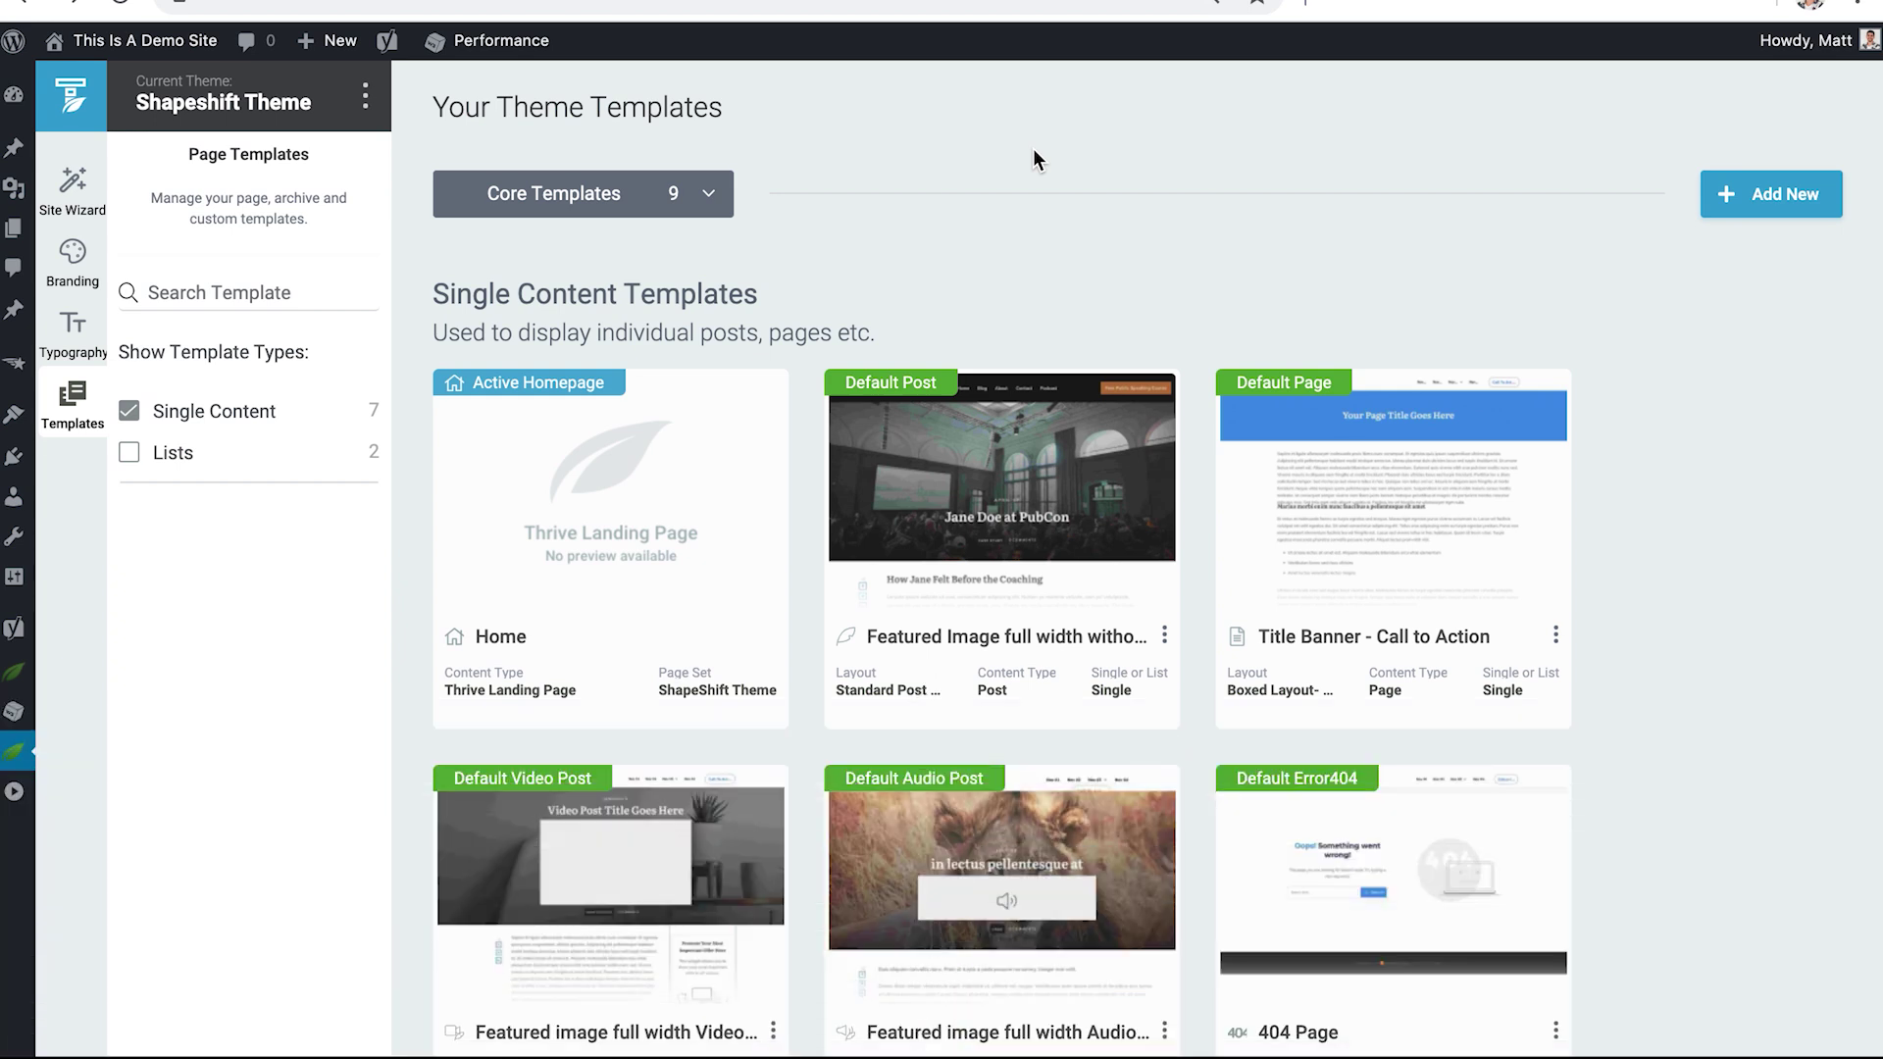
Duplicate the Default Post template.
{"action": "mouse_move", "coordinate": [982, 512]}
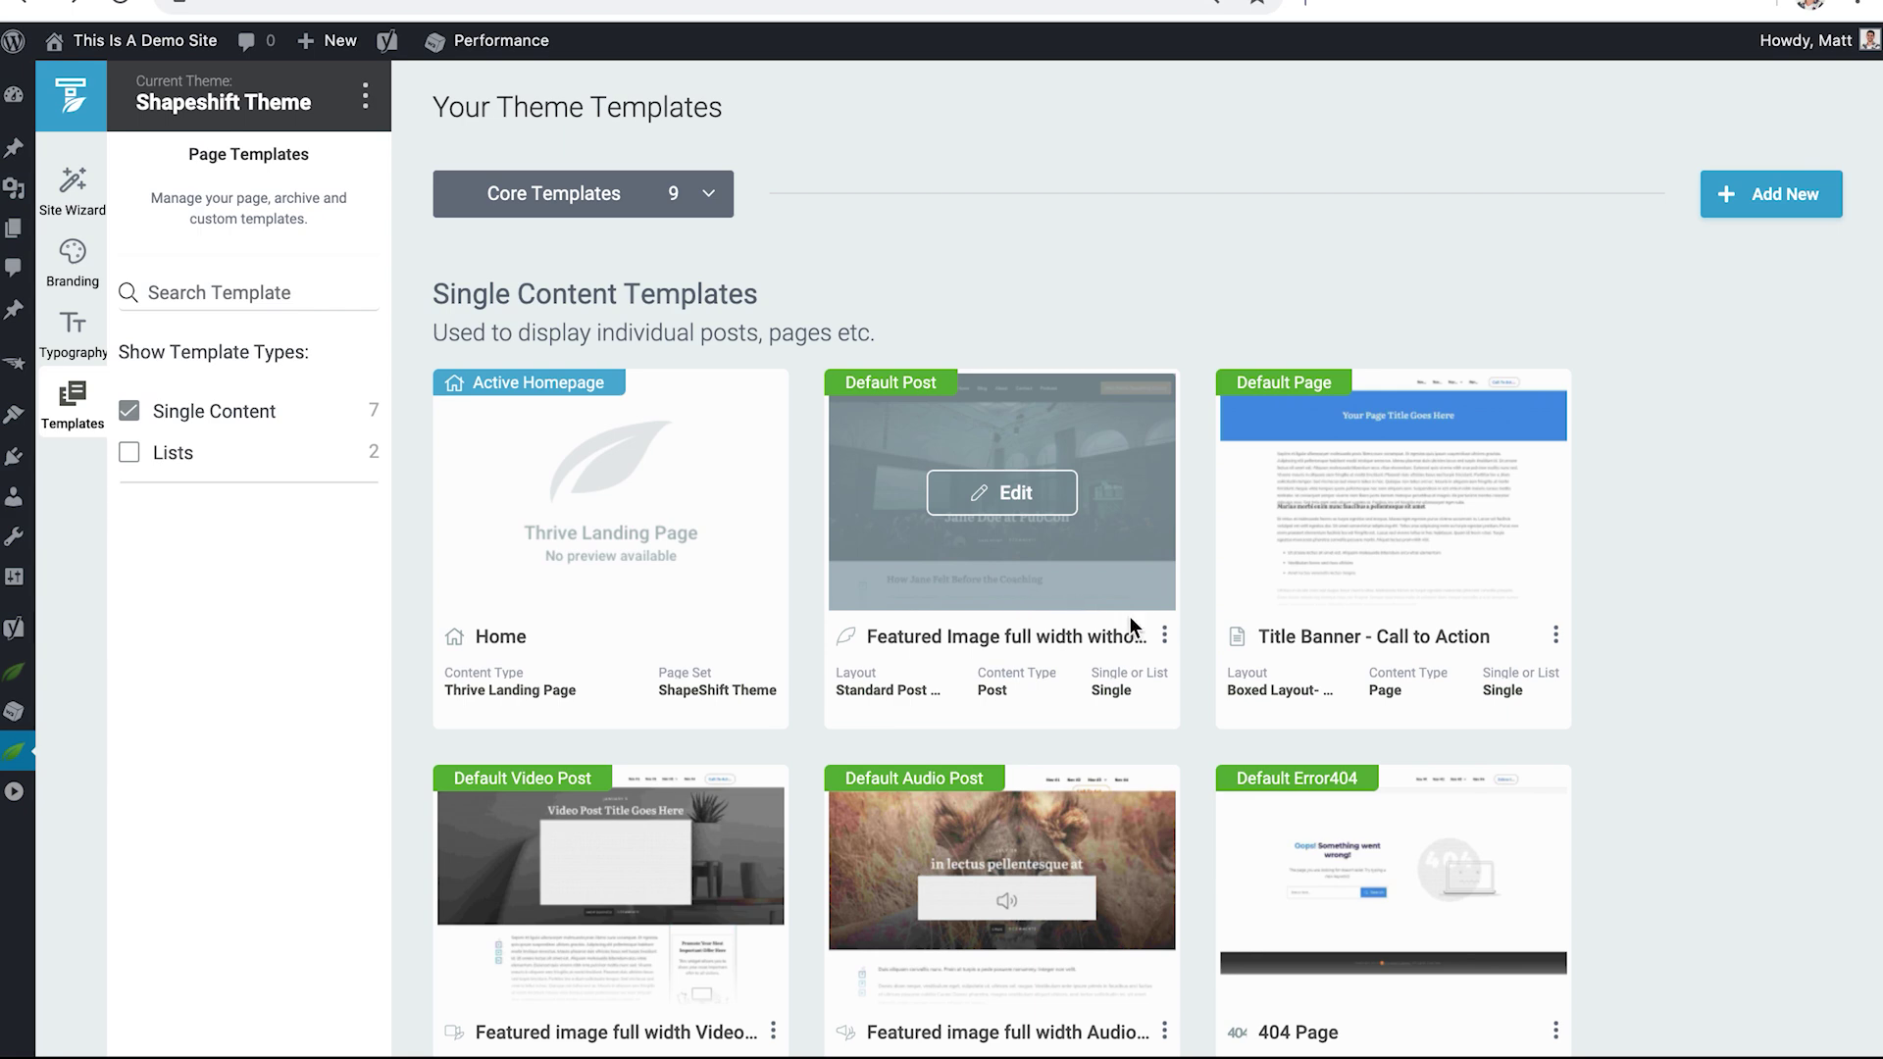
{"action": "left_click", "coordinate": [1164, 635]}
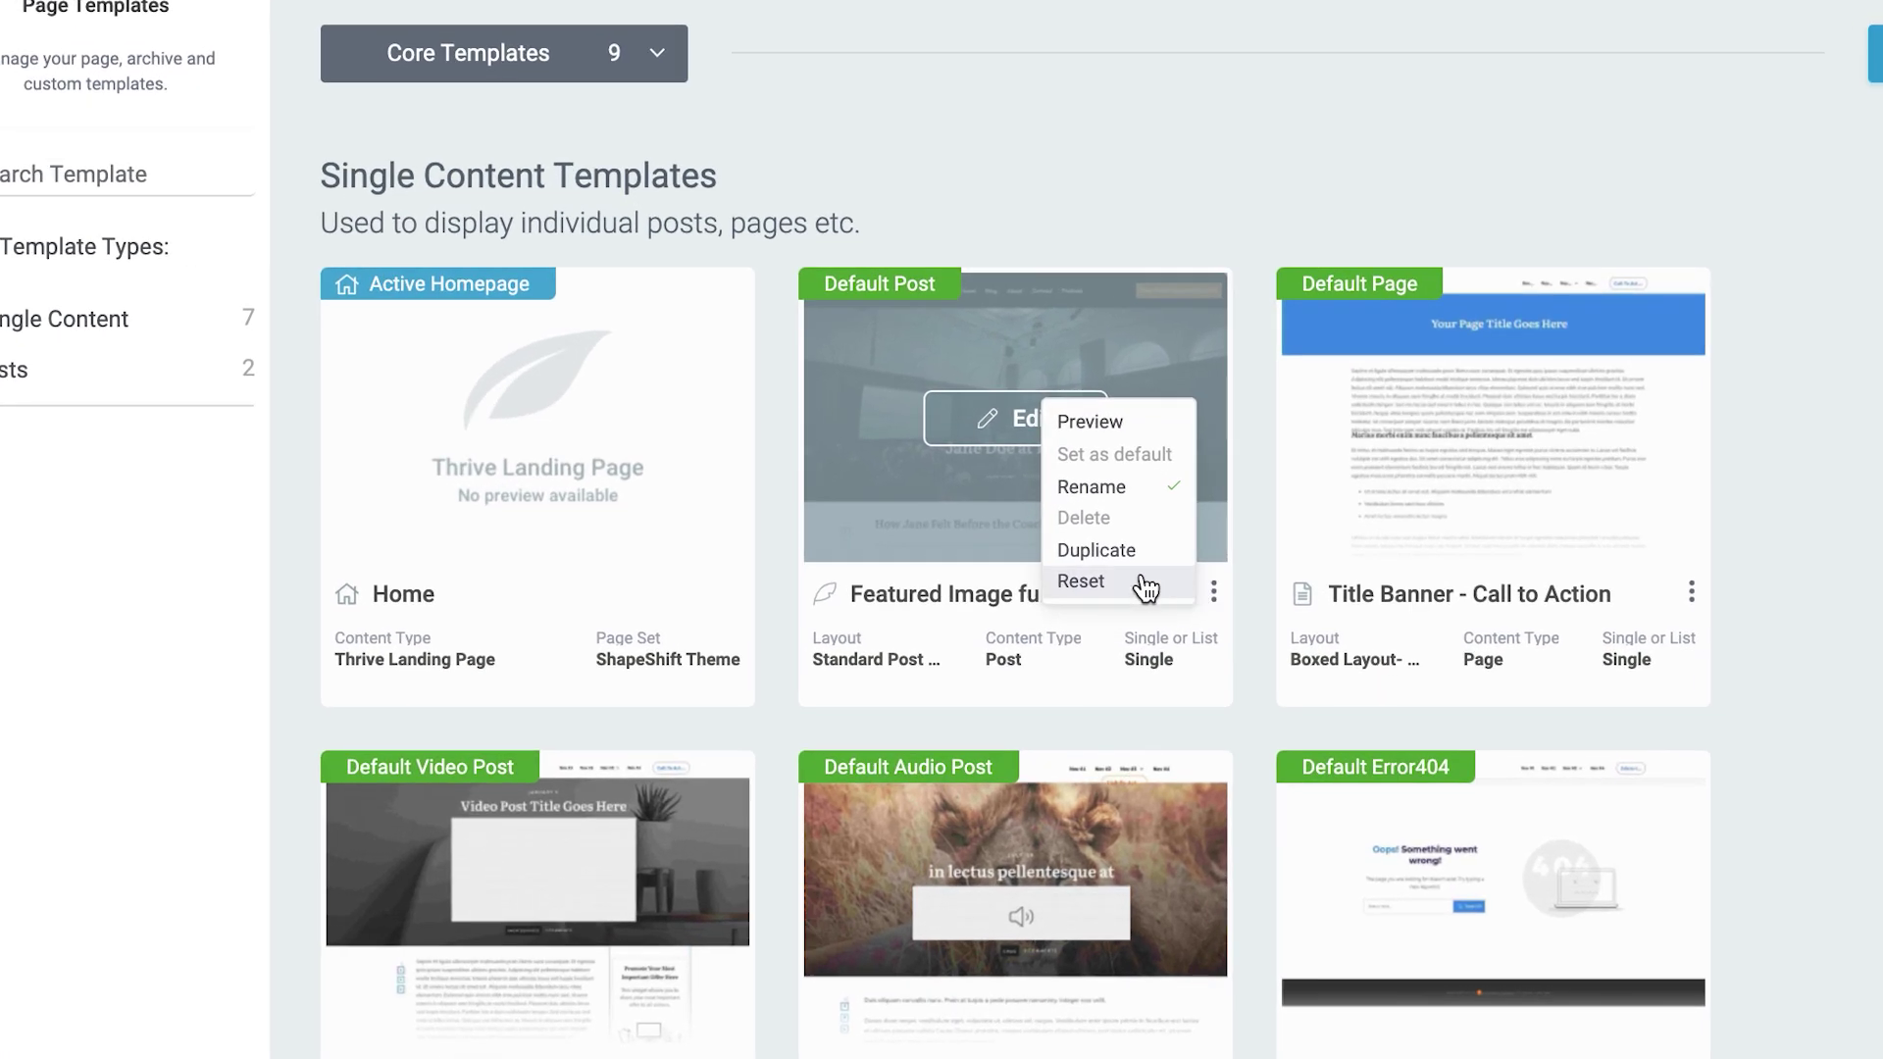
{"action": "left_click", "coordinate": [1139, 551]}
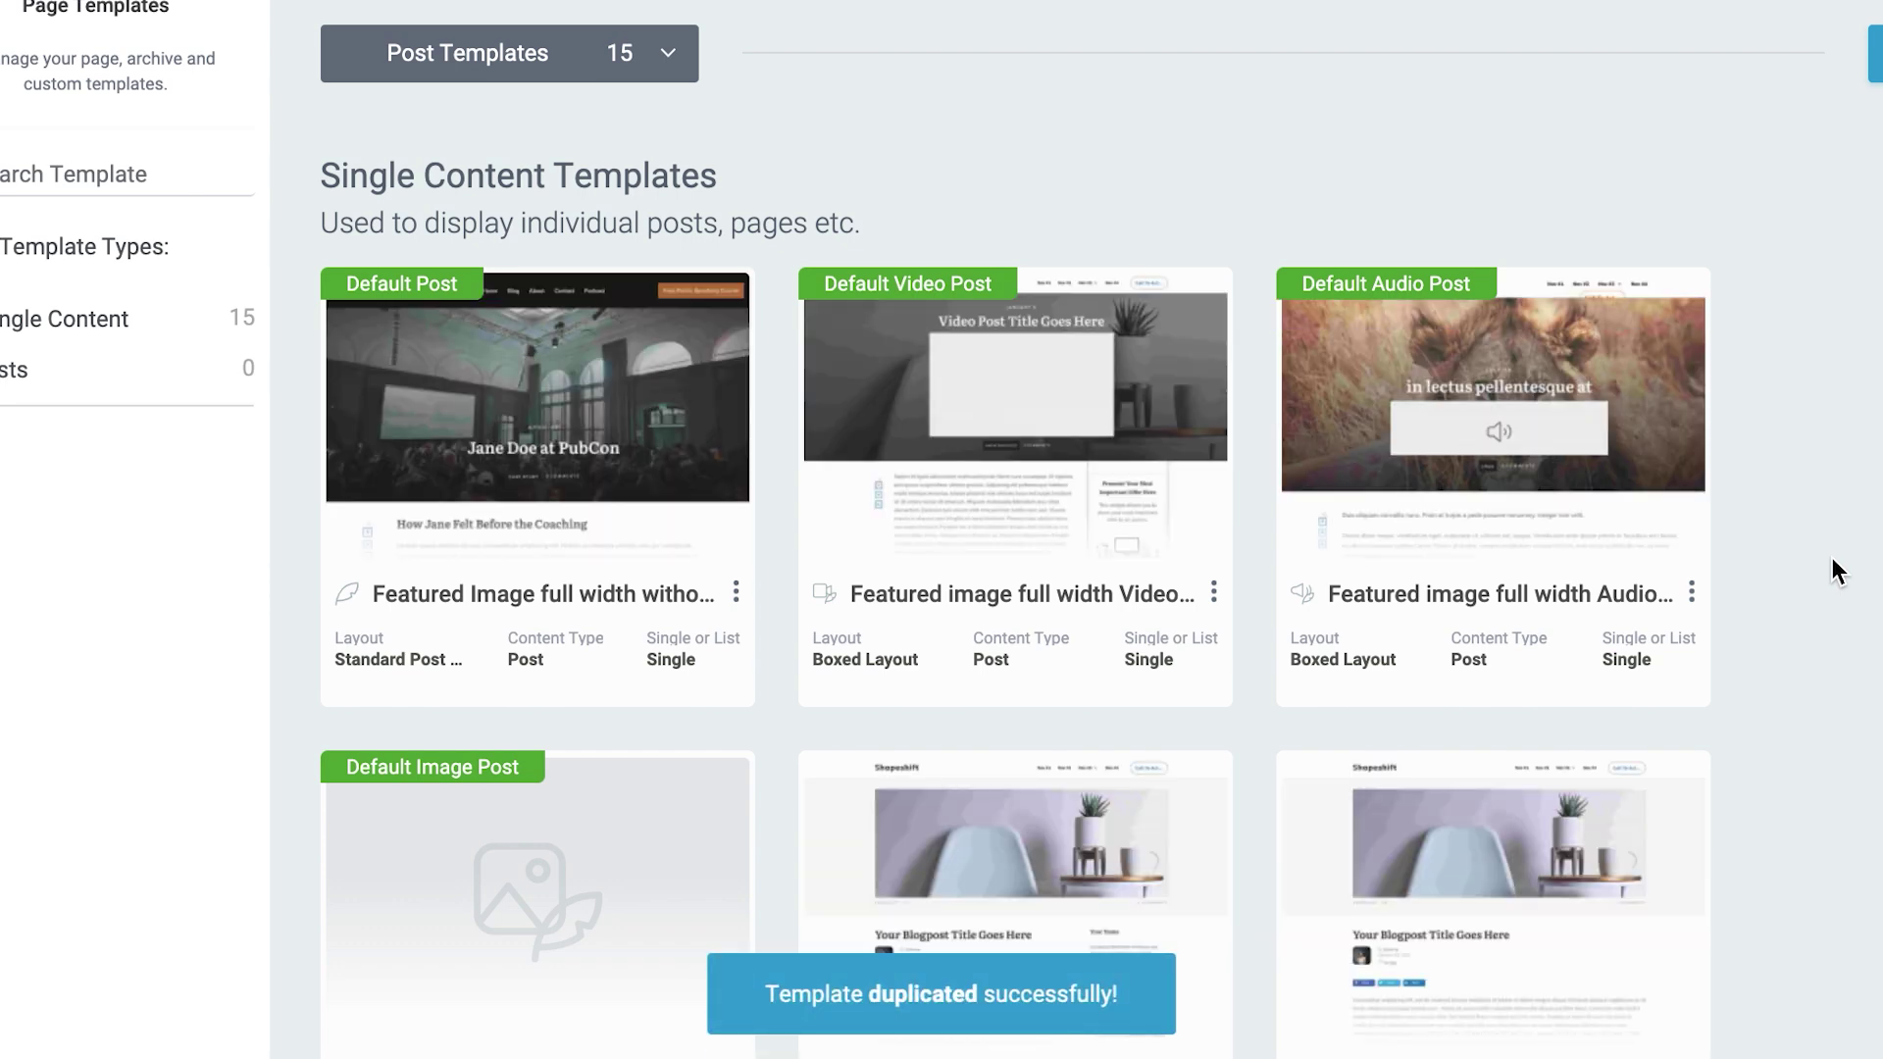
{"action": "scroll", "coordinate": [1827, 563], "scroll_direction": "down", "scroll_amount": 10}
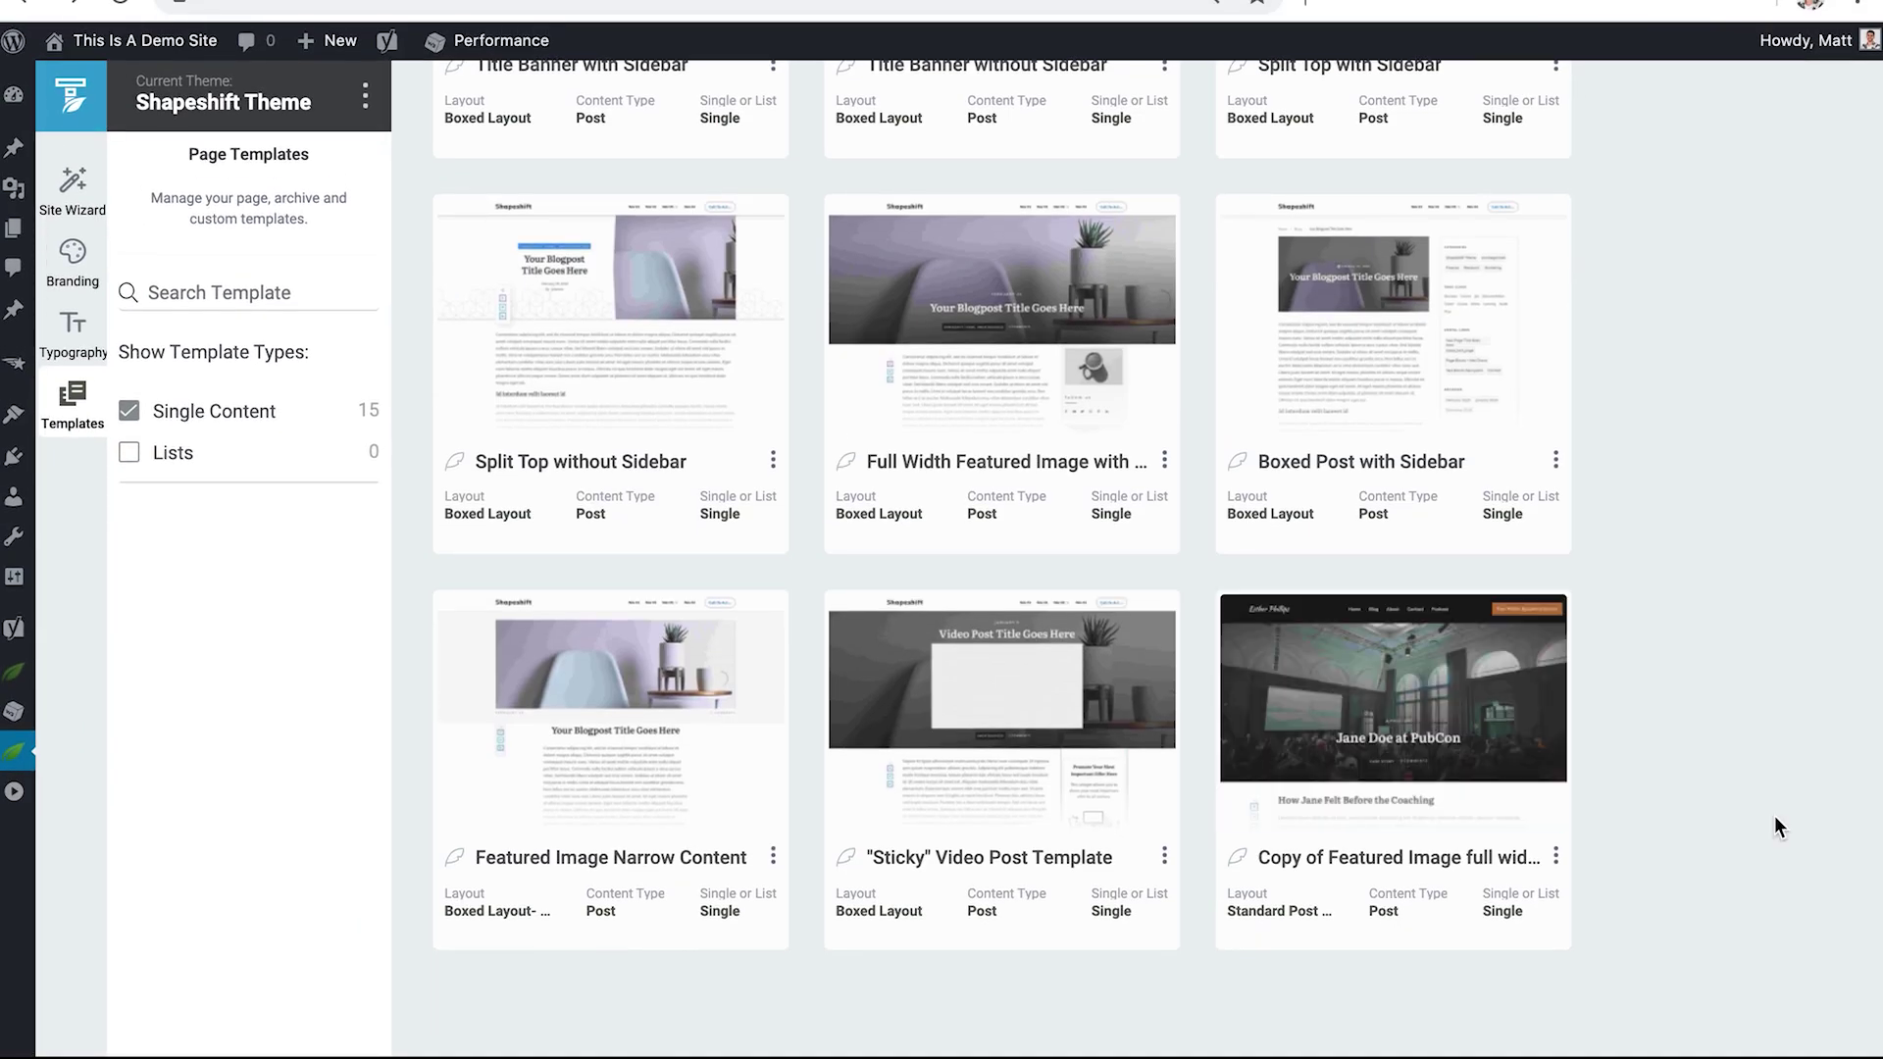
Rename the copied template to 'Review Post Template'.
{"action": "left_click", "coordinate": [1556, 856]}
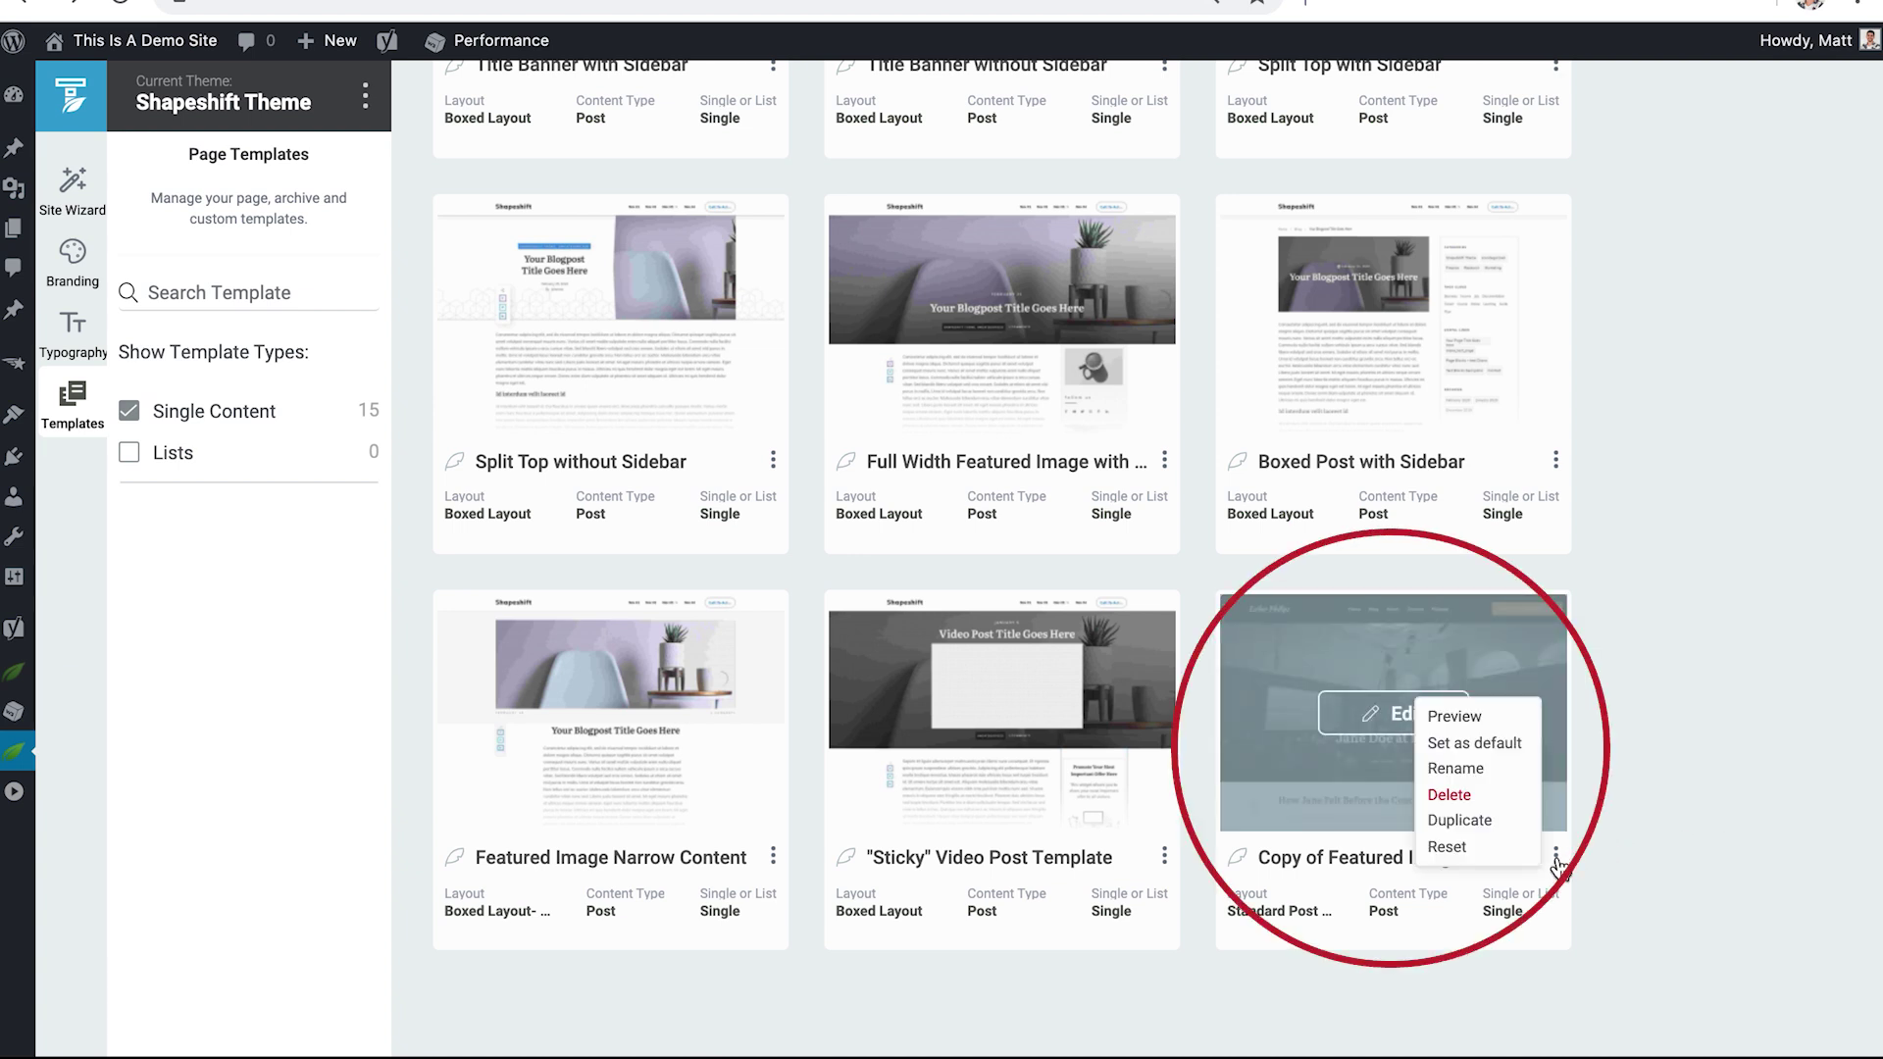
{"action": "left_click", "coordinate": [1457, 768]}
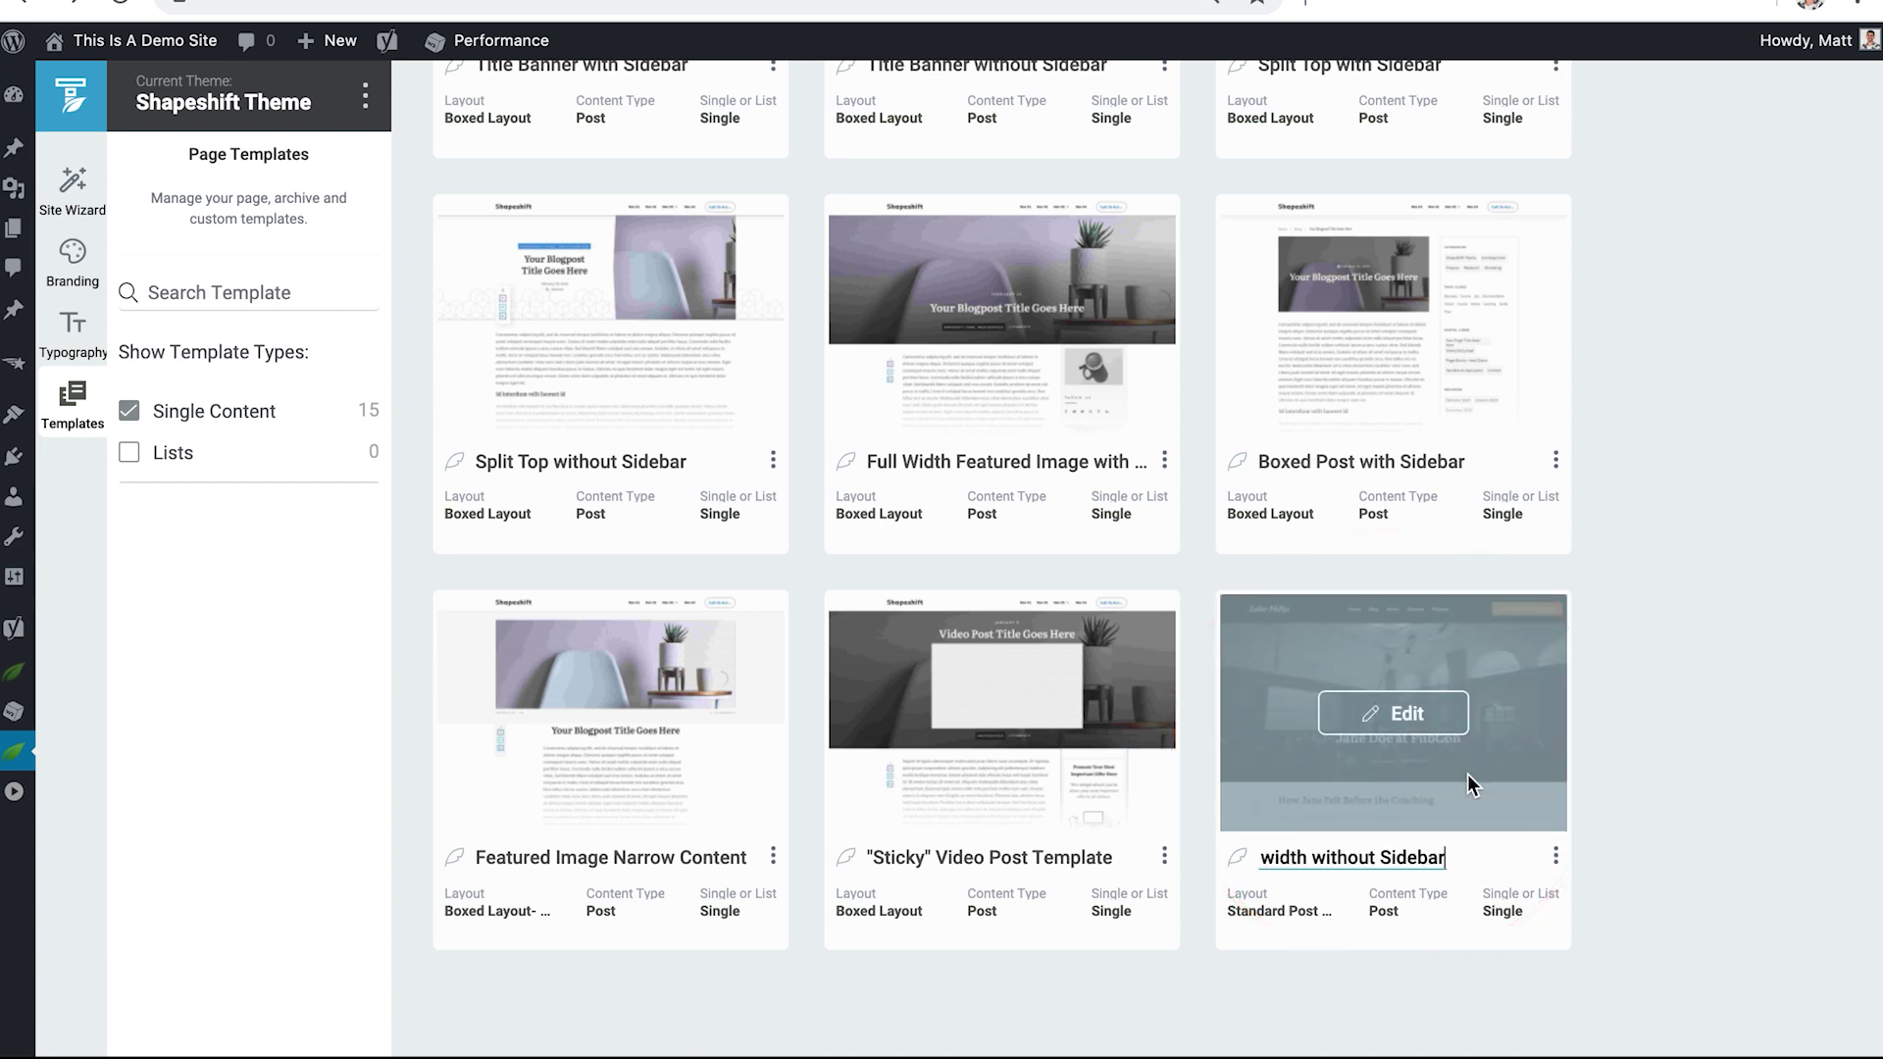
{"action": "triple_click", "coordinate": [1402, 862]}
{"action": "type", "text": "Review"}
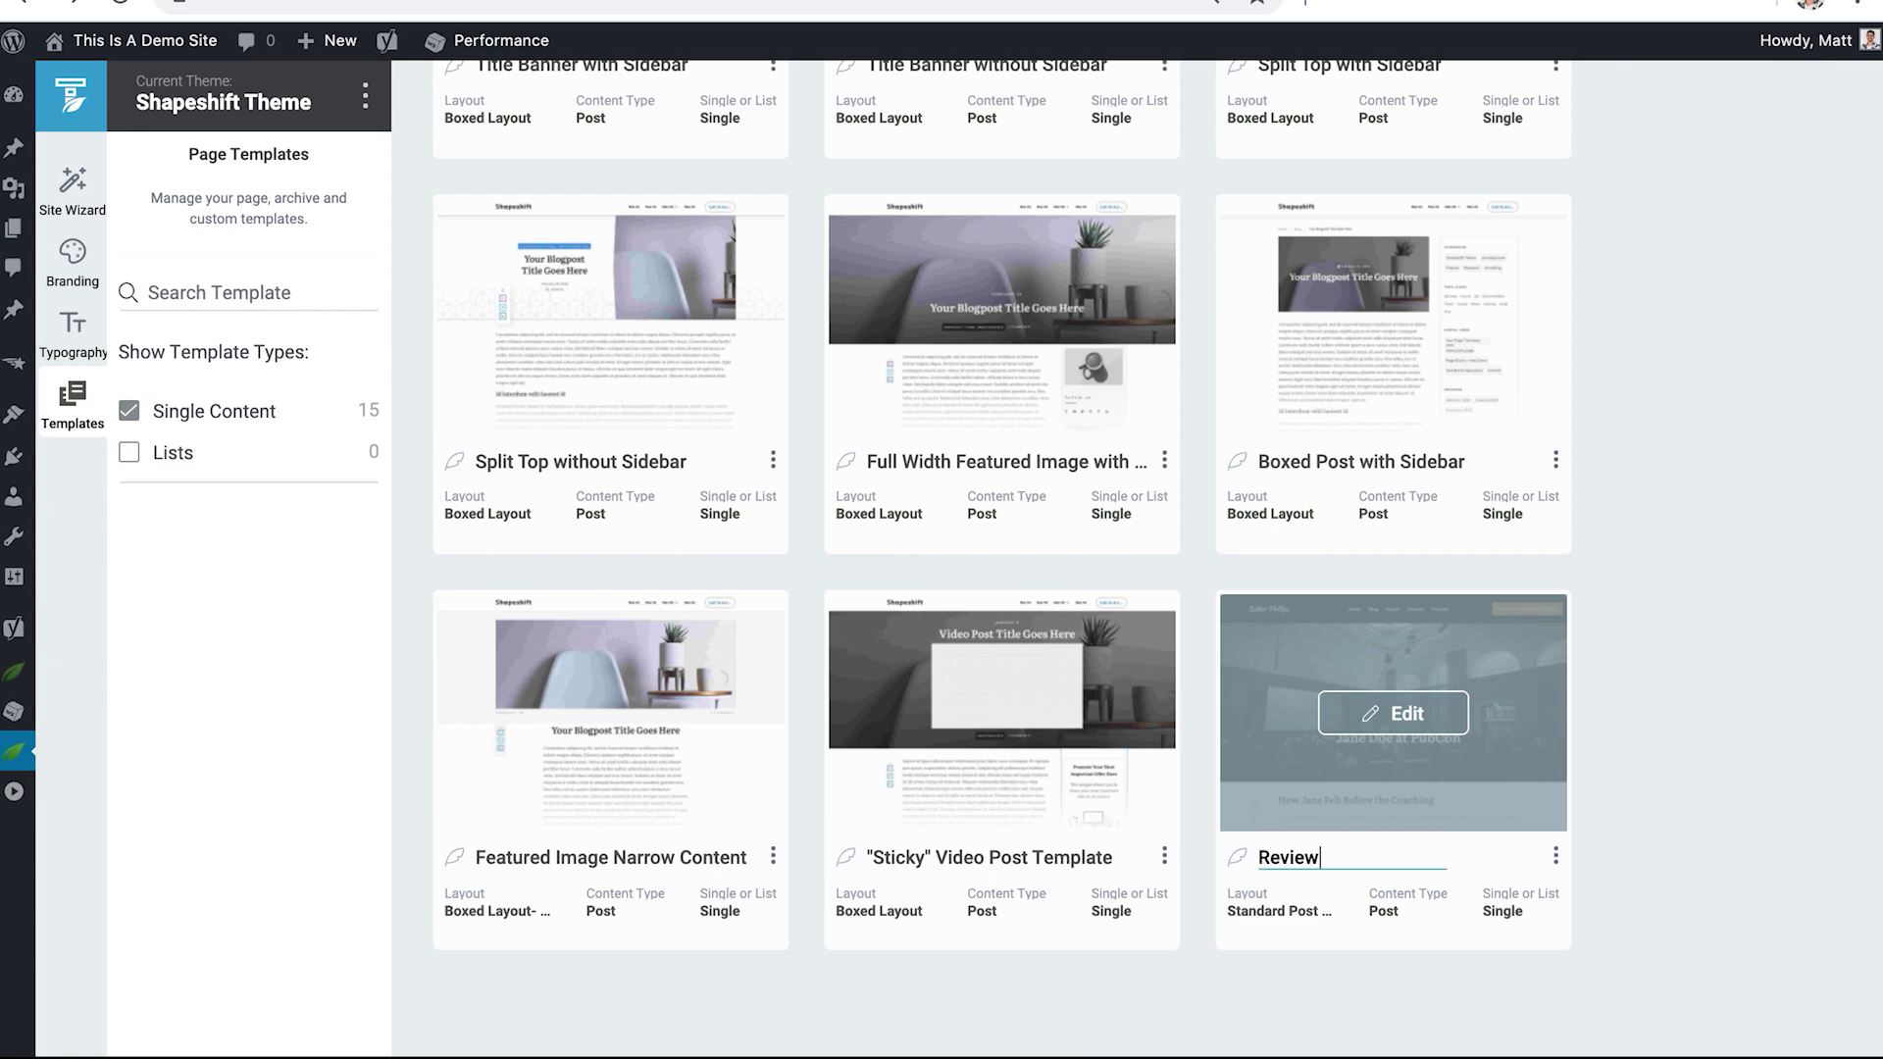
{"action": "type", "text": " Post Template"}
{"action": "key", "text": "Return"}
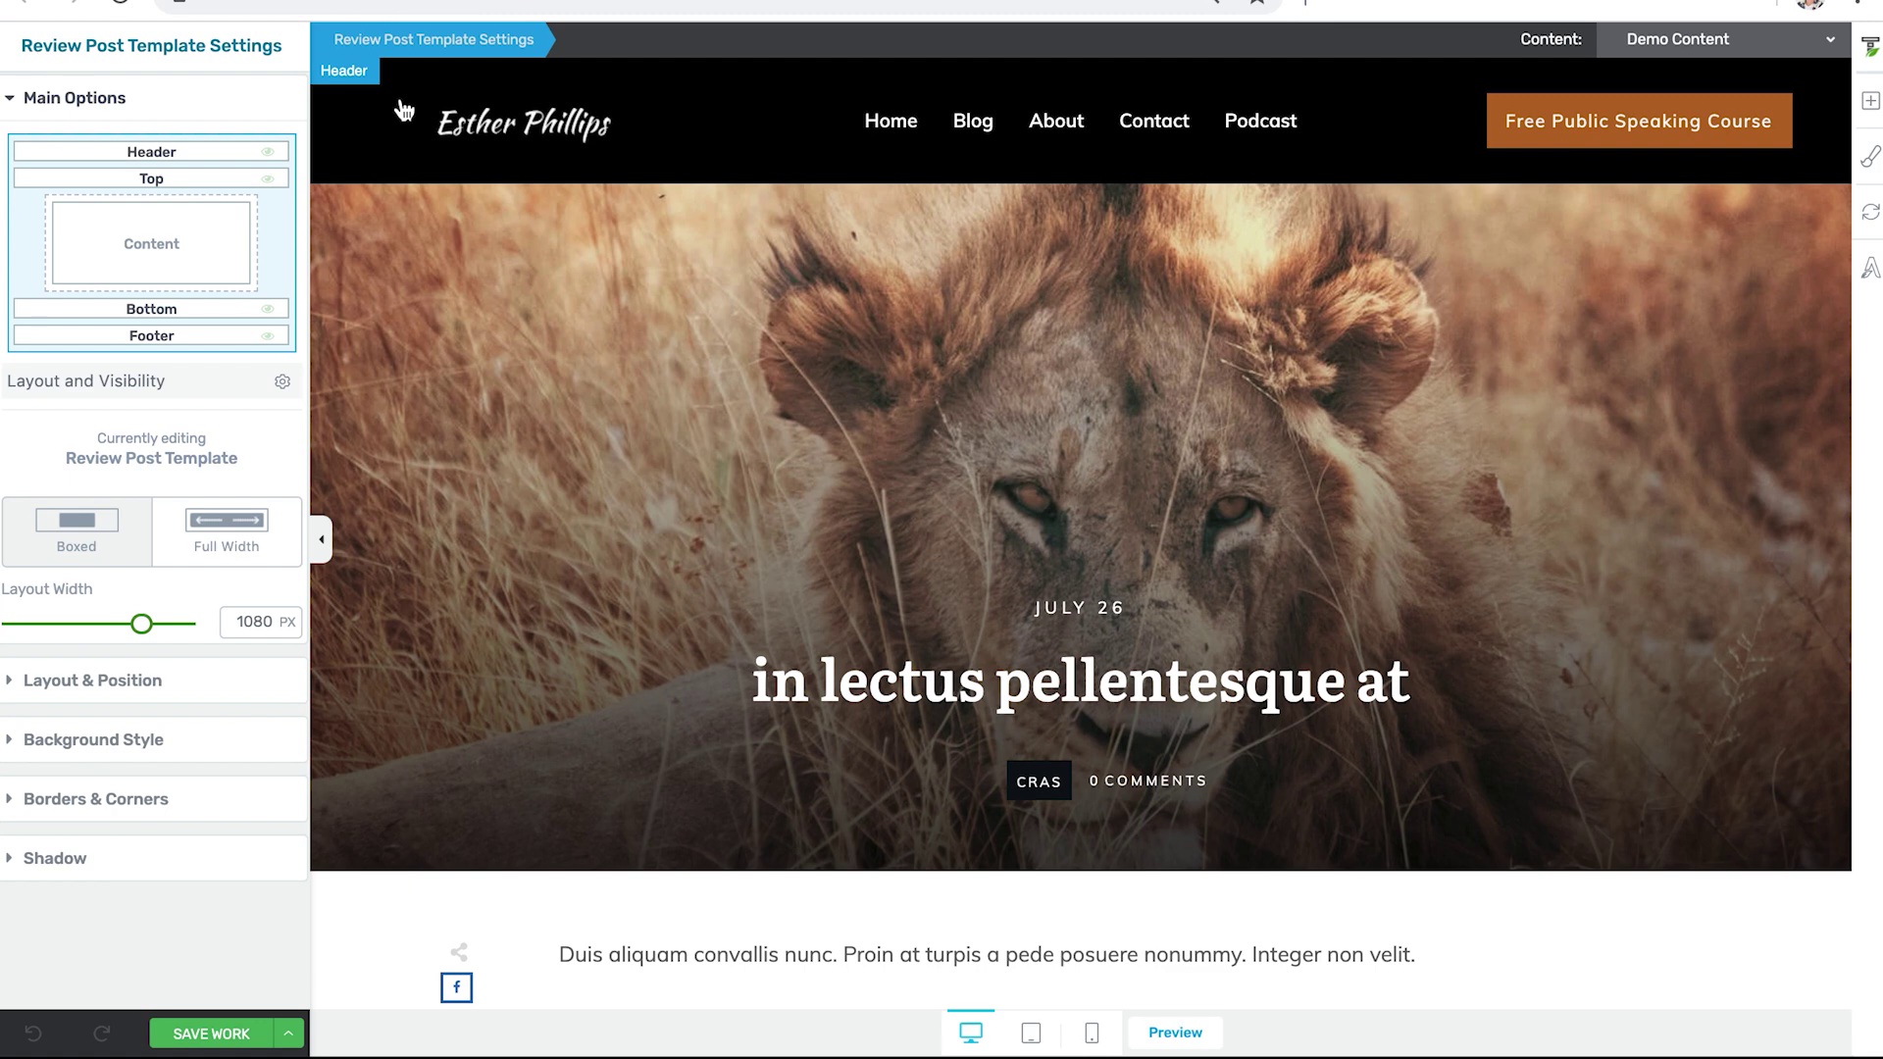
Replace the lion hero top section with 'Page Banner - Static Image 01' from the Top Sections library.
{"action": "left_click", "coordinate": [420, 500]}
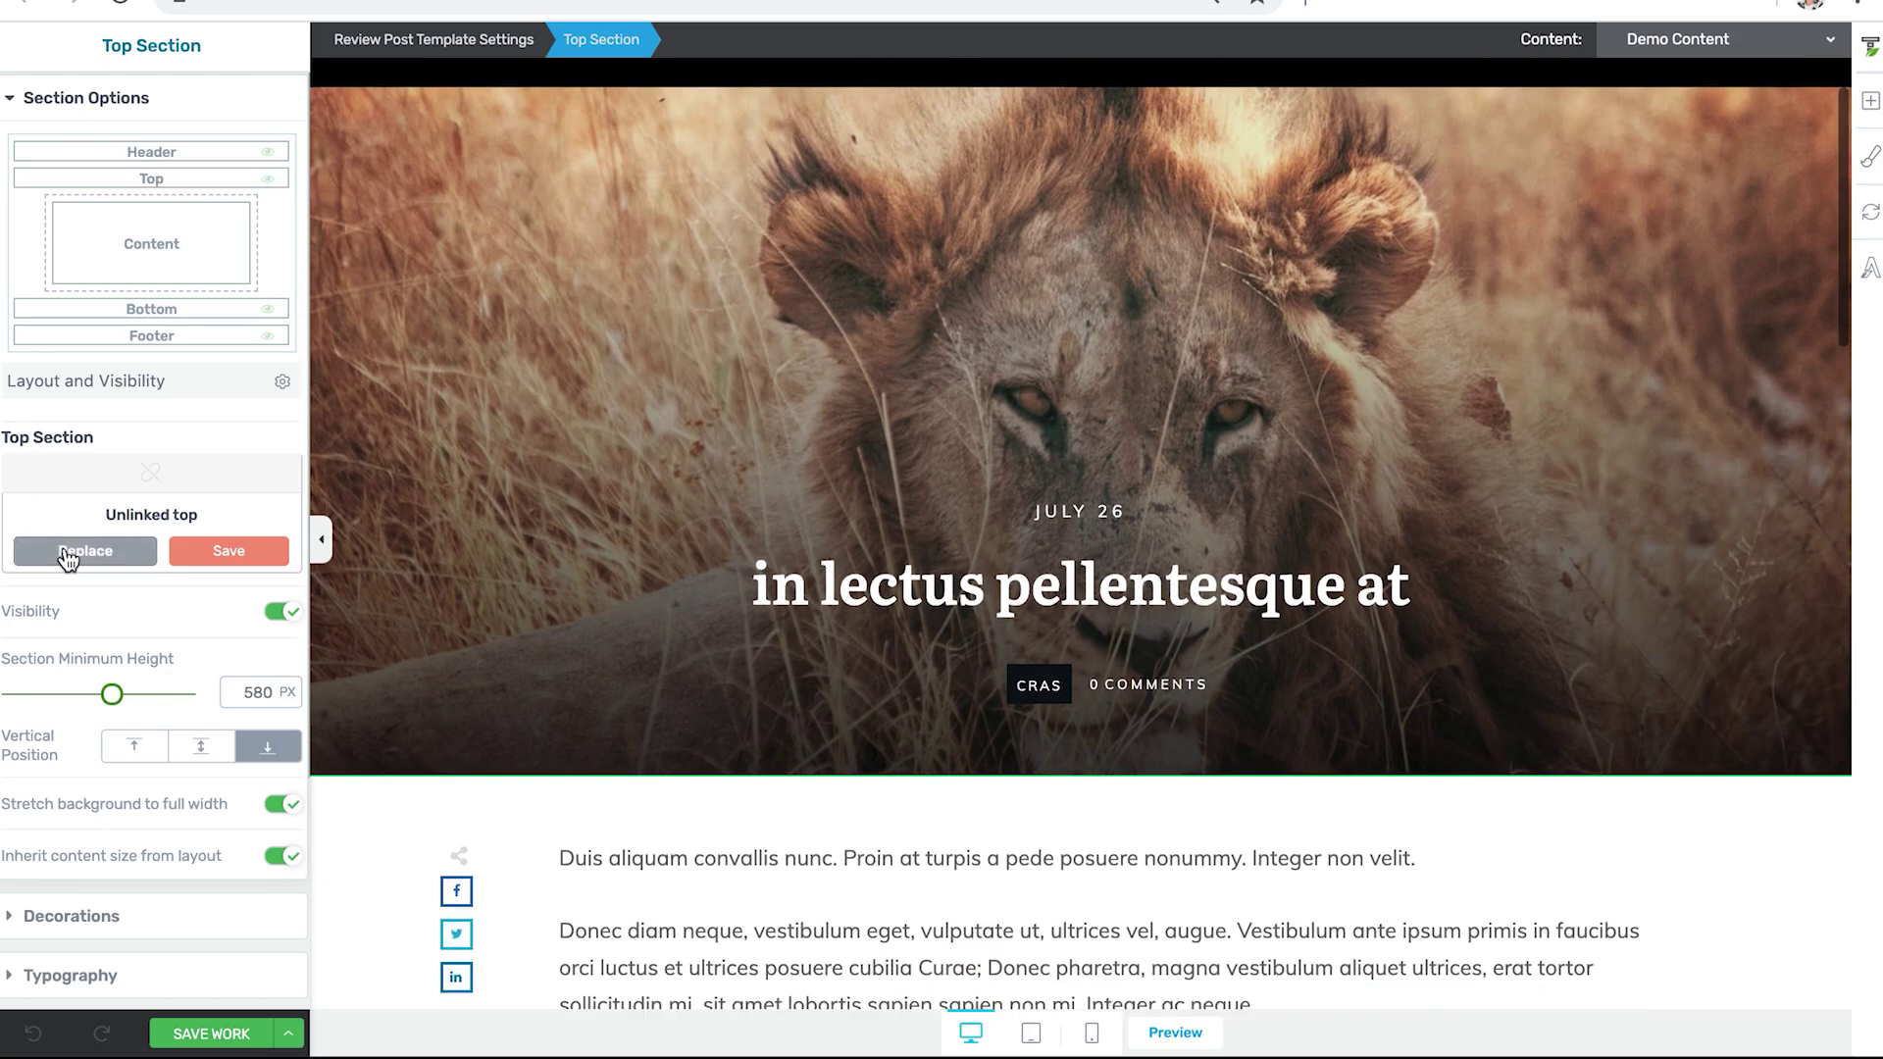
{"action": "left_click", "coordinate": [68, 554]}
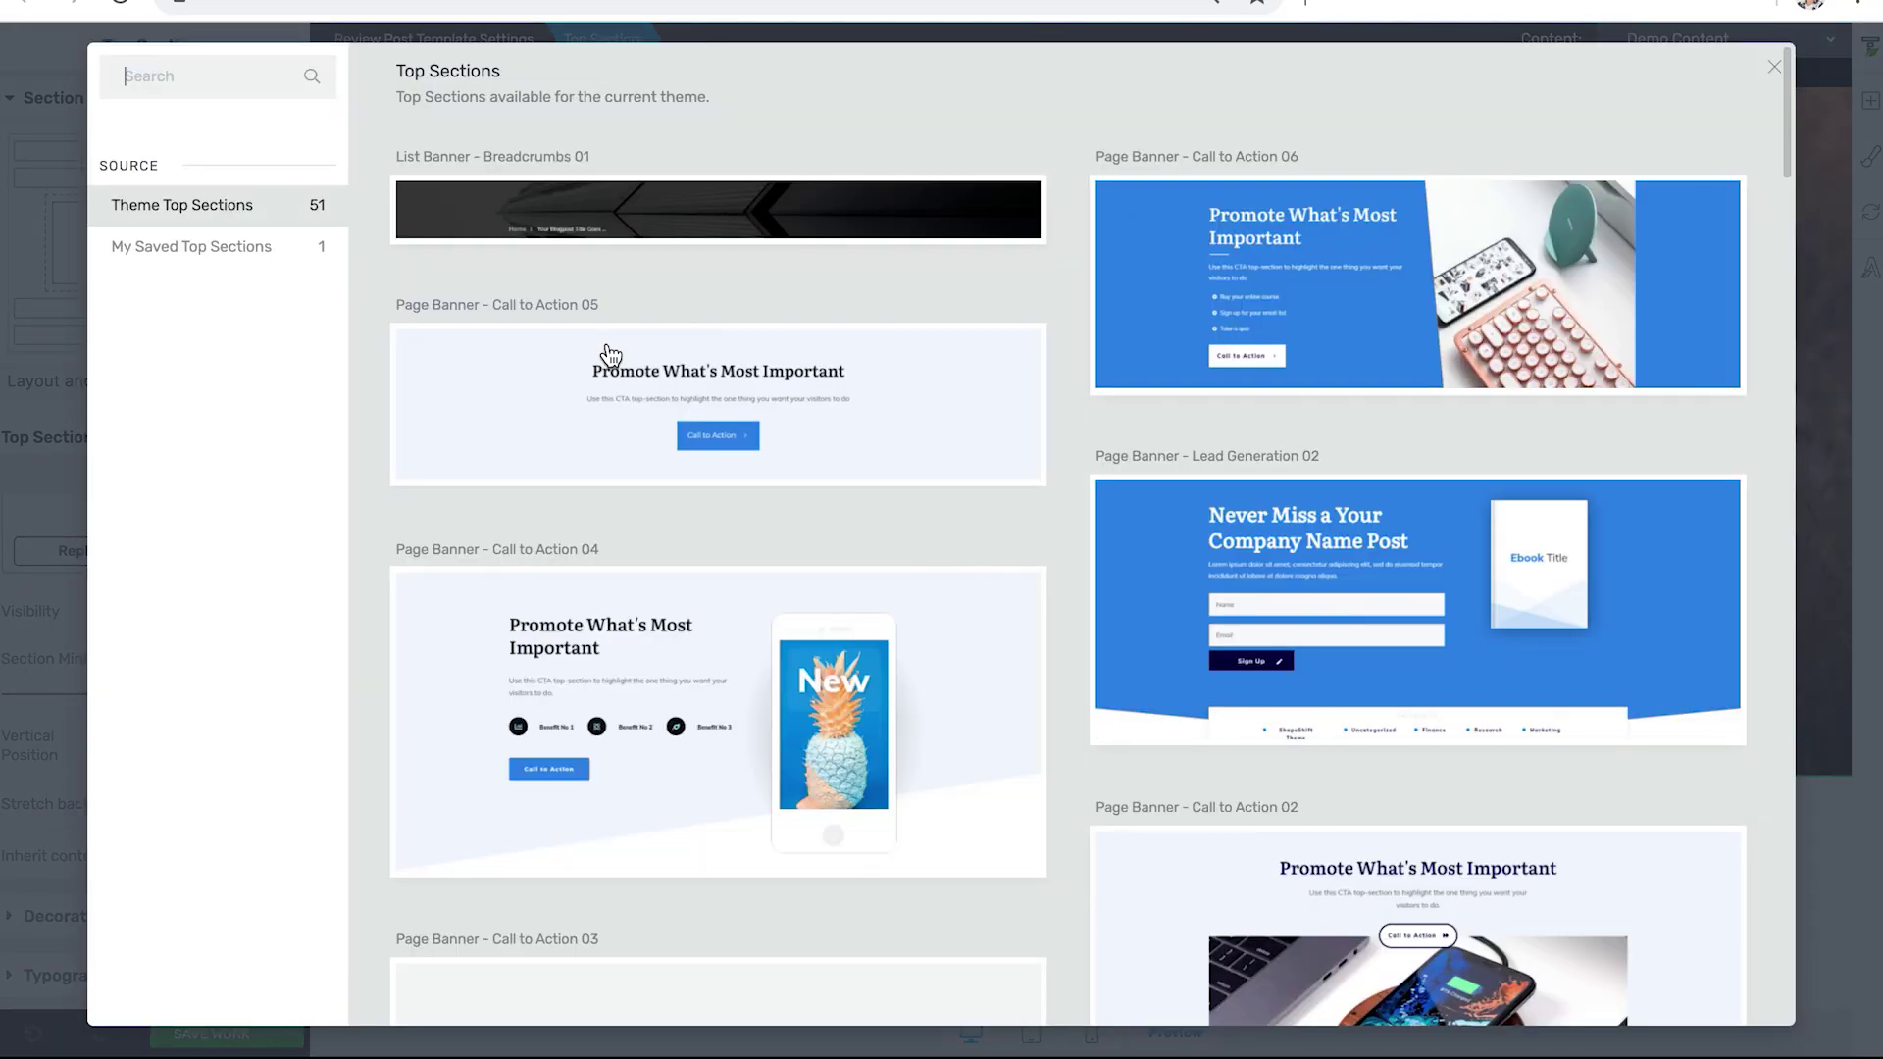
{"action": "scroll", "coordinate": [1008, 529], "scroll_direction": "down", "scroll_amount": 10}
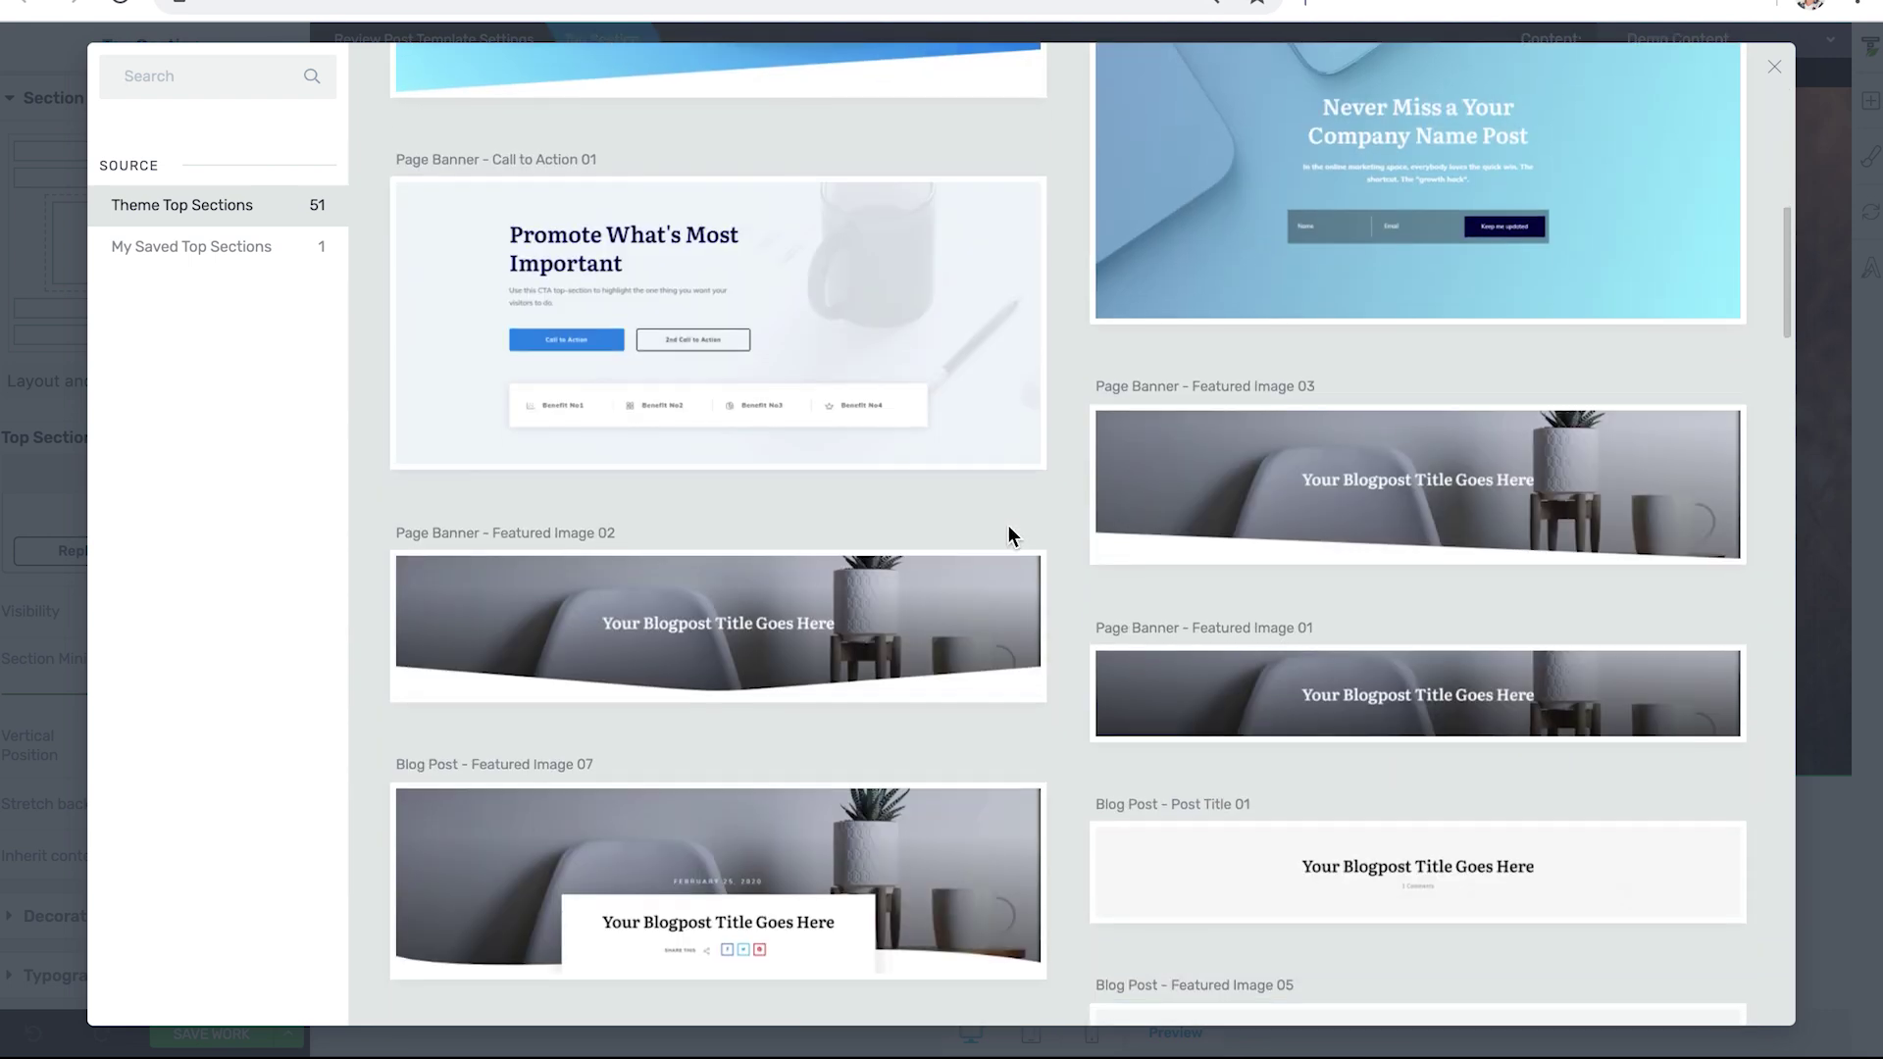
{"action": "scroll", "coordinate": [1008, 525], "scroll_direction": "down", "scroll_amount": 7}
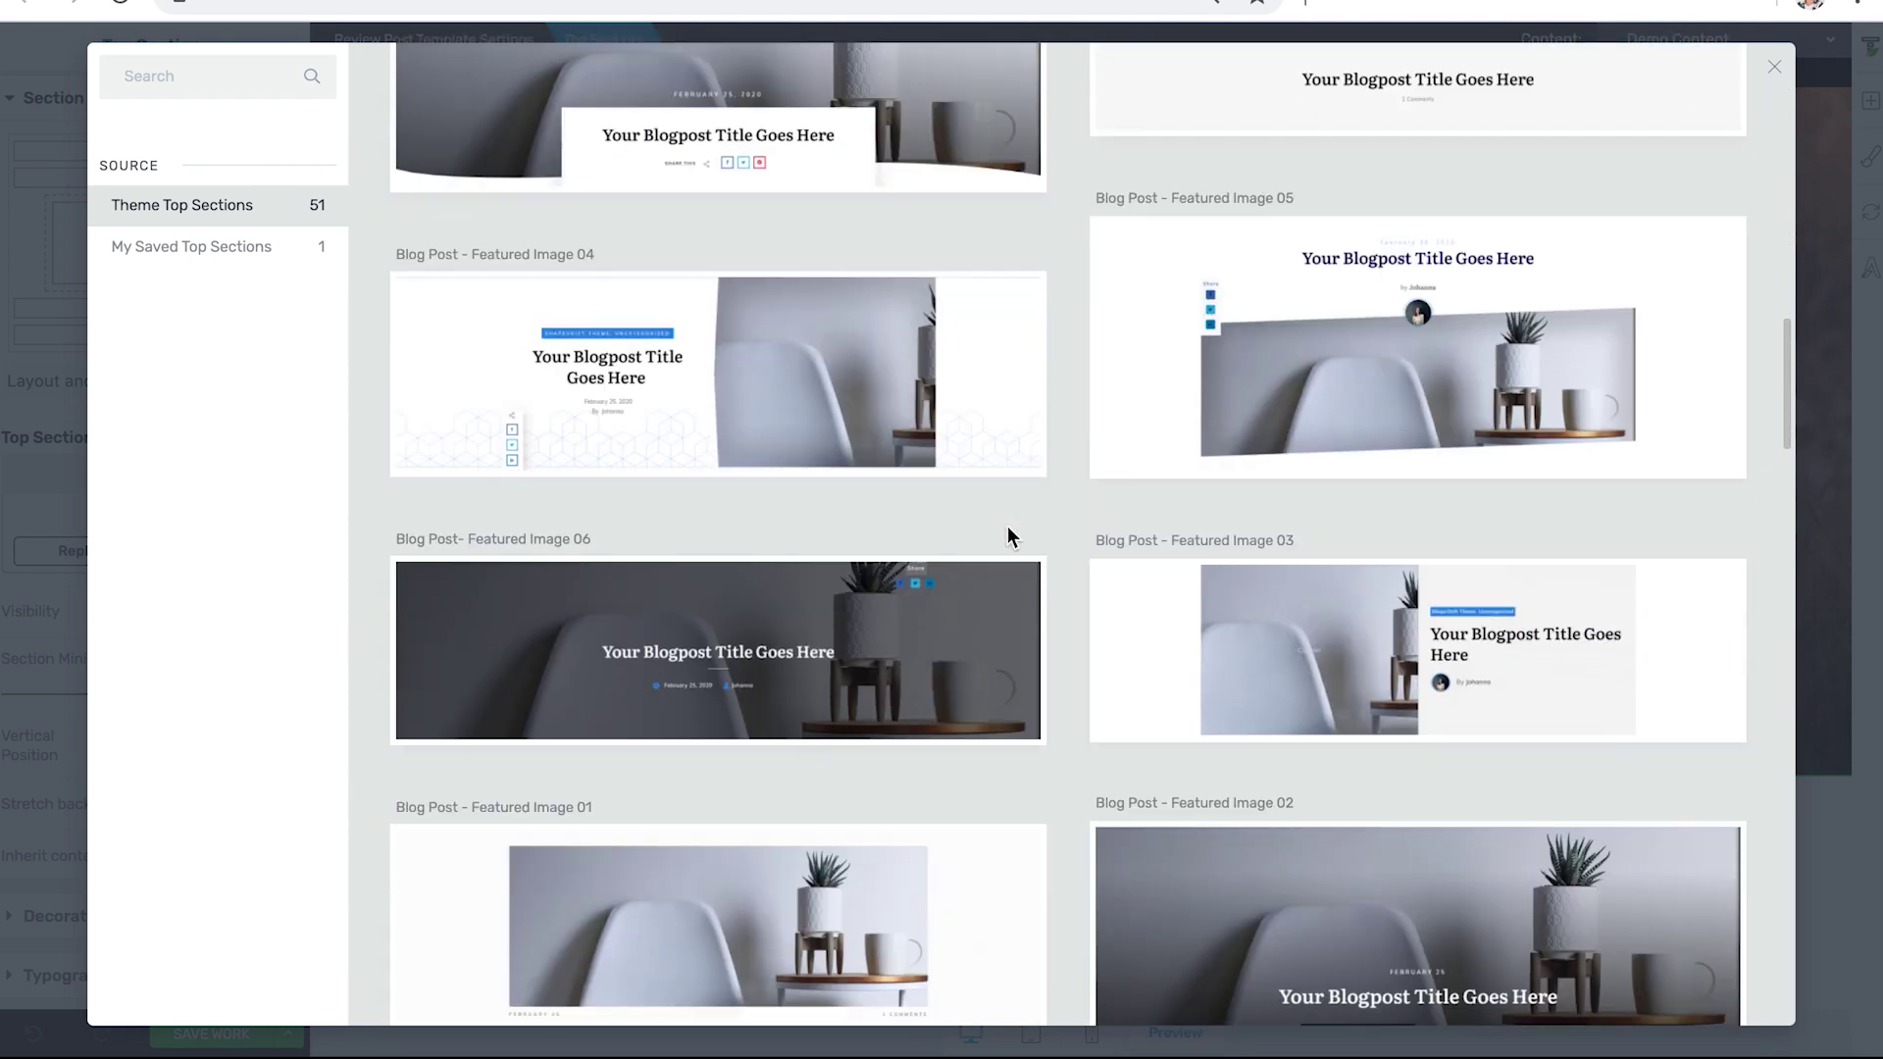
{"action": "scroll", "coordinate": [1008, 525], "scroll_direction": "down", "scroll_amount": 3}
{"action": "scroll", "coordinate": [1161, 687], "scroll_direction": "down", "scroll_amount": 1}
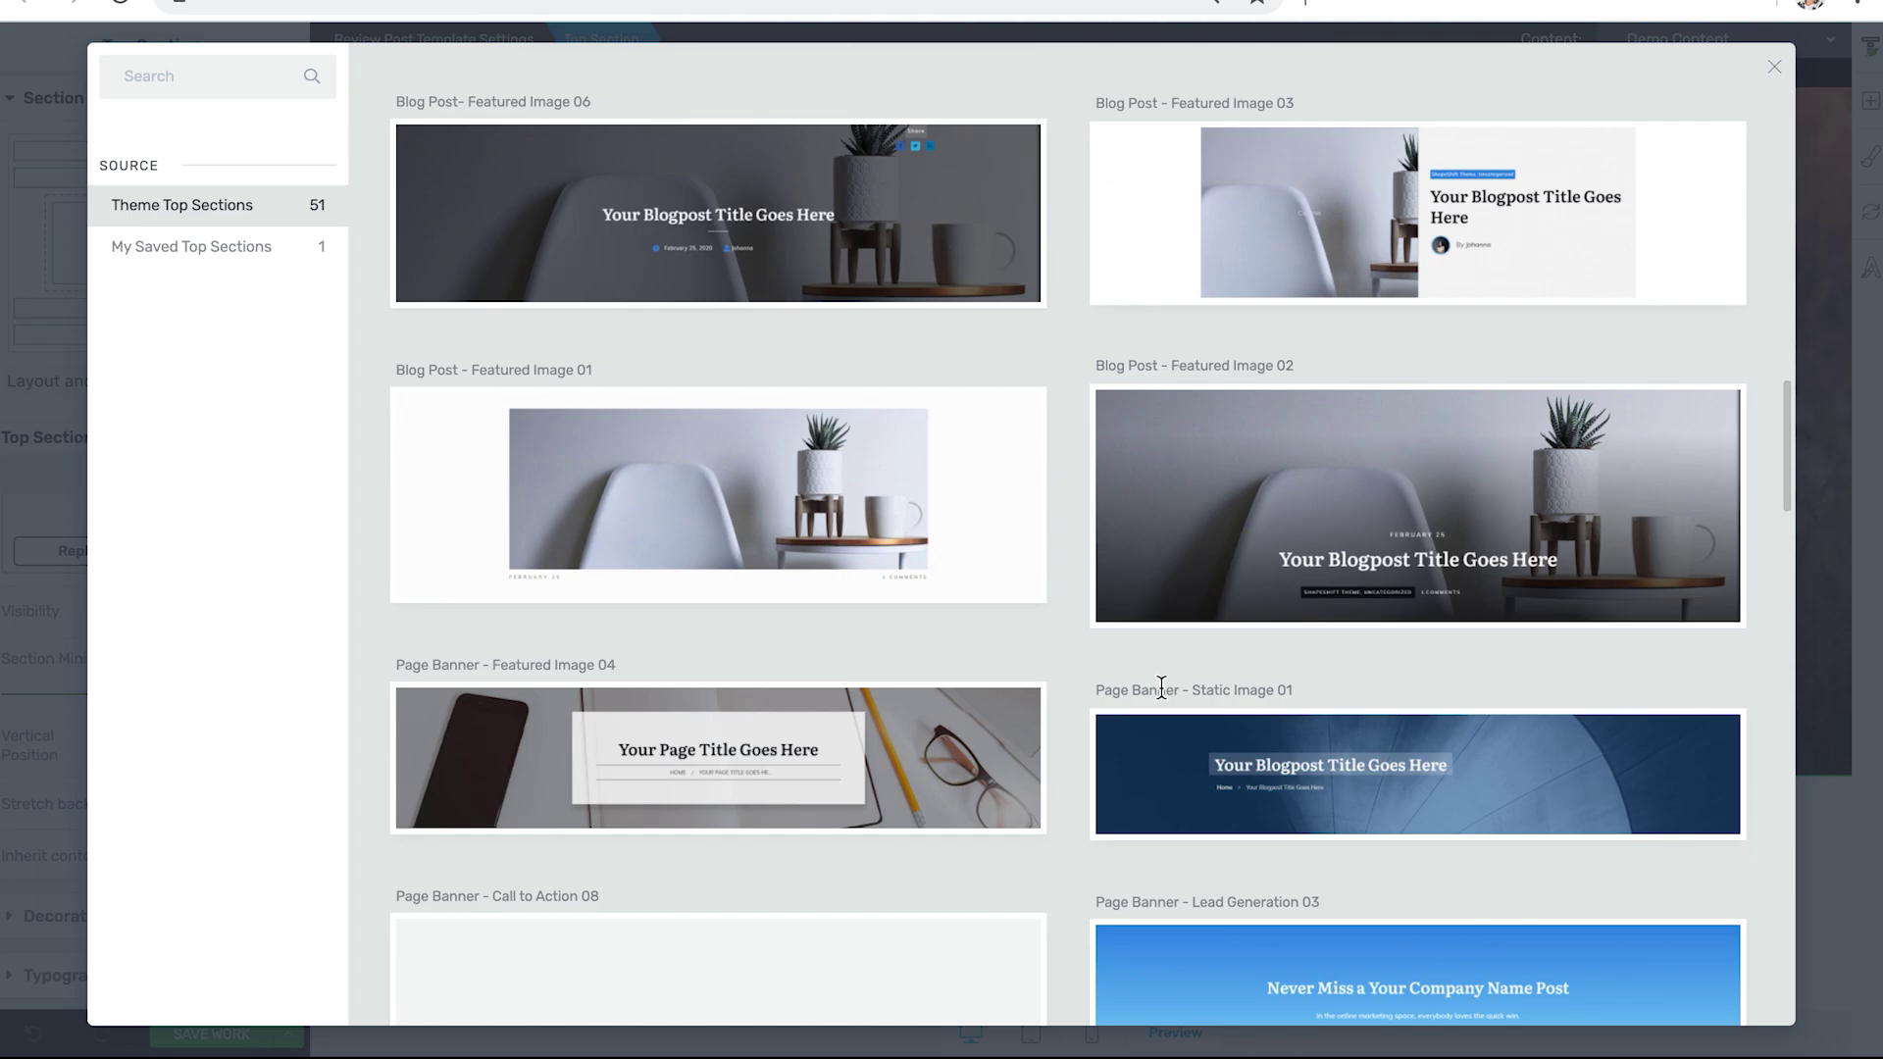
{"action": "left_click", "coordinate": [1160, 736]}
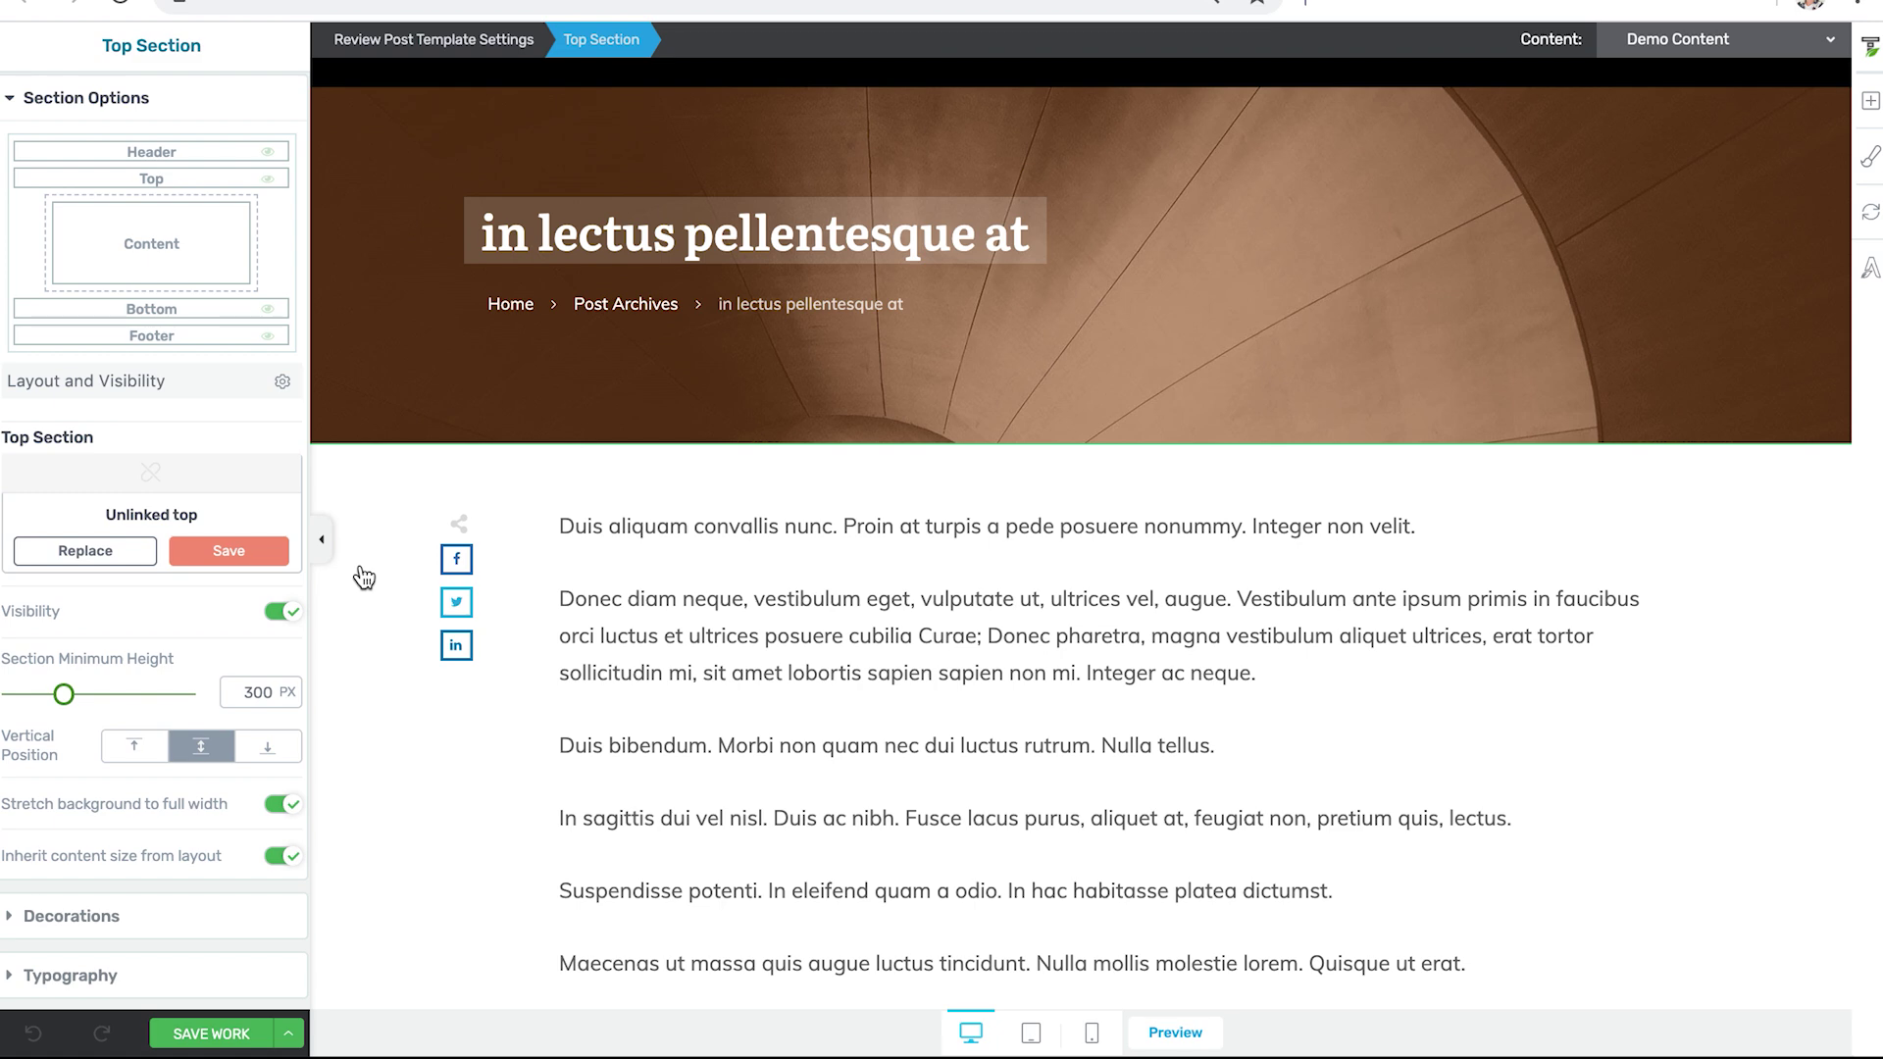
Delete the About the Author box, the 'You may also like' heading and the related posts list.
{"action": "scroll", "coordinate": [410, 412], "scroll_direction": "down", "scroll_amount": 8}
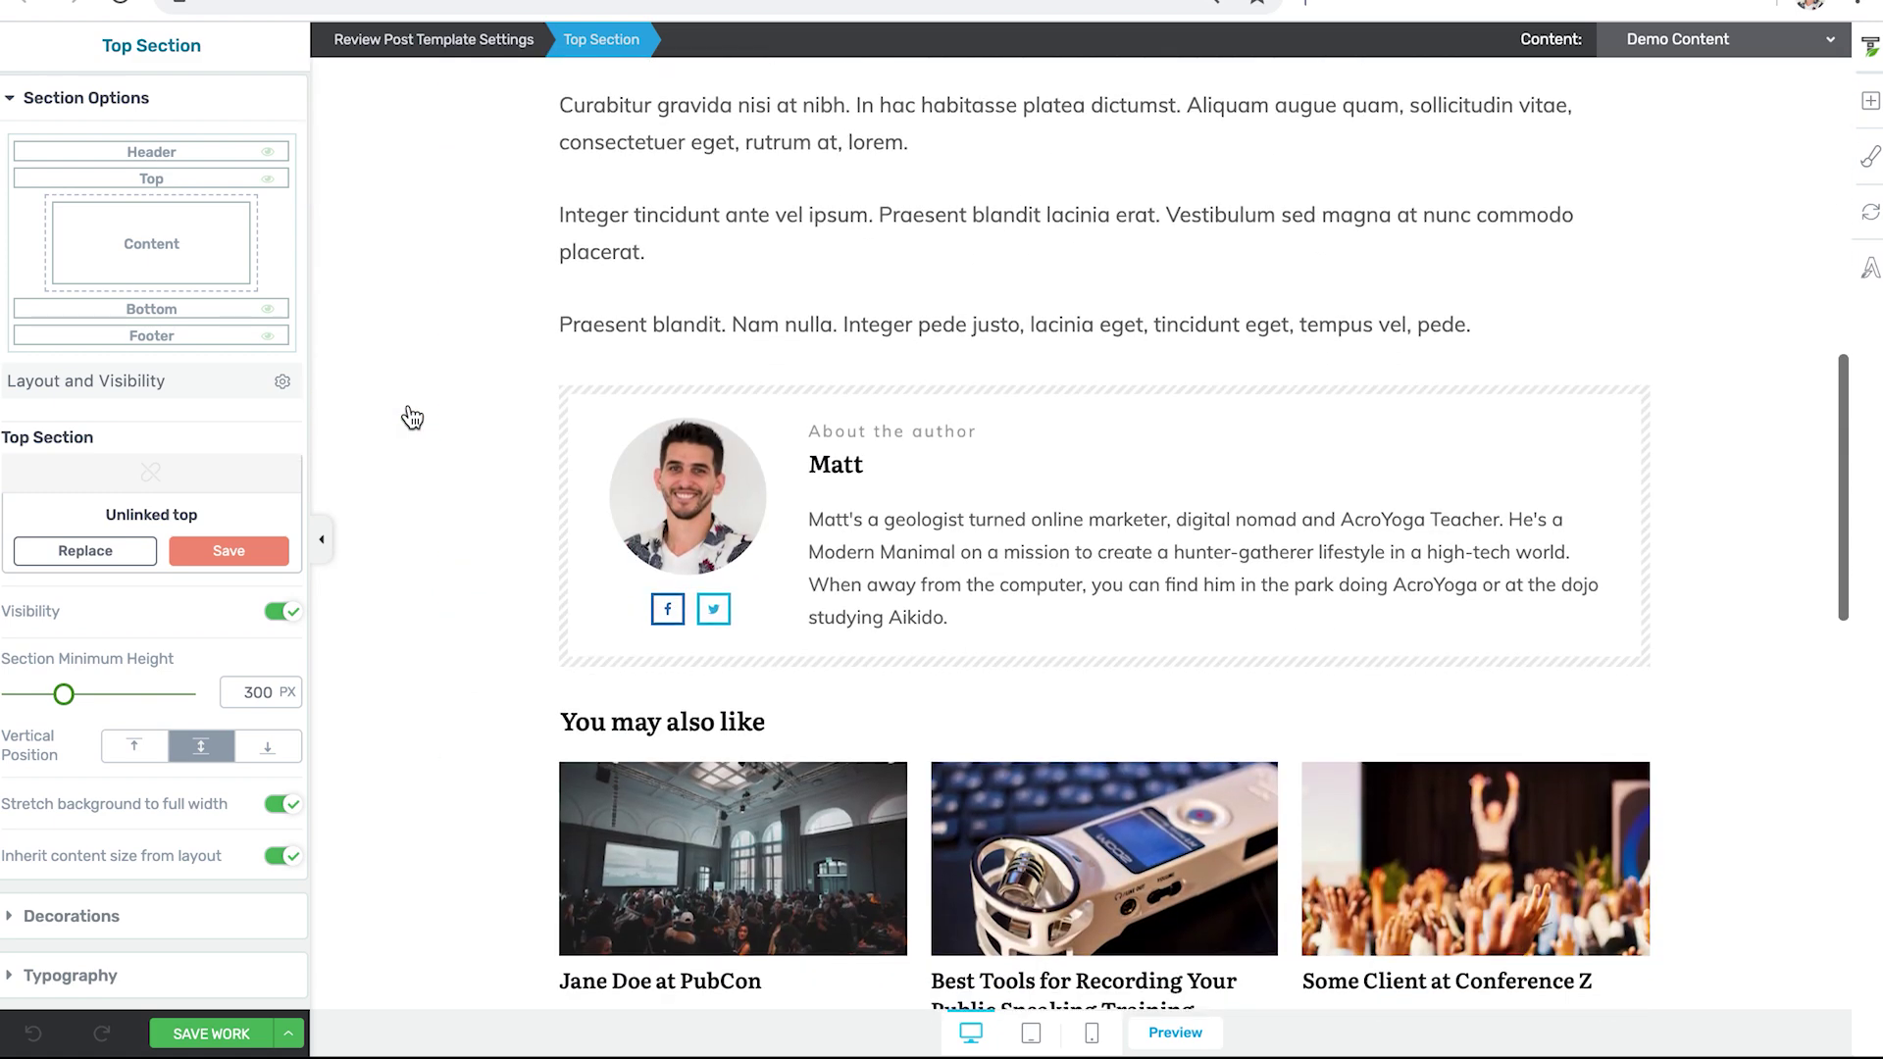
{"action": "left_click", "coordinate": [1484, 392]}
{"action": "left_click", "coordinate": [1637, 371]}
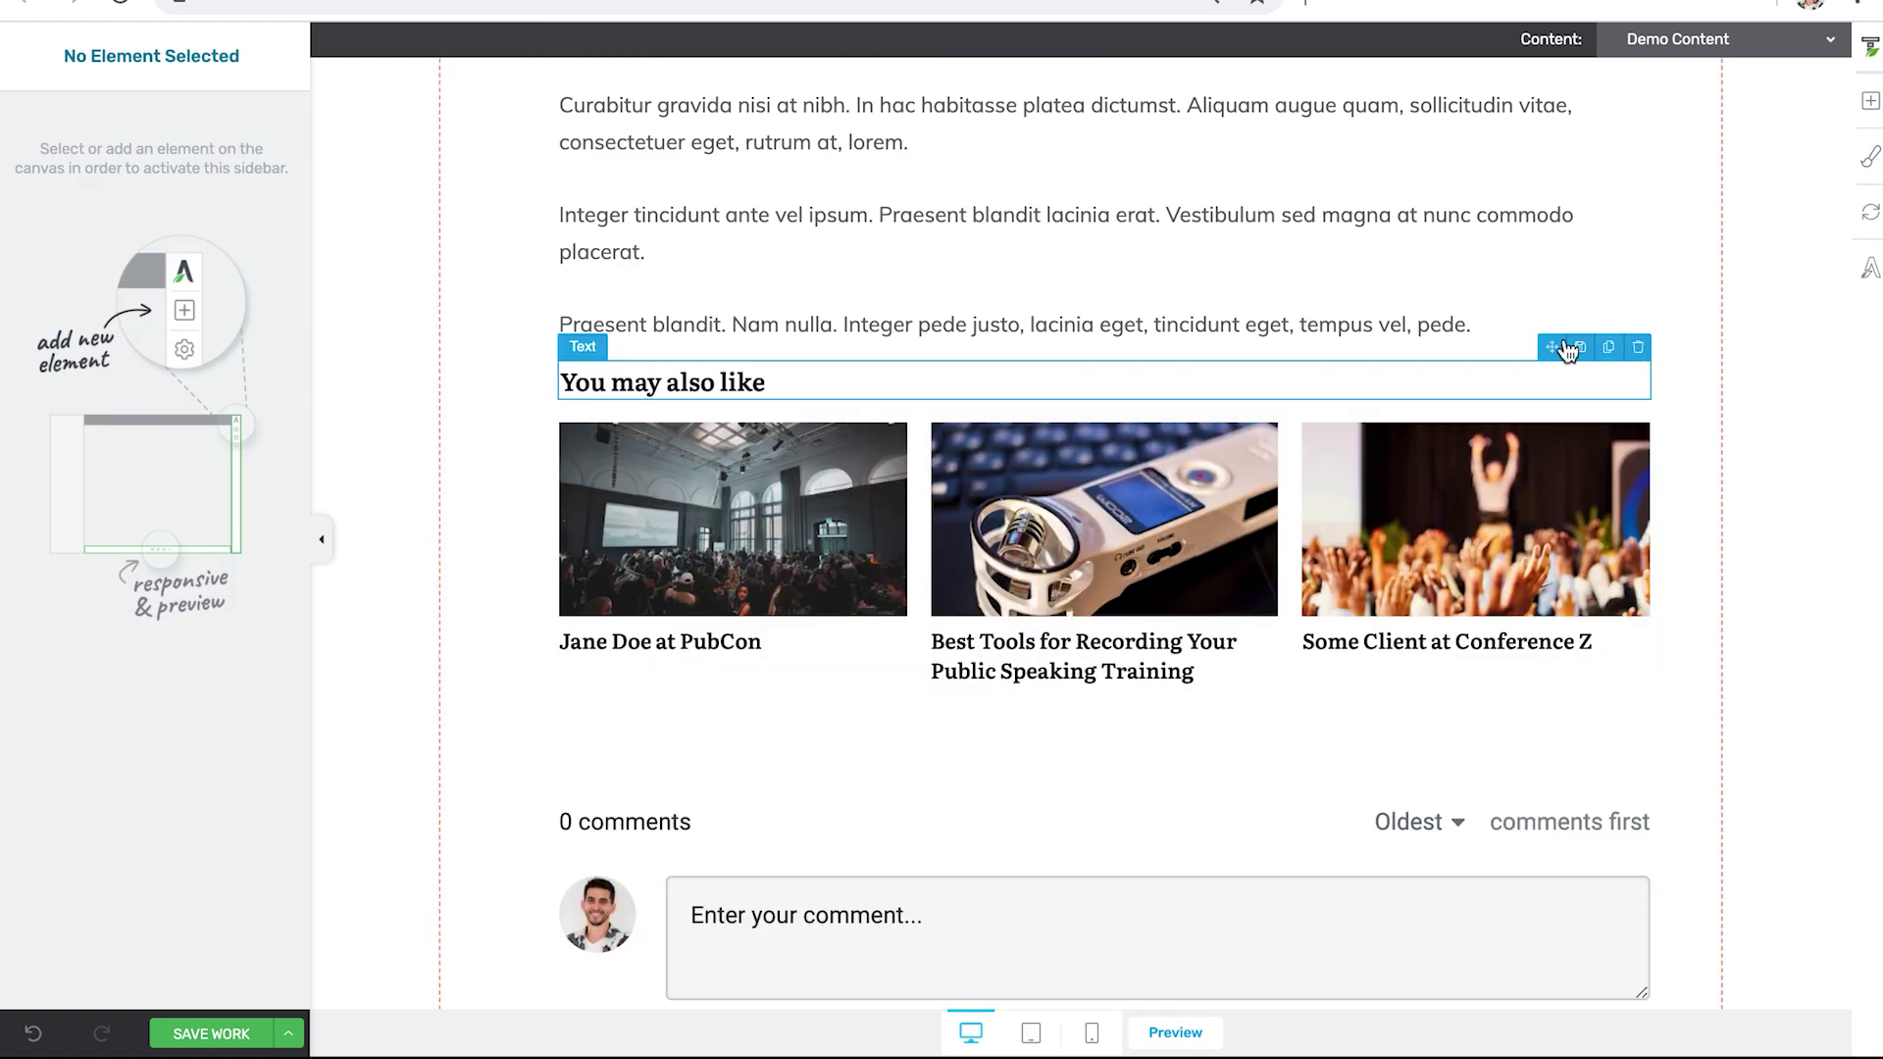
{"action": "left_click", "coordinate": [1638, 348]}
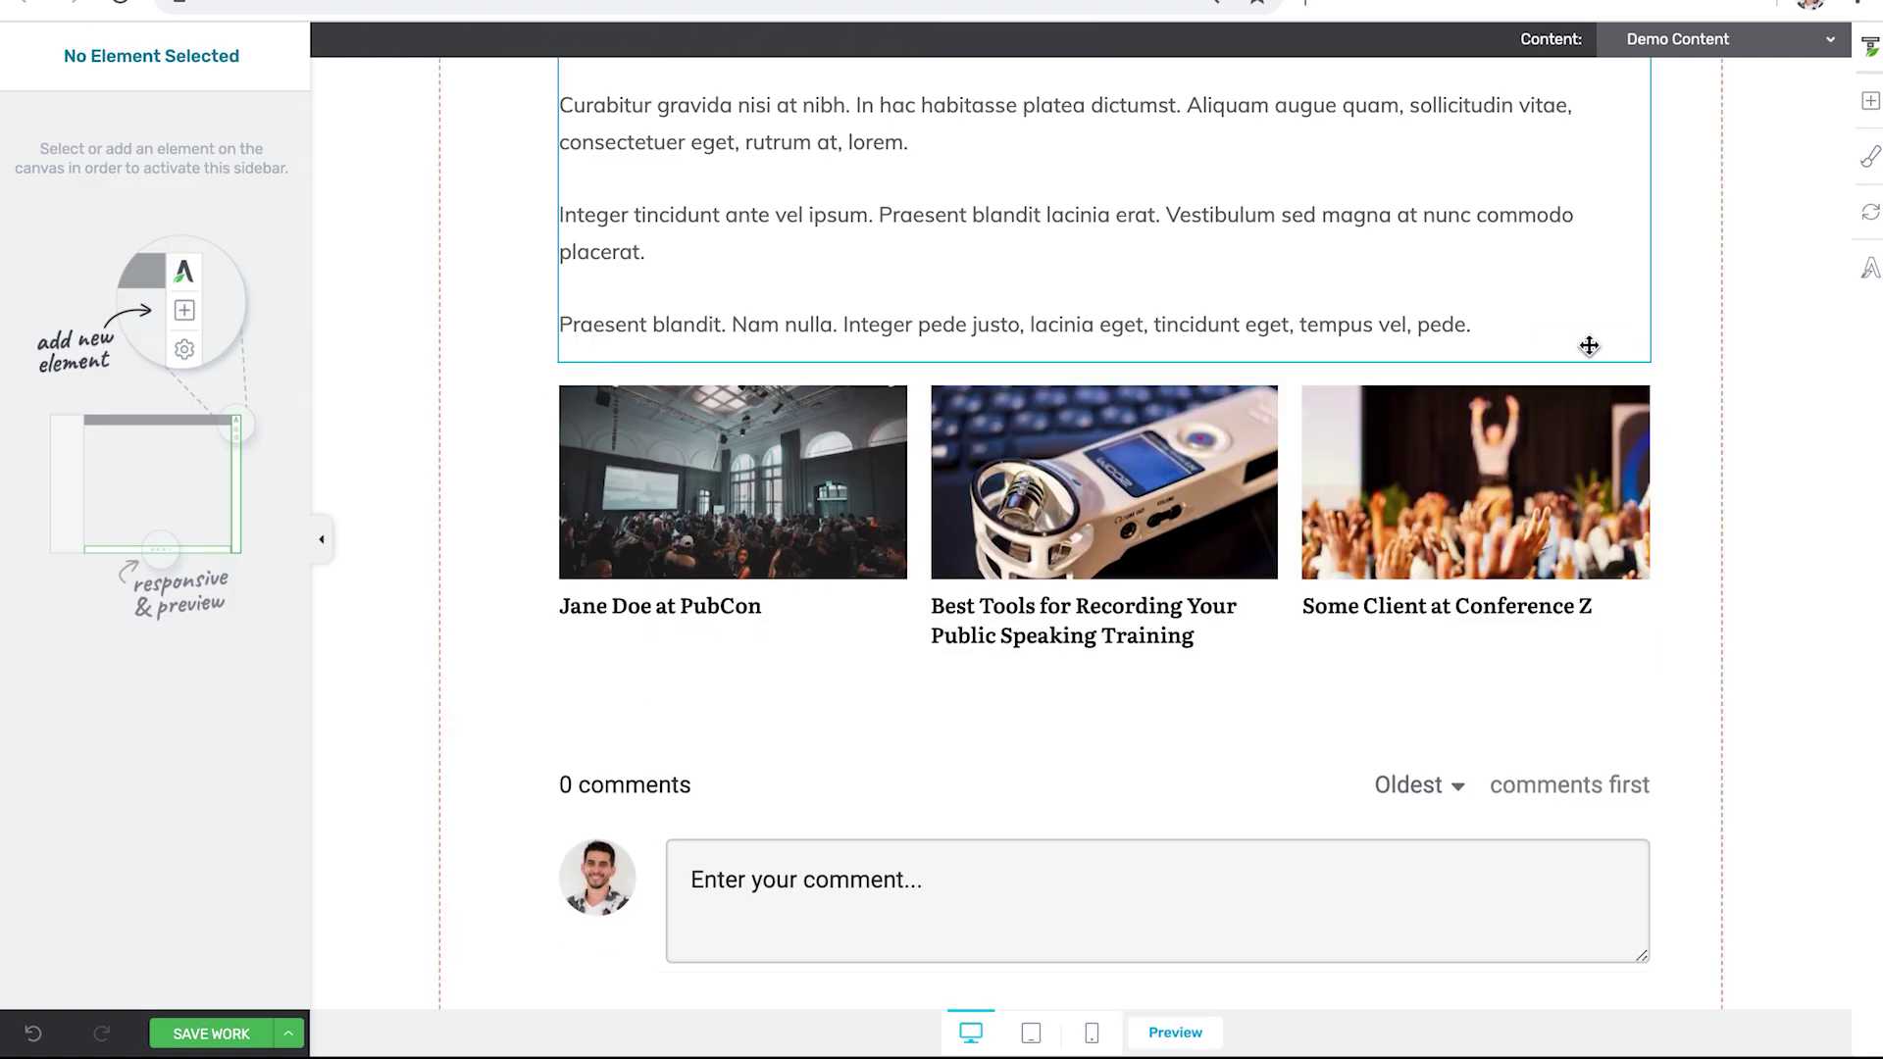
{"action": "left_click", "coordinate": [1638, 372]}
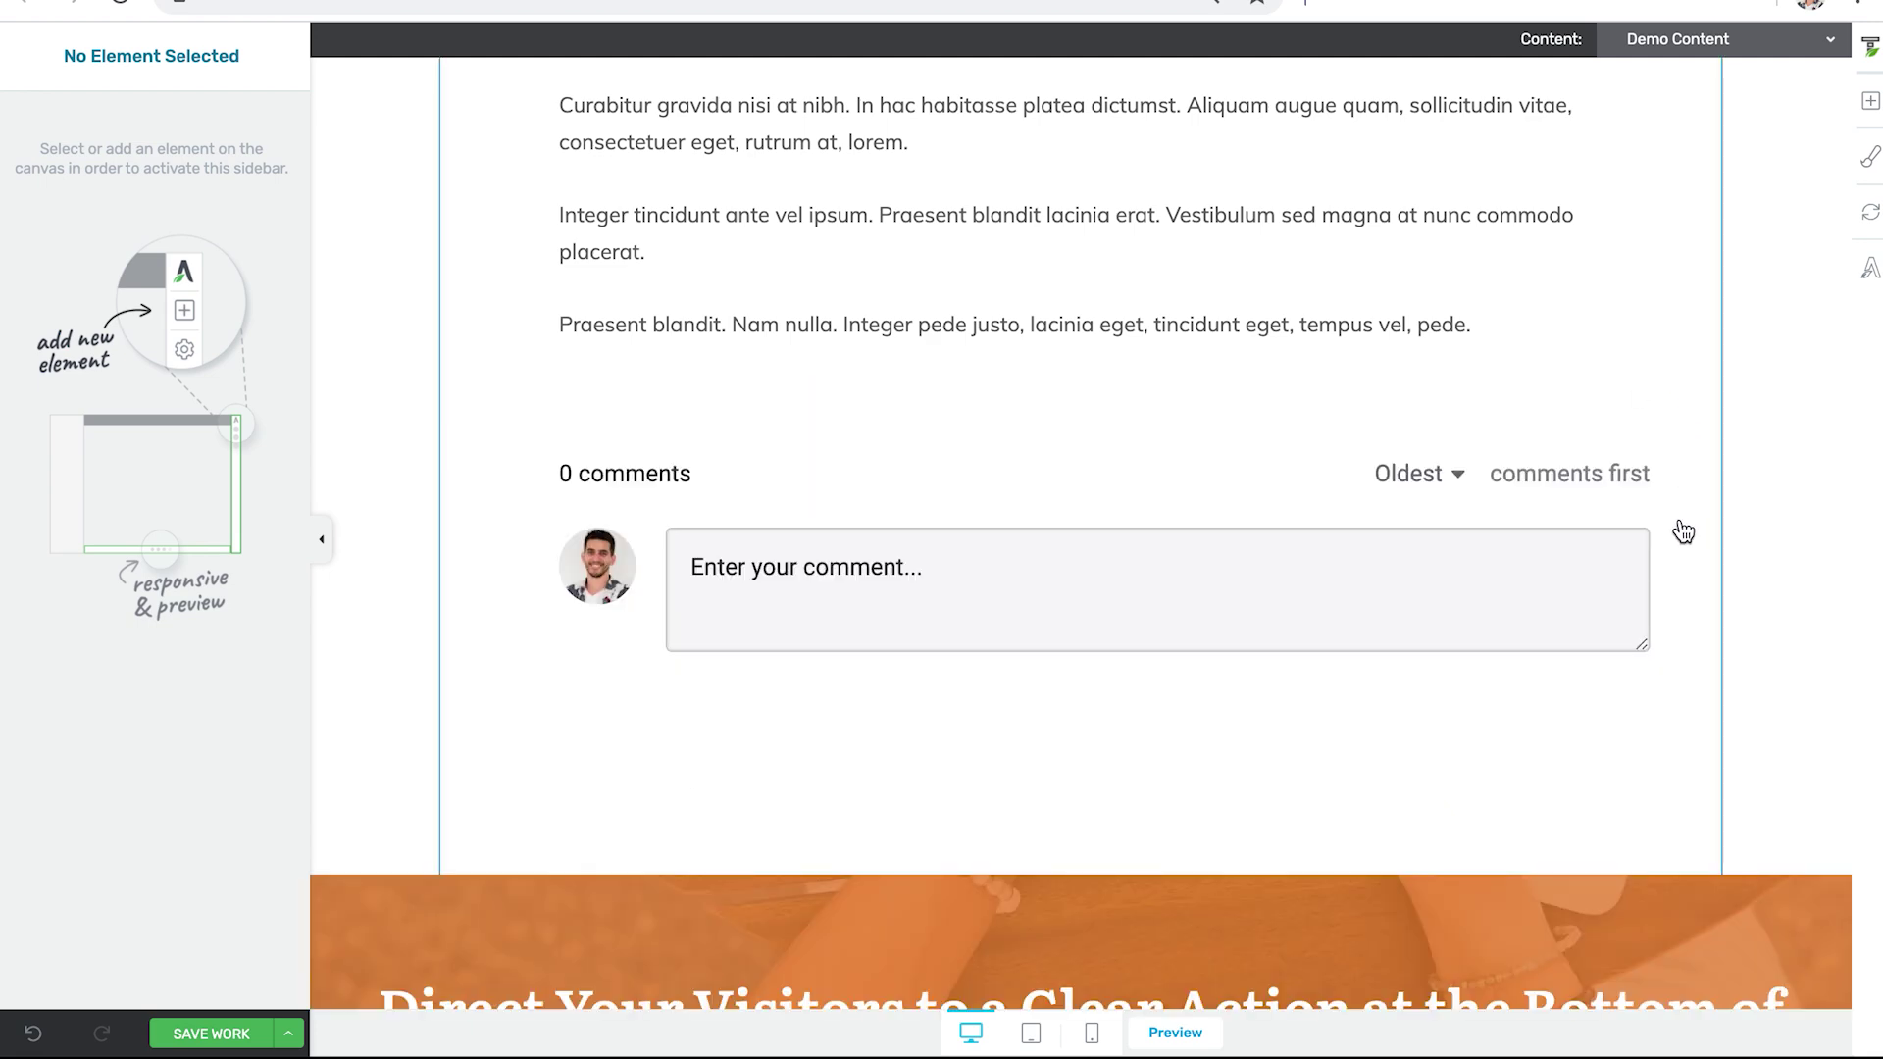
Hide the orange bottom call-to-action section of the template.
{"action": "scroll", "coordinate": [446, 530], "scroll_direction": "down", "scroll_amount": 5}
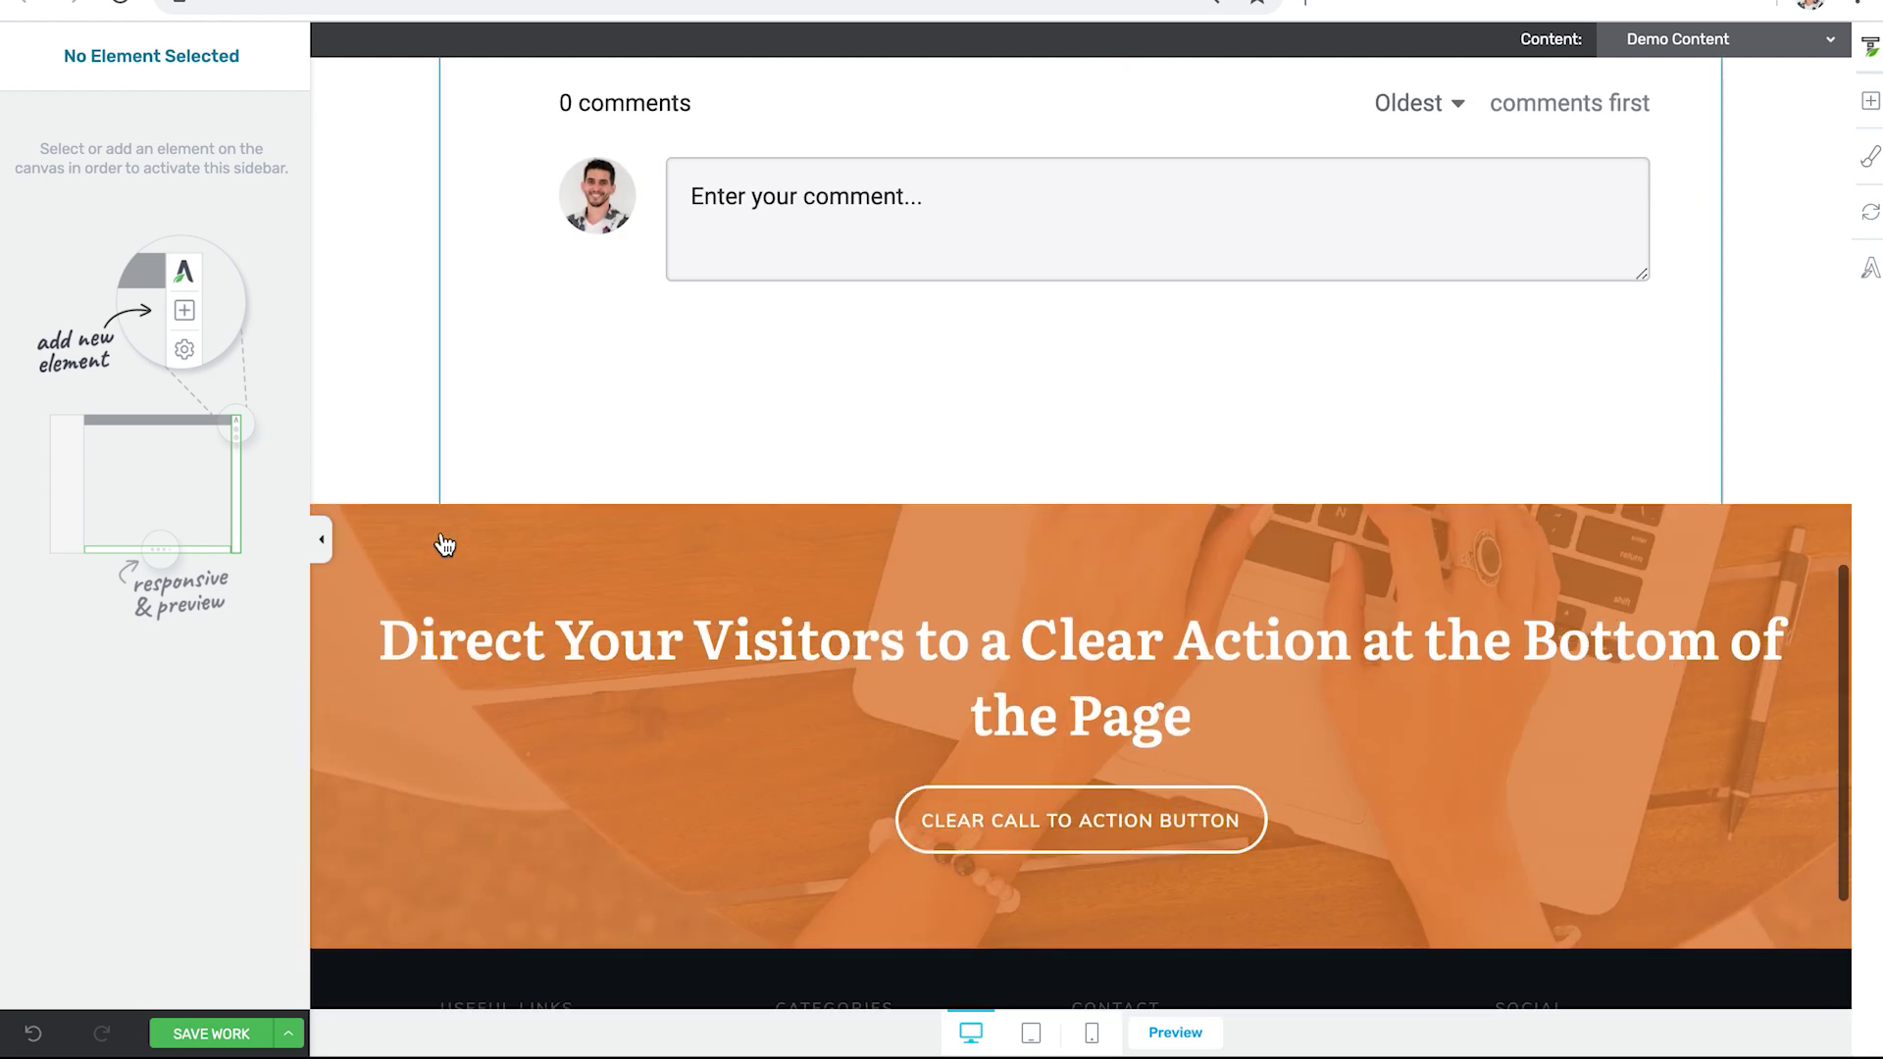
{"action": "left_click", "coordinate": [345, 606]}
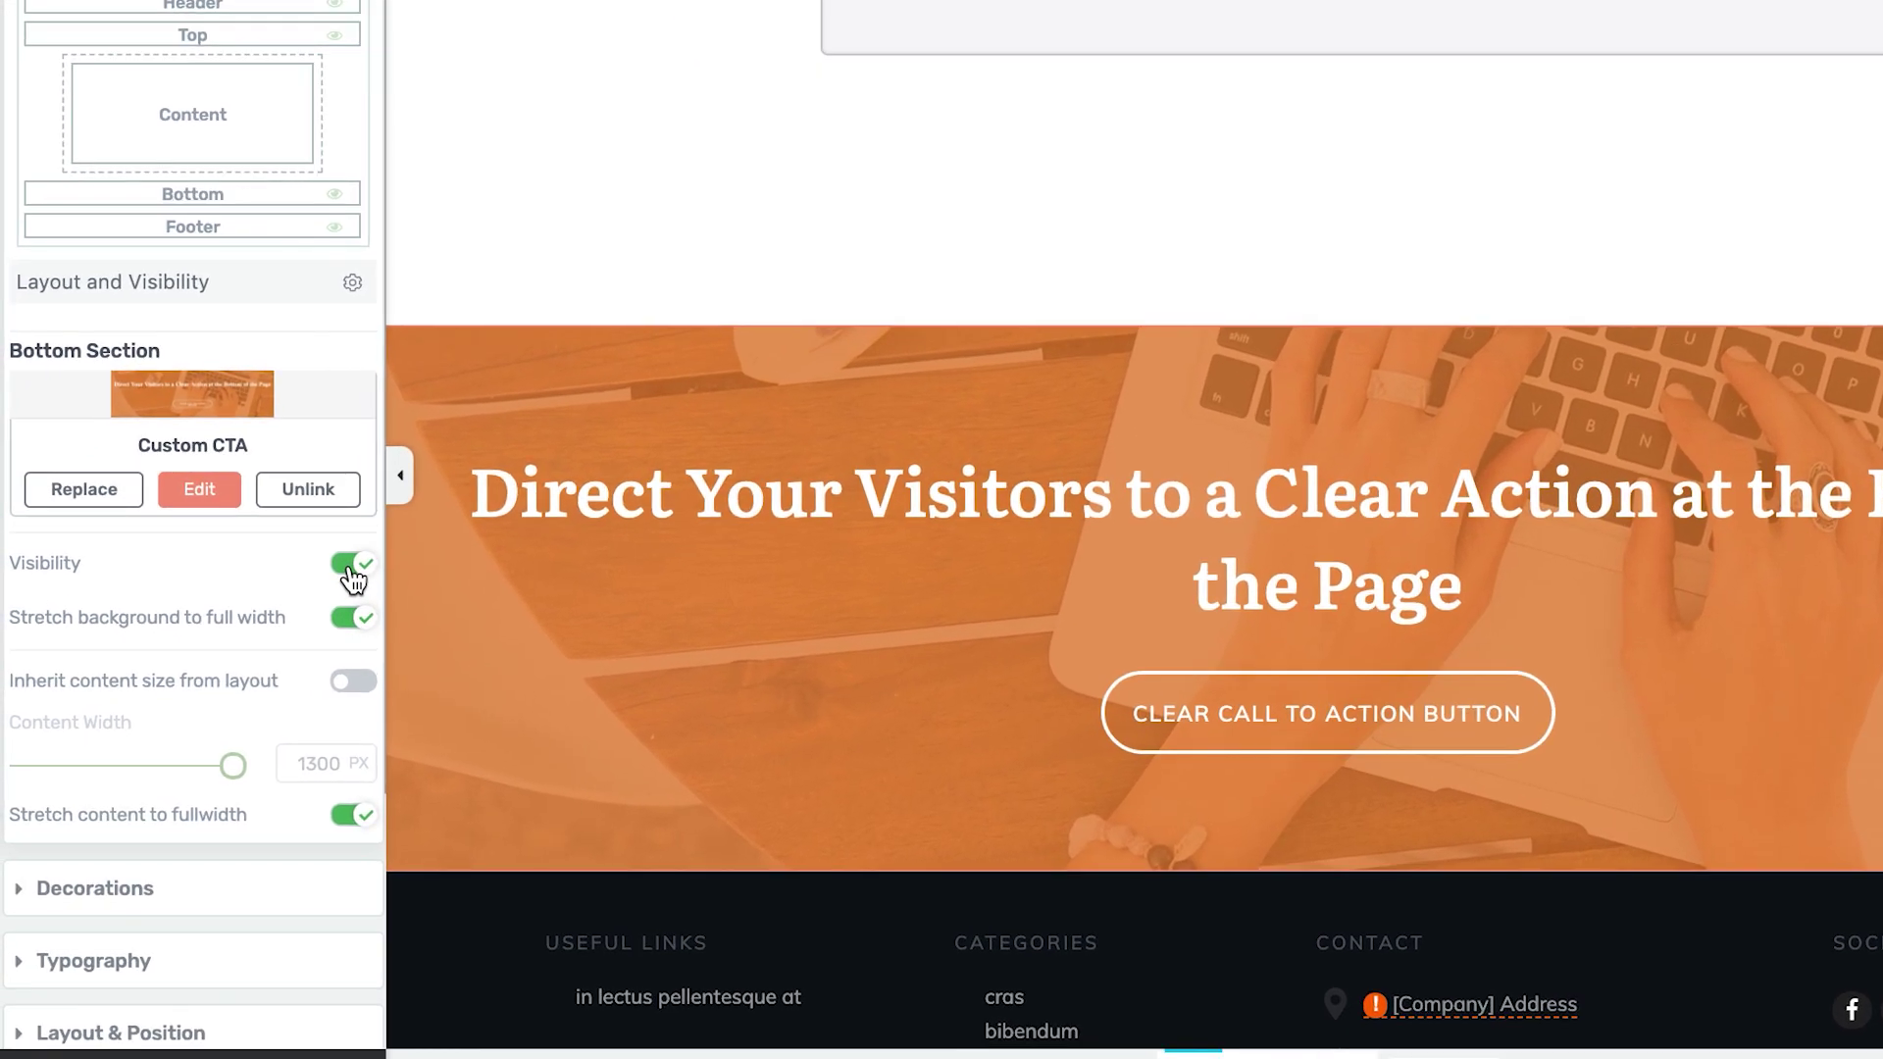
{"action": "left_click", "coordinate": [288, 606]}
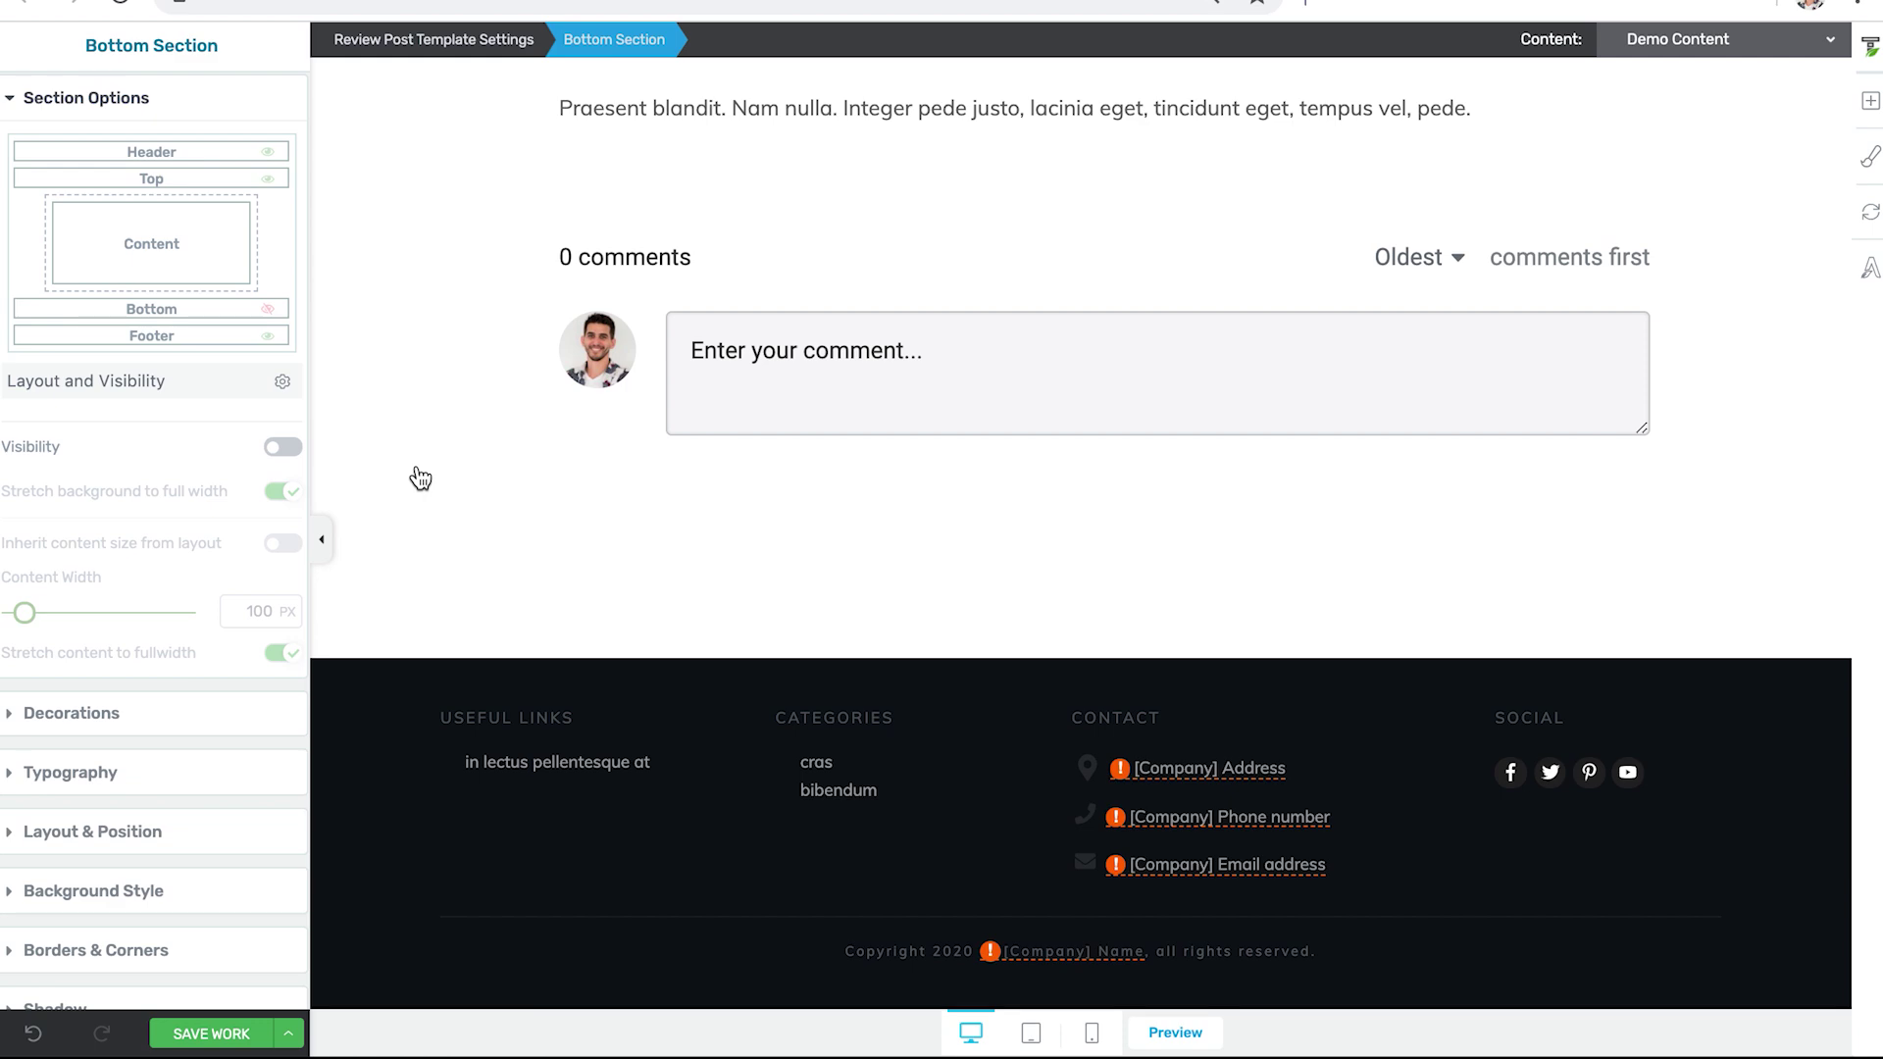
{"action": "scroll", "coordinate": [420, 479], "scroll_direction": "up", "scroll_amount": 15}
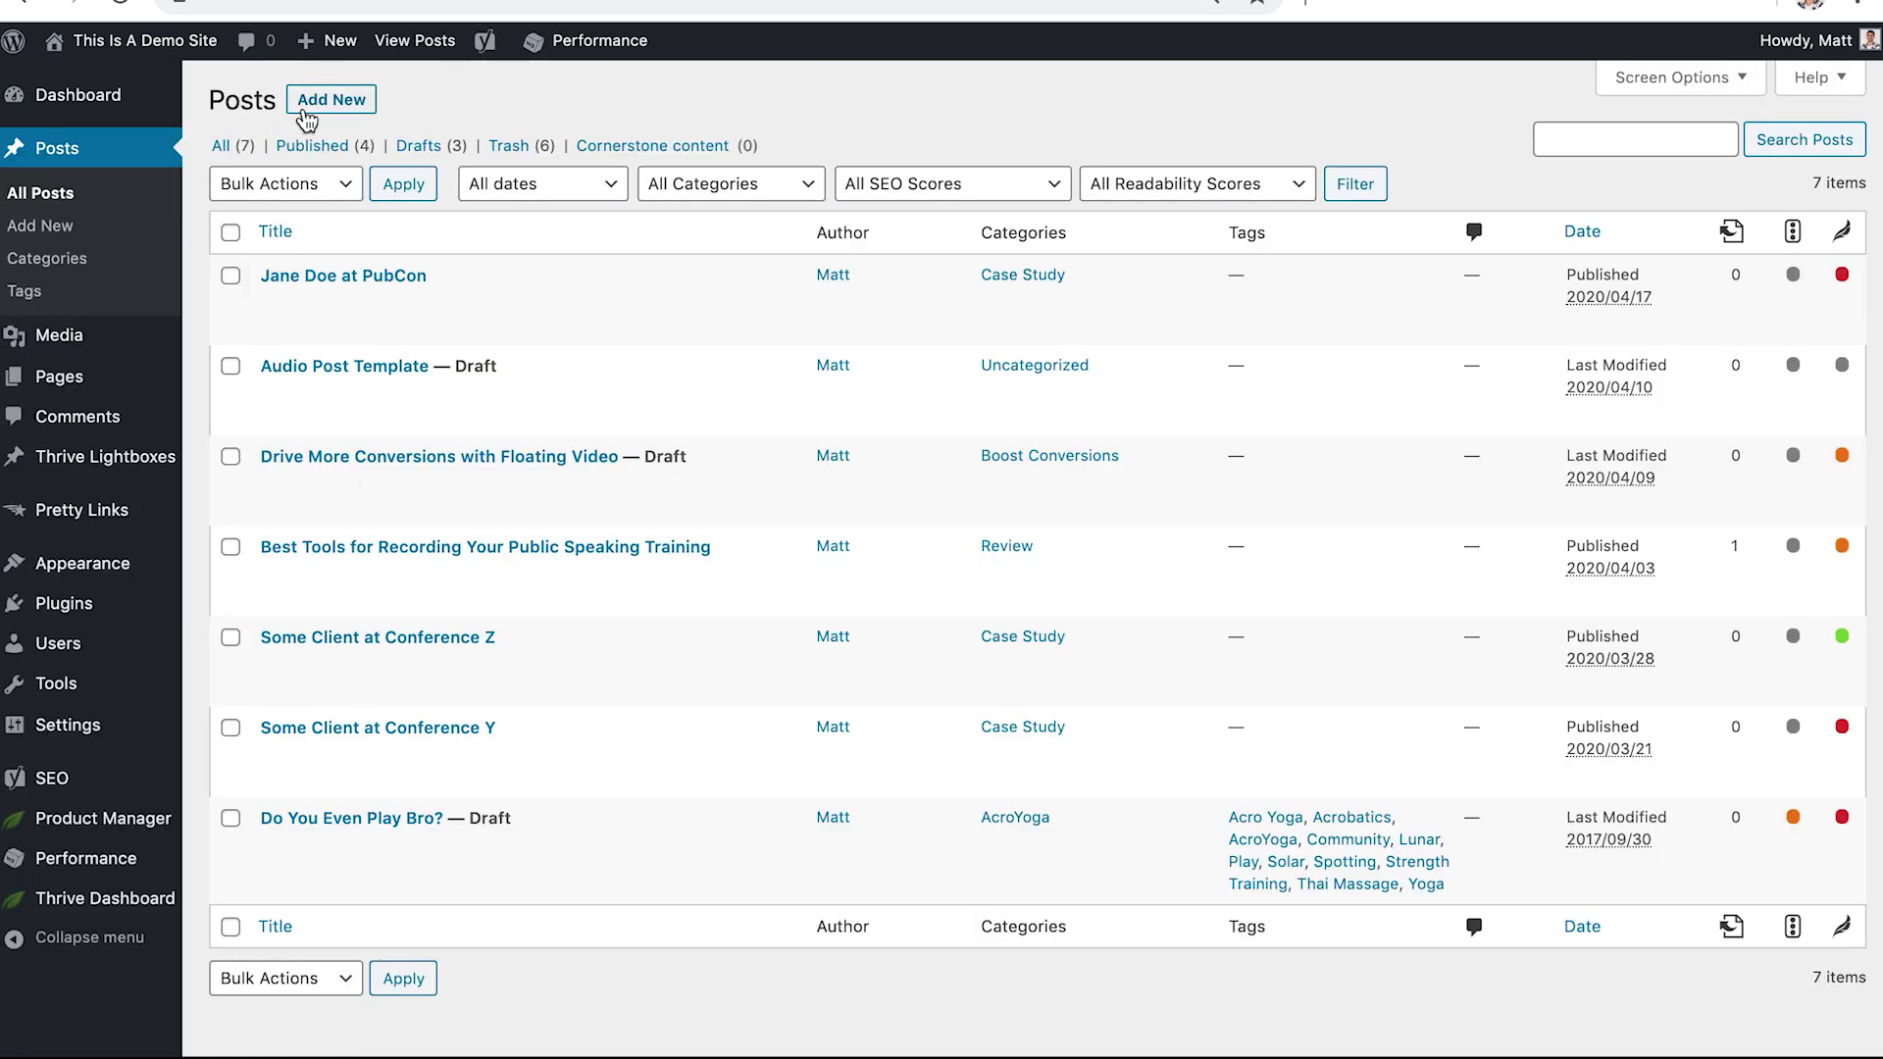
Start a new post titled 'Microphone Review' in the Review category.
{"action": "left_click", "coordinate": [321, 101]}
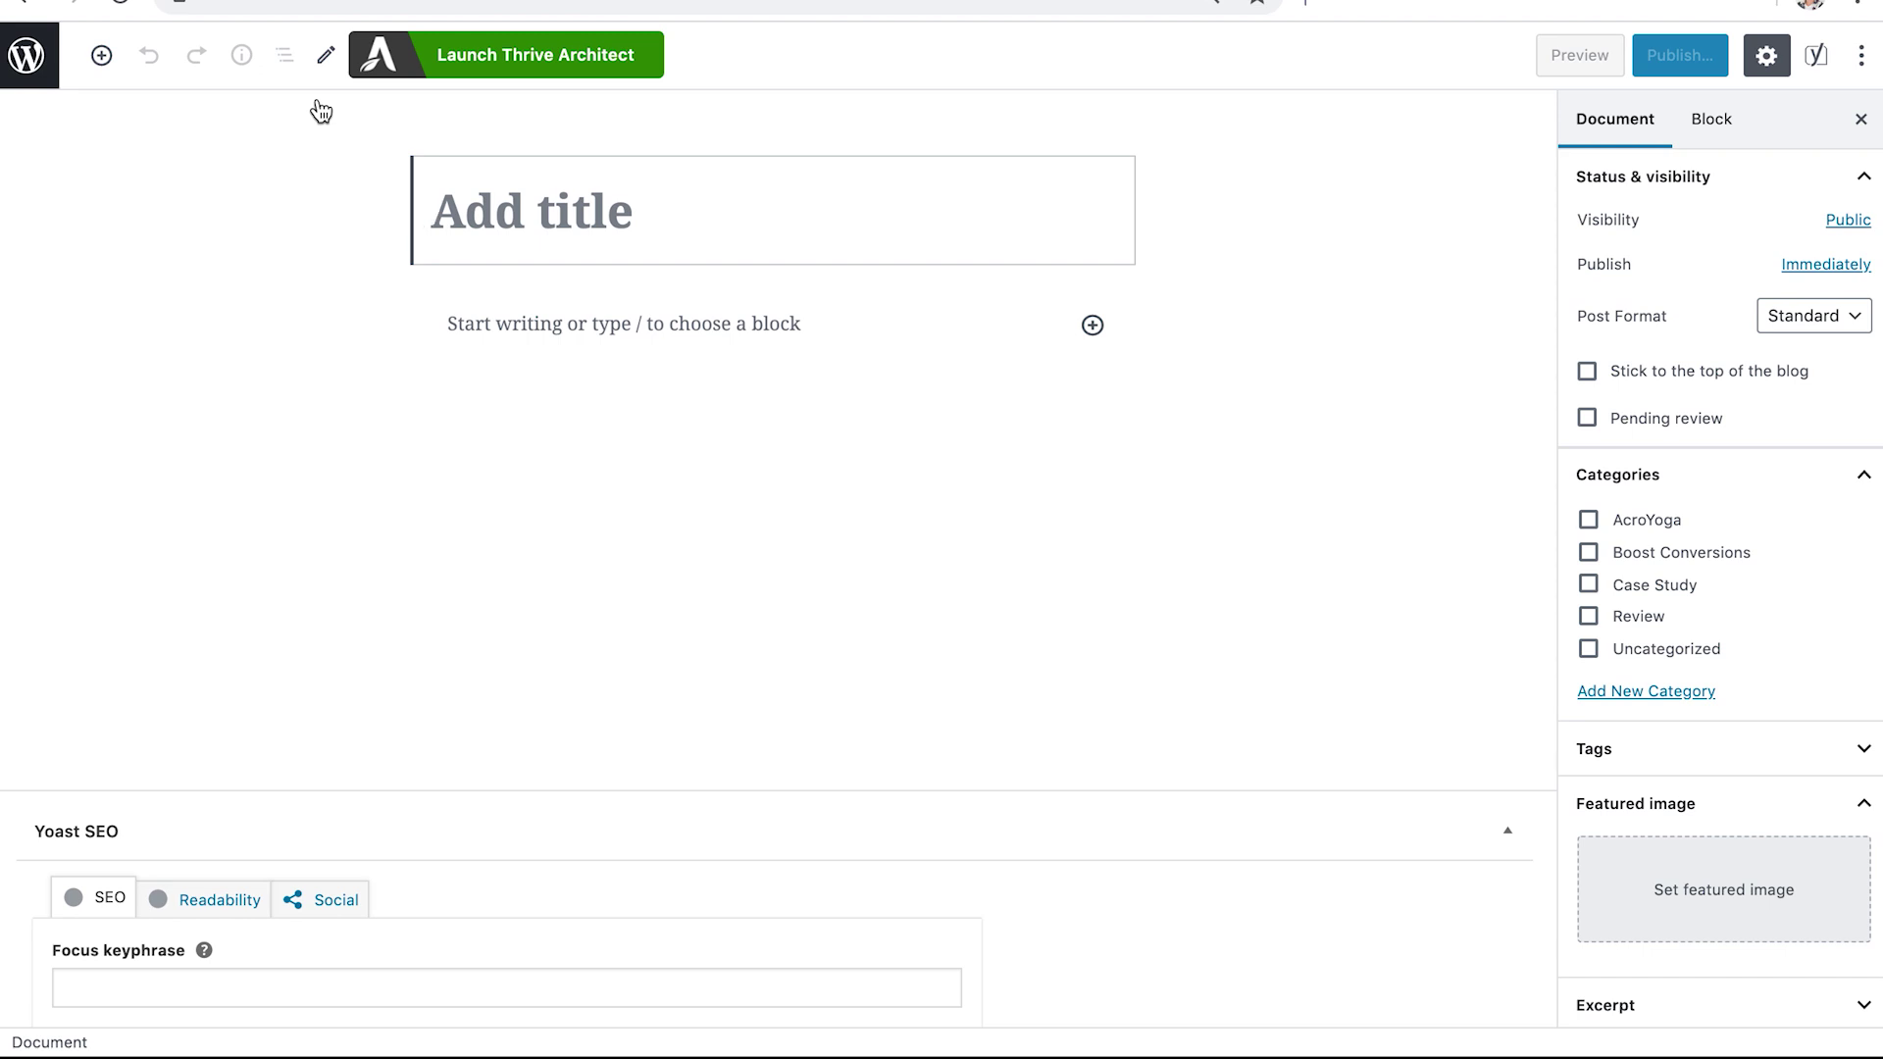
{"action": "type", "text": "Microphone Review"}
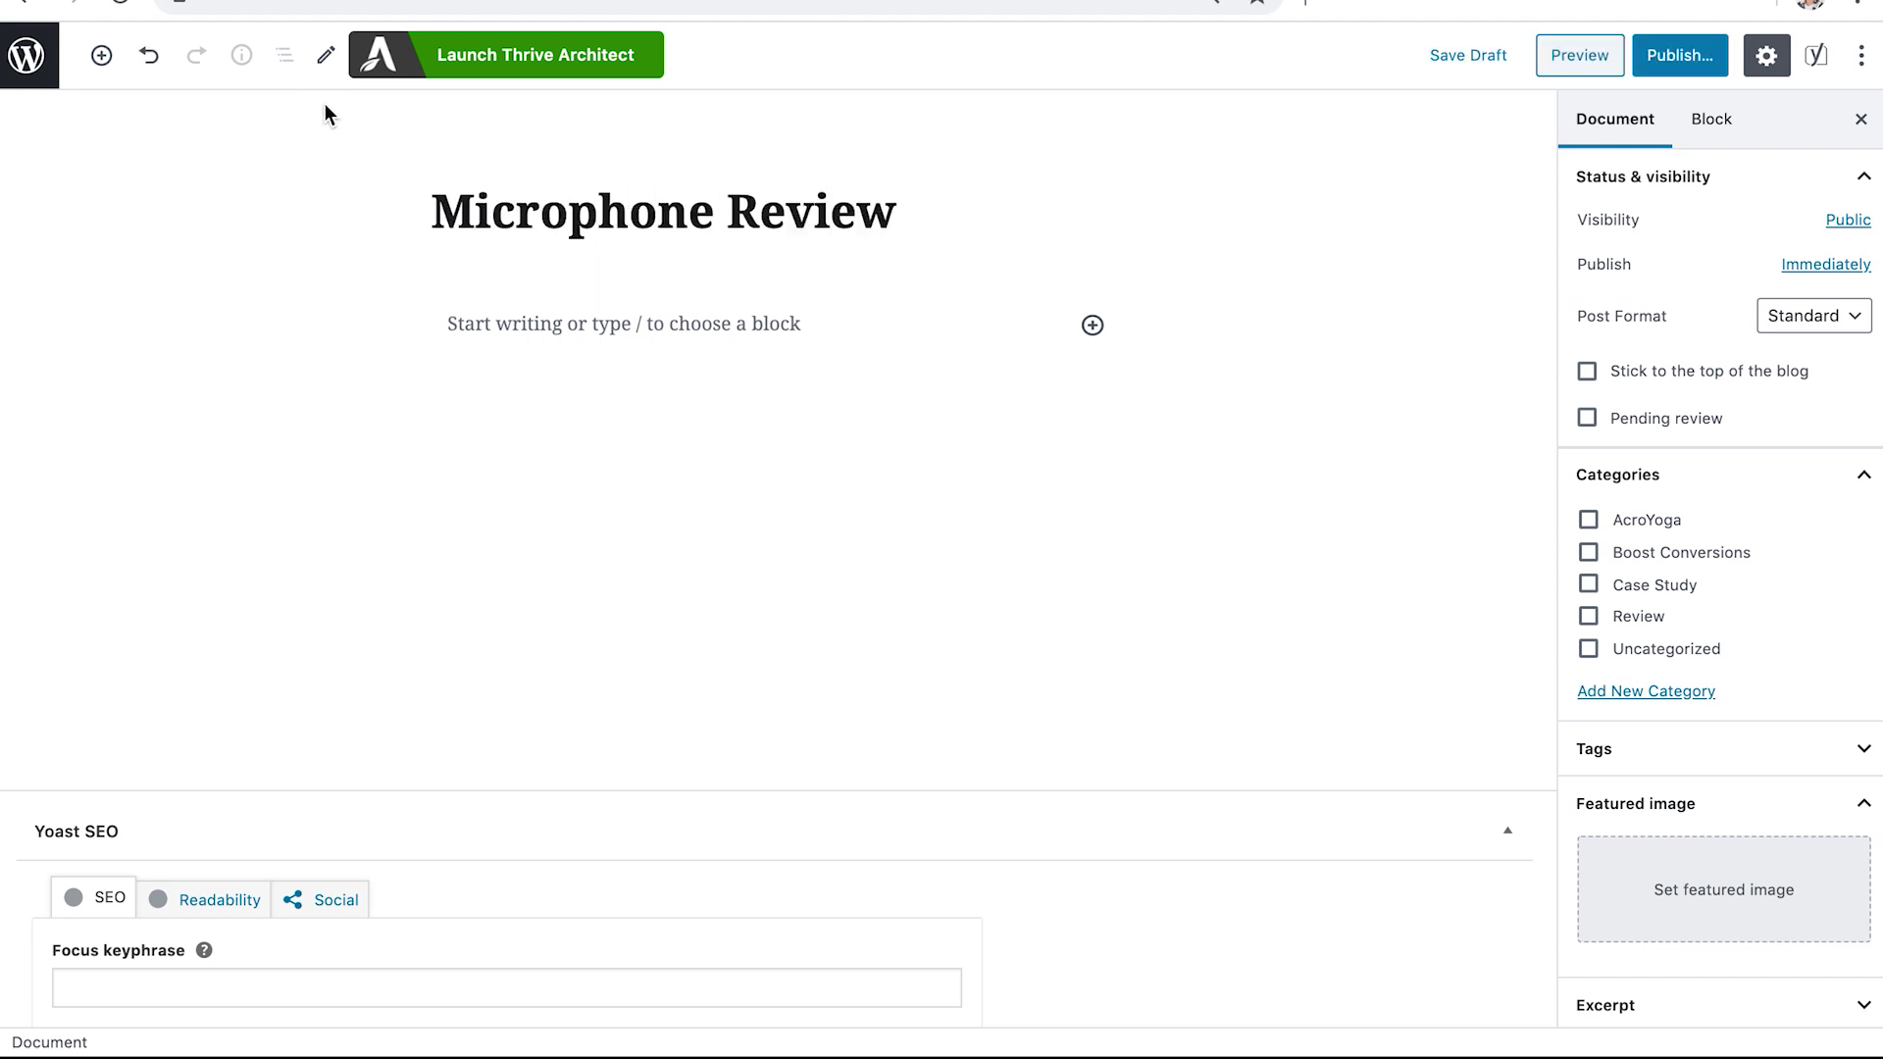
{"action": "left_click", "coordinate": [1589, 624]}
Assign the Review Post Template, save the draft and open it in Thrive Architect.
{"action": "scroll", "coordinate": [1521, 632], "scroll_direction": "down", "scroll_amount": 7}
{"action": "scroll", "coordinate": [1597, 618], "scroll_direction": "down", "scroll_amount": 7}
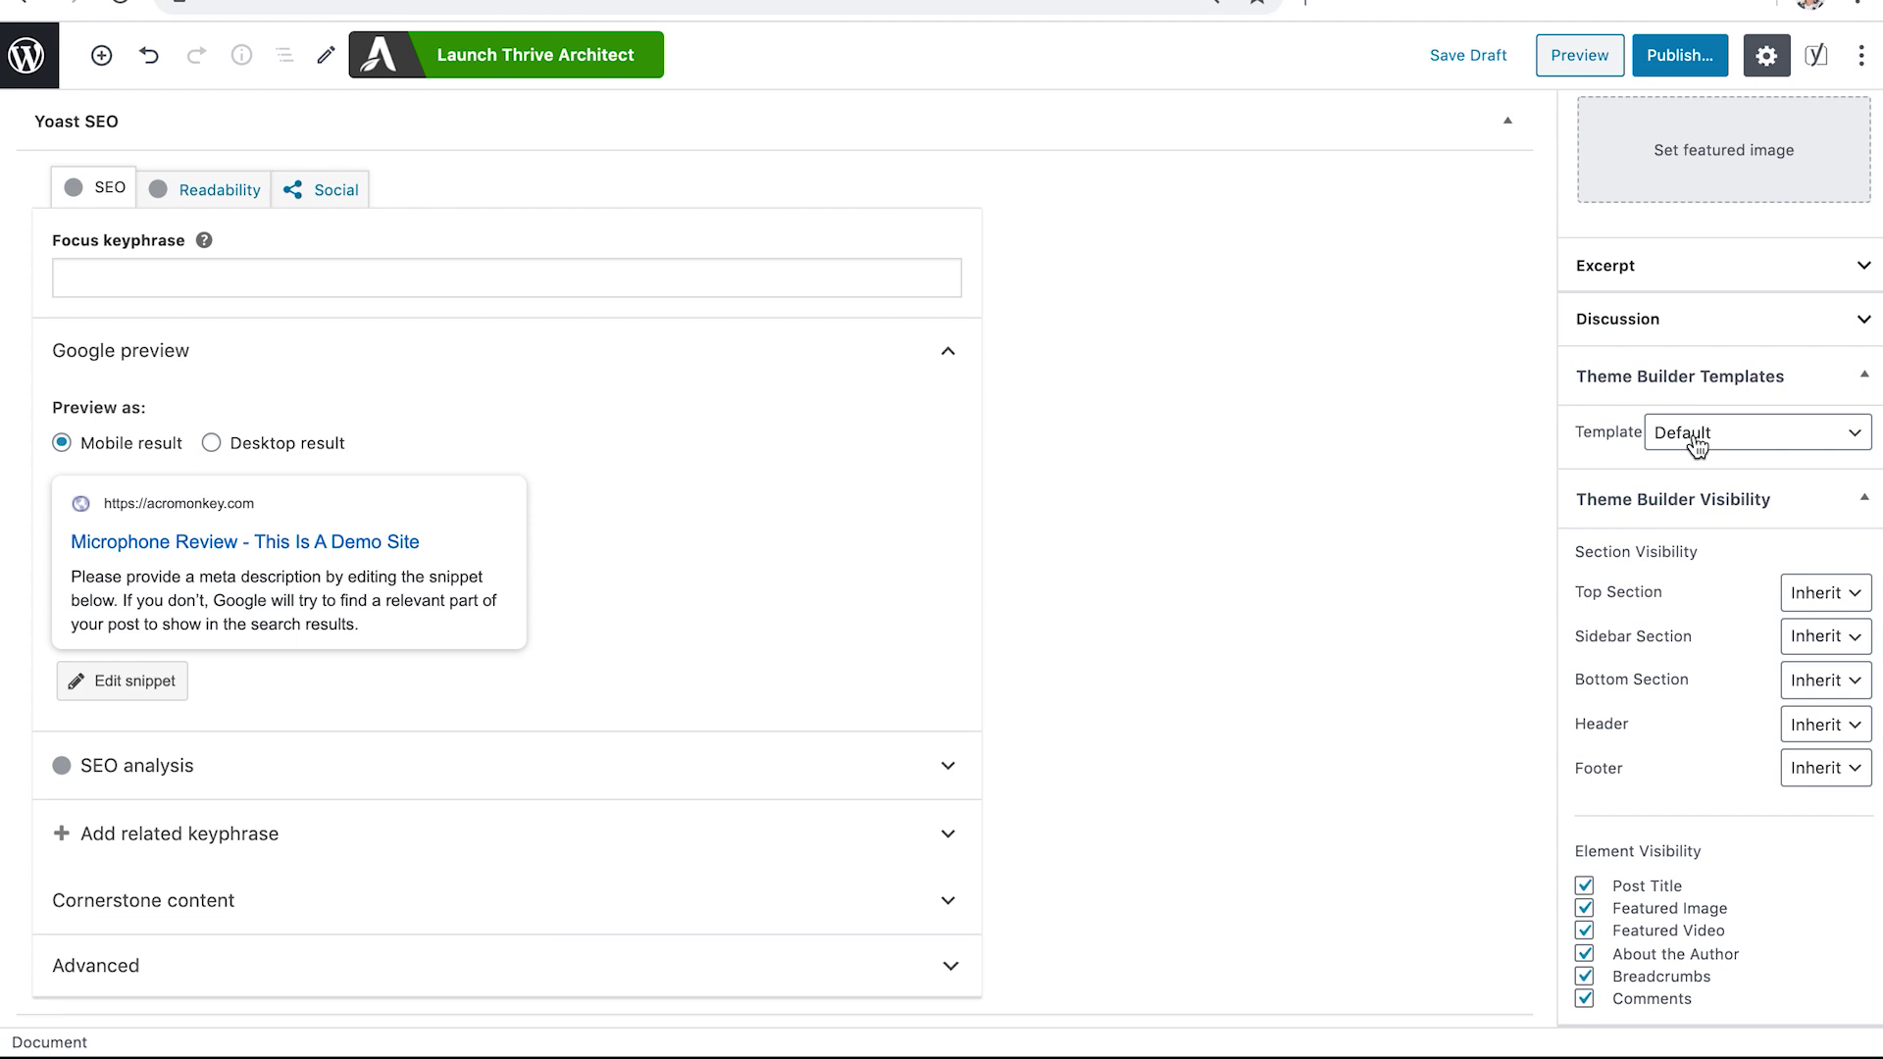
{"action": "left_click", "coordinate": [1696, 446]}
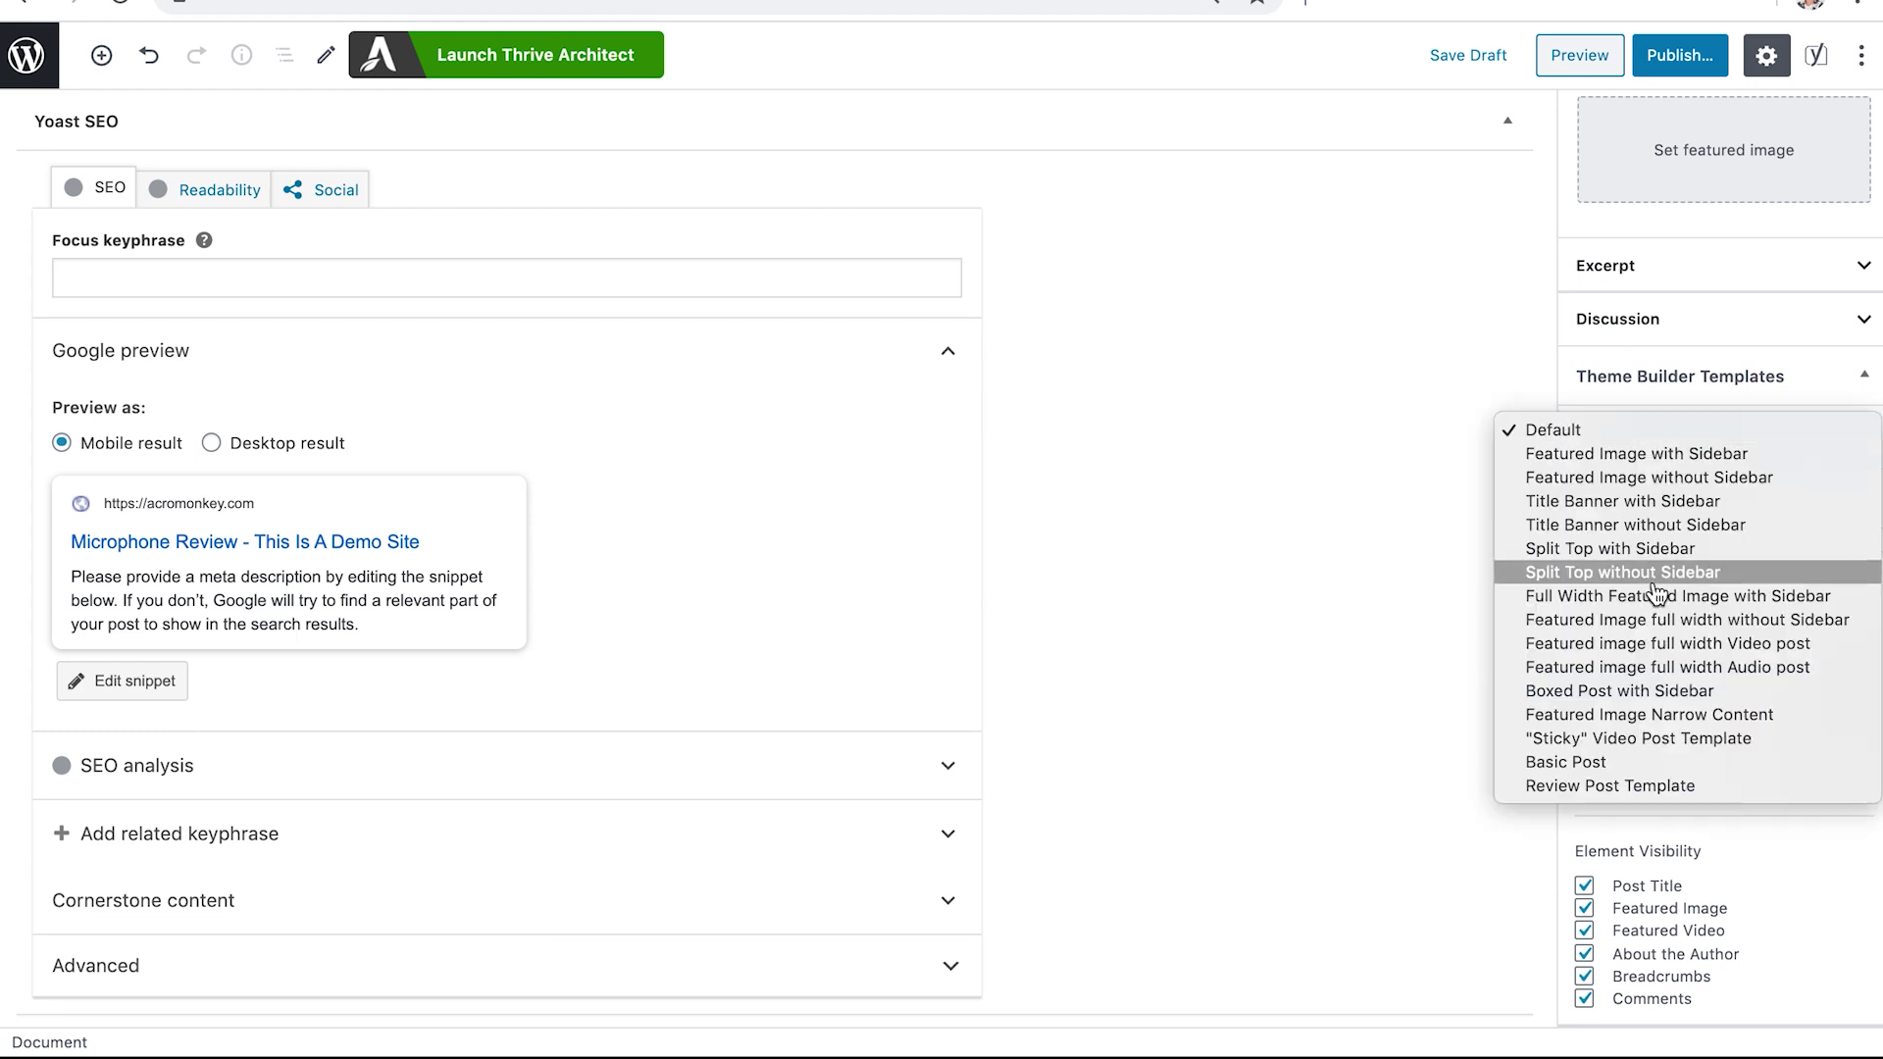
{"action": "left_click", "coordinate": [1621, 787]}
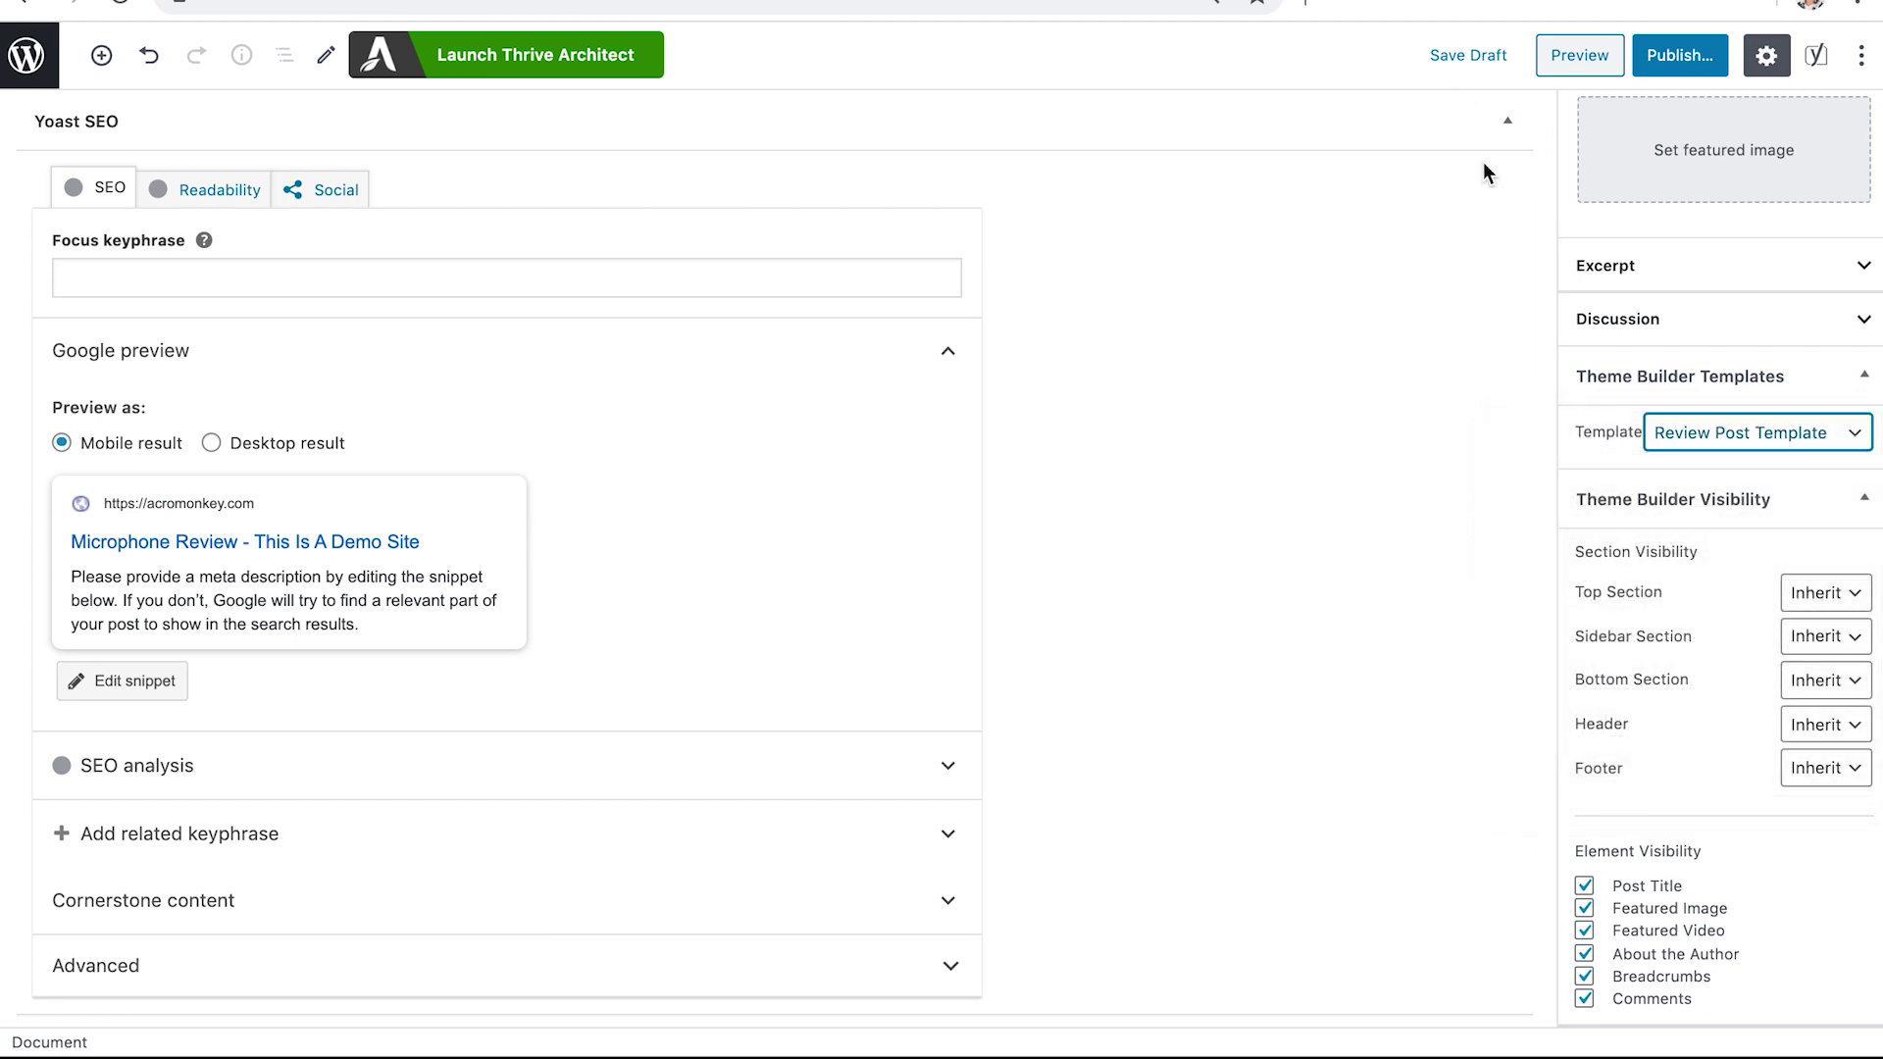
{"action": "left_click", "coordinate": [1467, 65]}
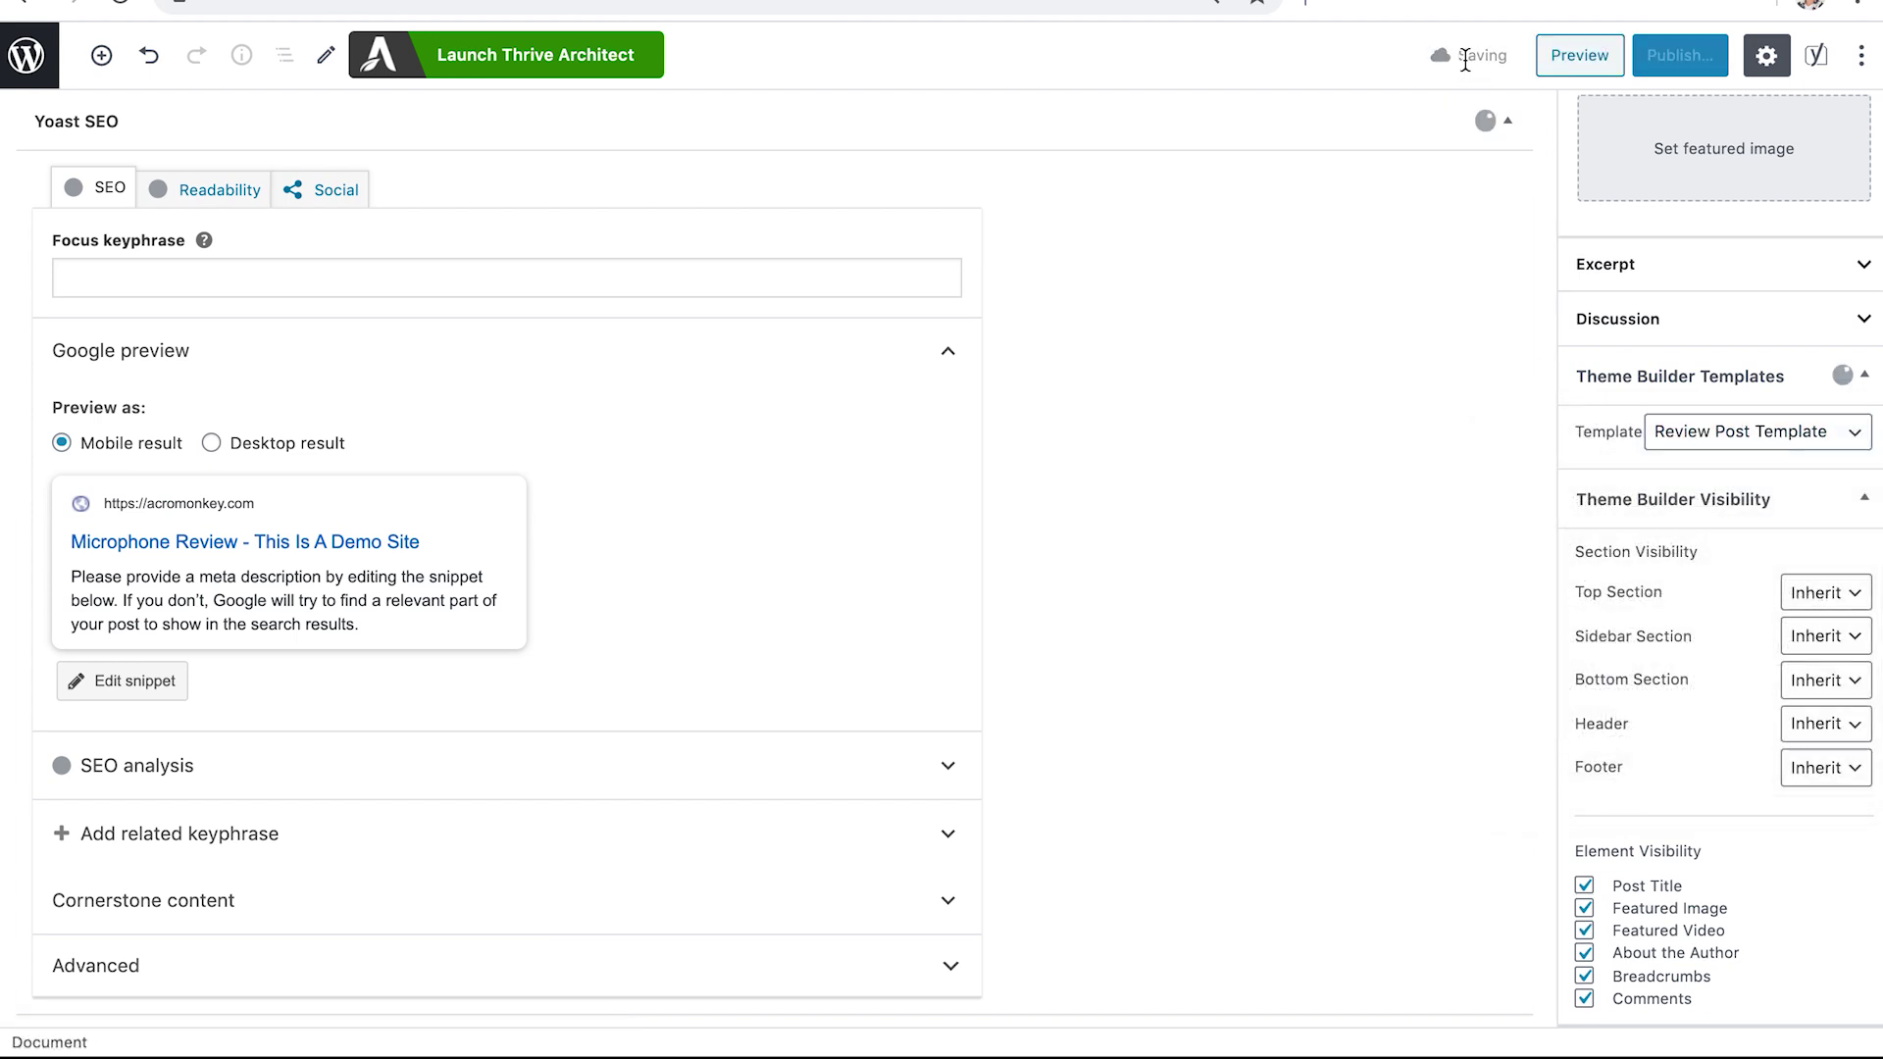
{"action": "left_click", "coordinate": [608, 61]}
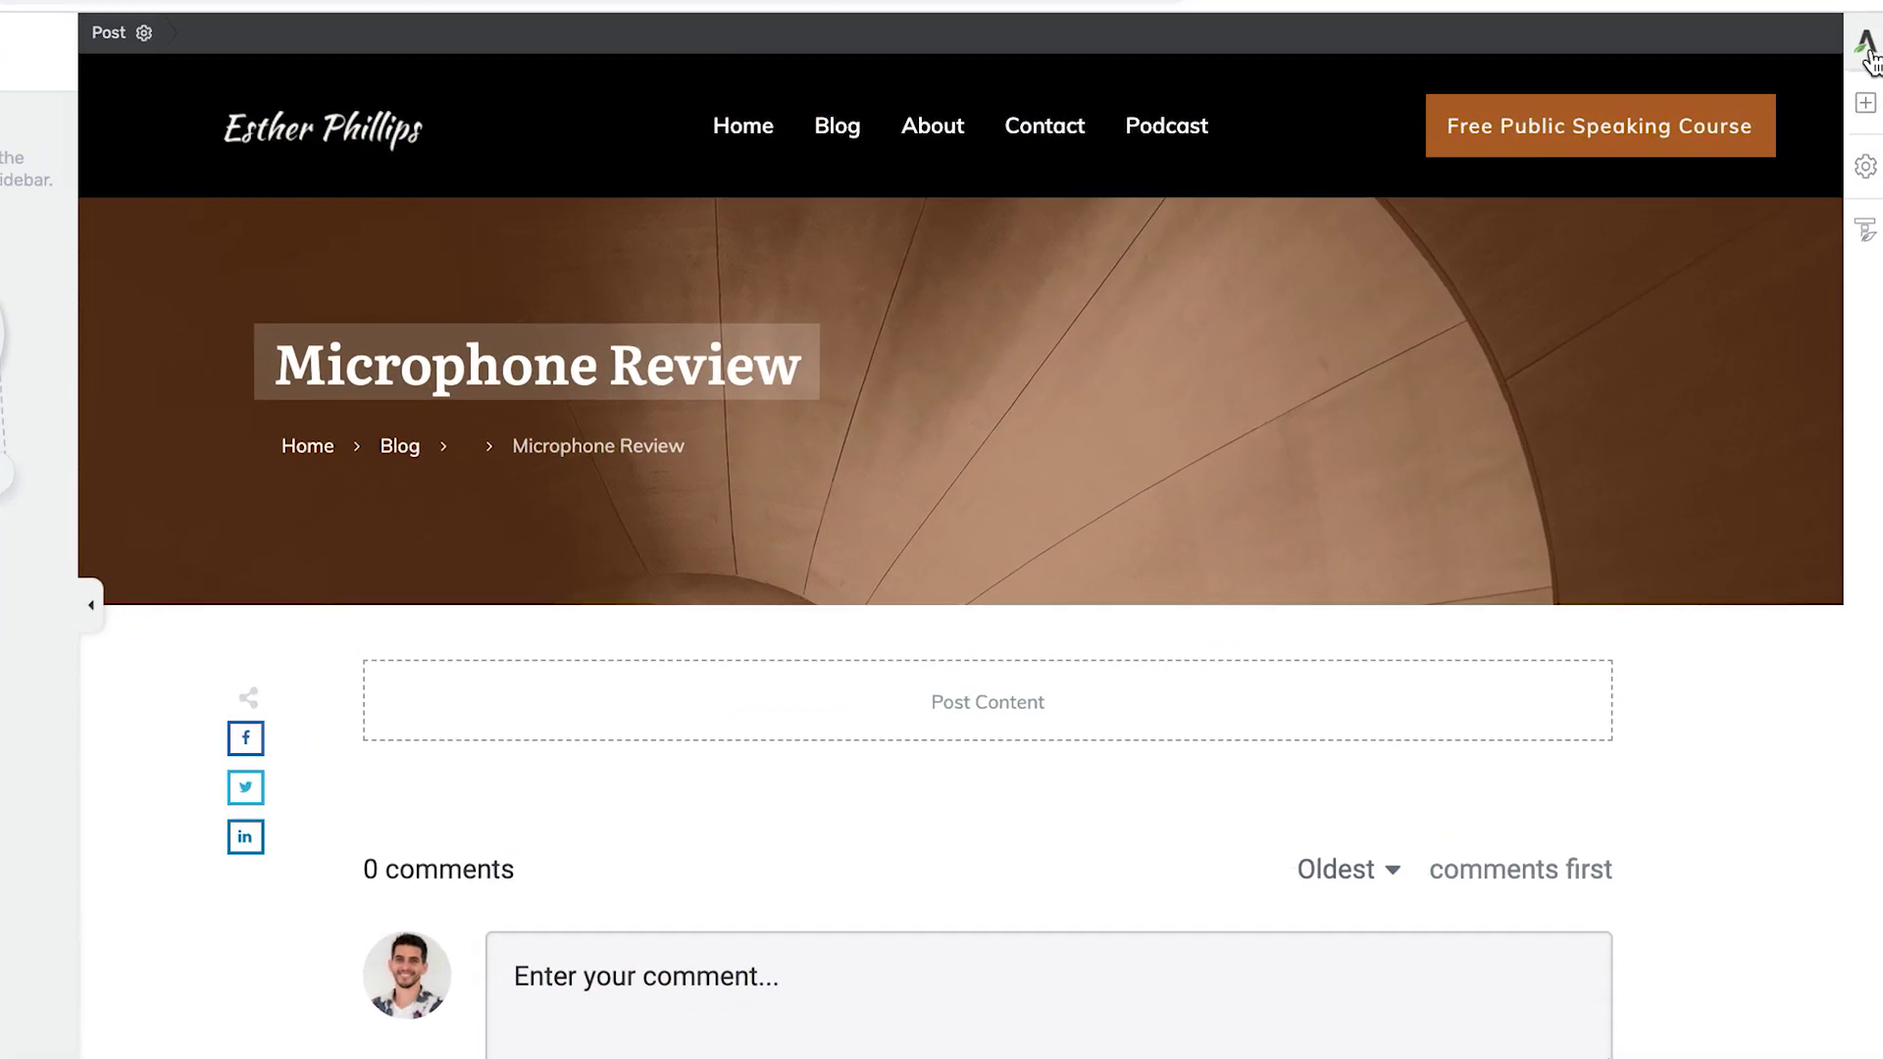
Bring up the Thrive Architect main menu from the right sidebar.
{"action": "left_click", "coordinate": [1872, 54]}
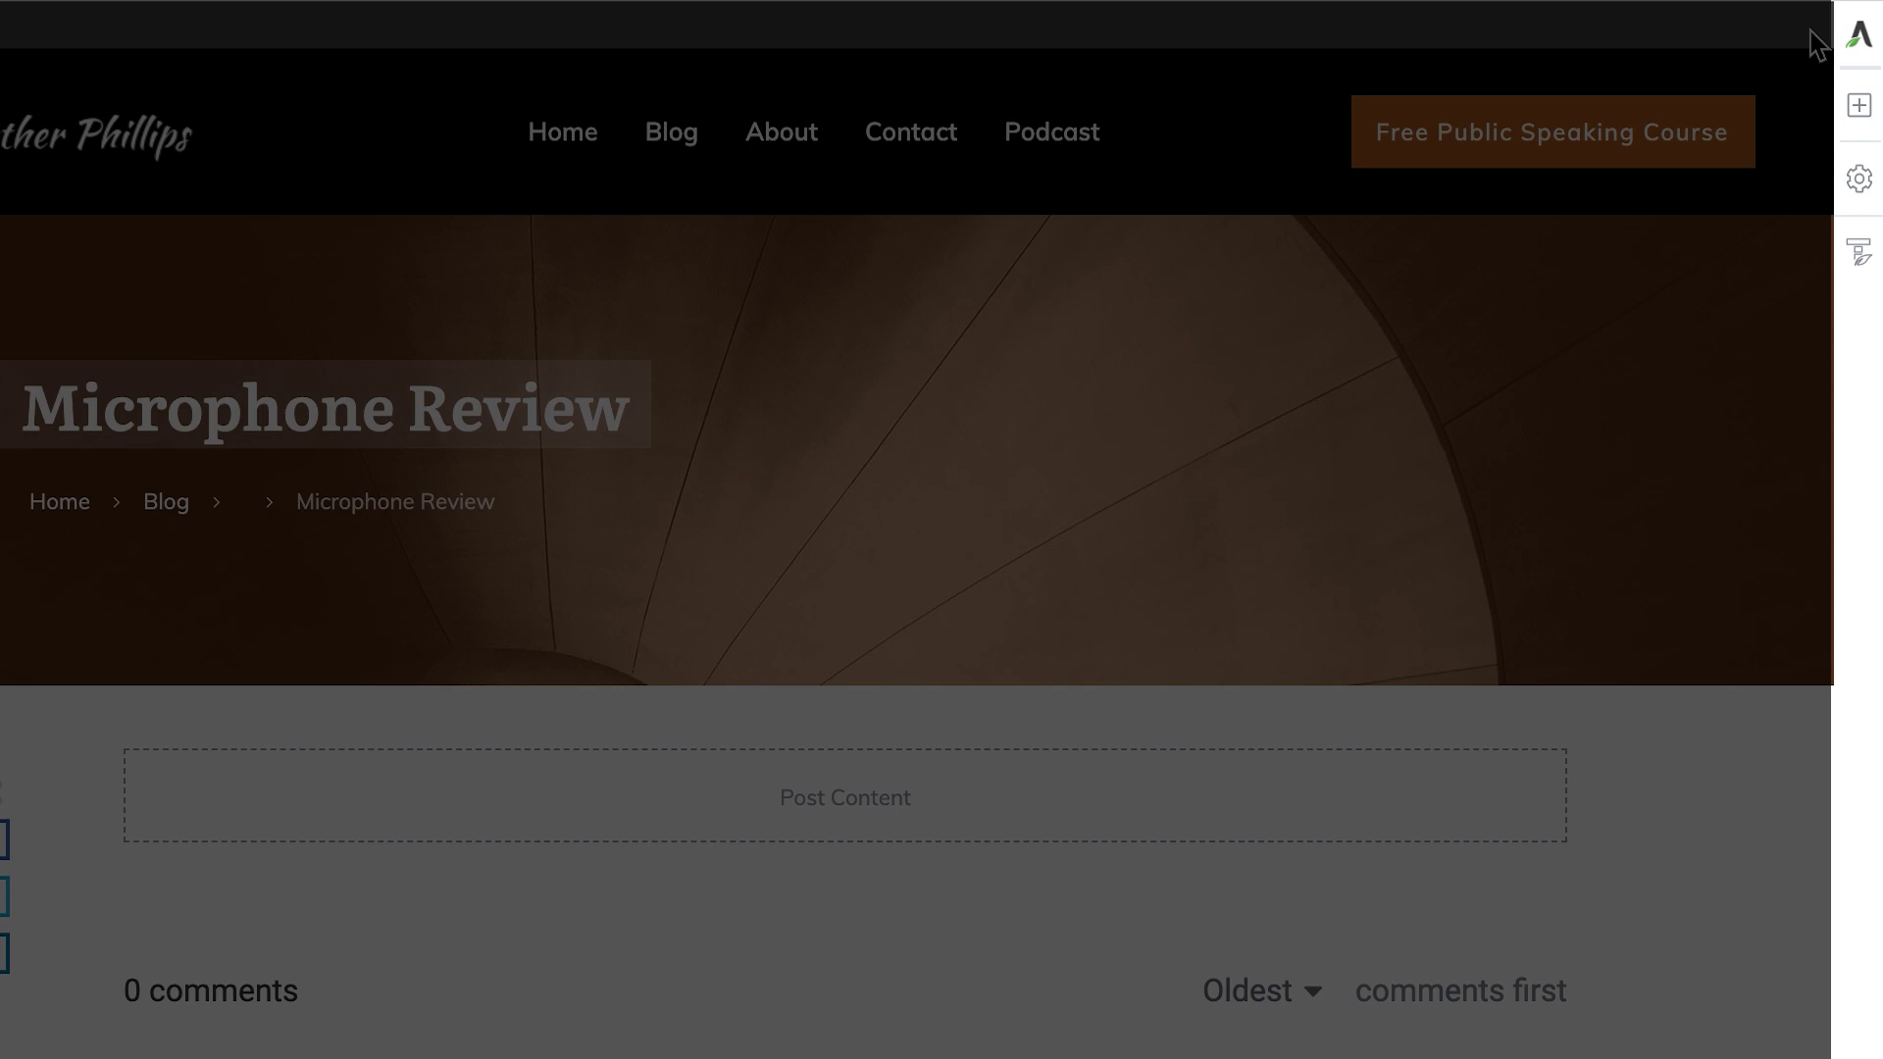
{"action": "mouse_move", "coordinate": [1860, 253]}
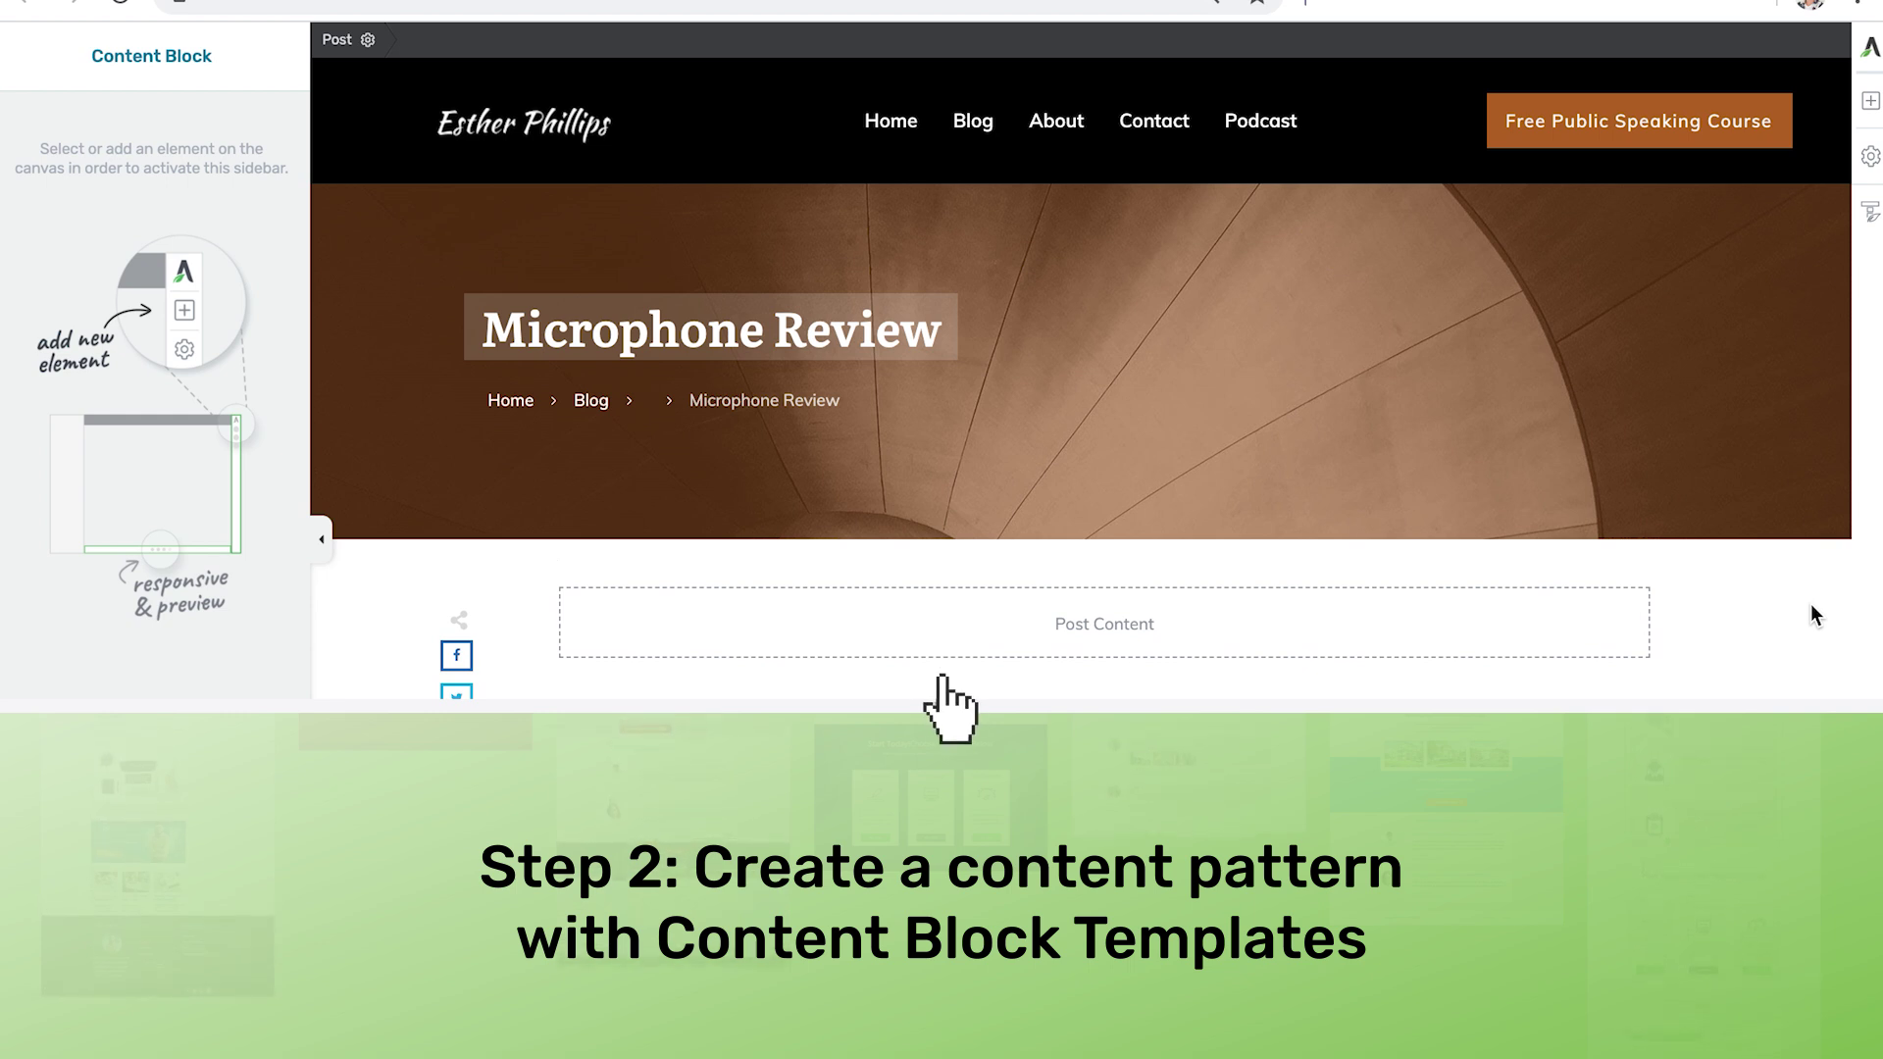
Insert a Content Box into the post content with its padding and margins set to 0.
{"action": "left_click", "coordinate": [1870, 105]}
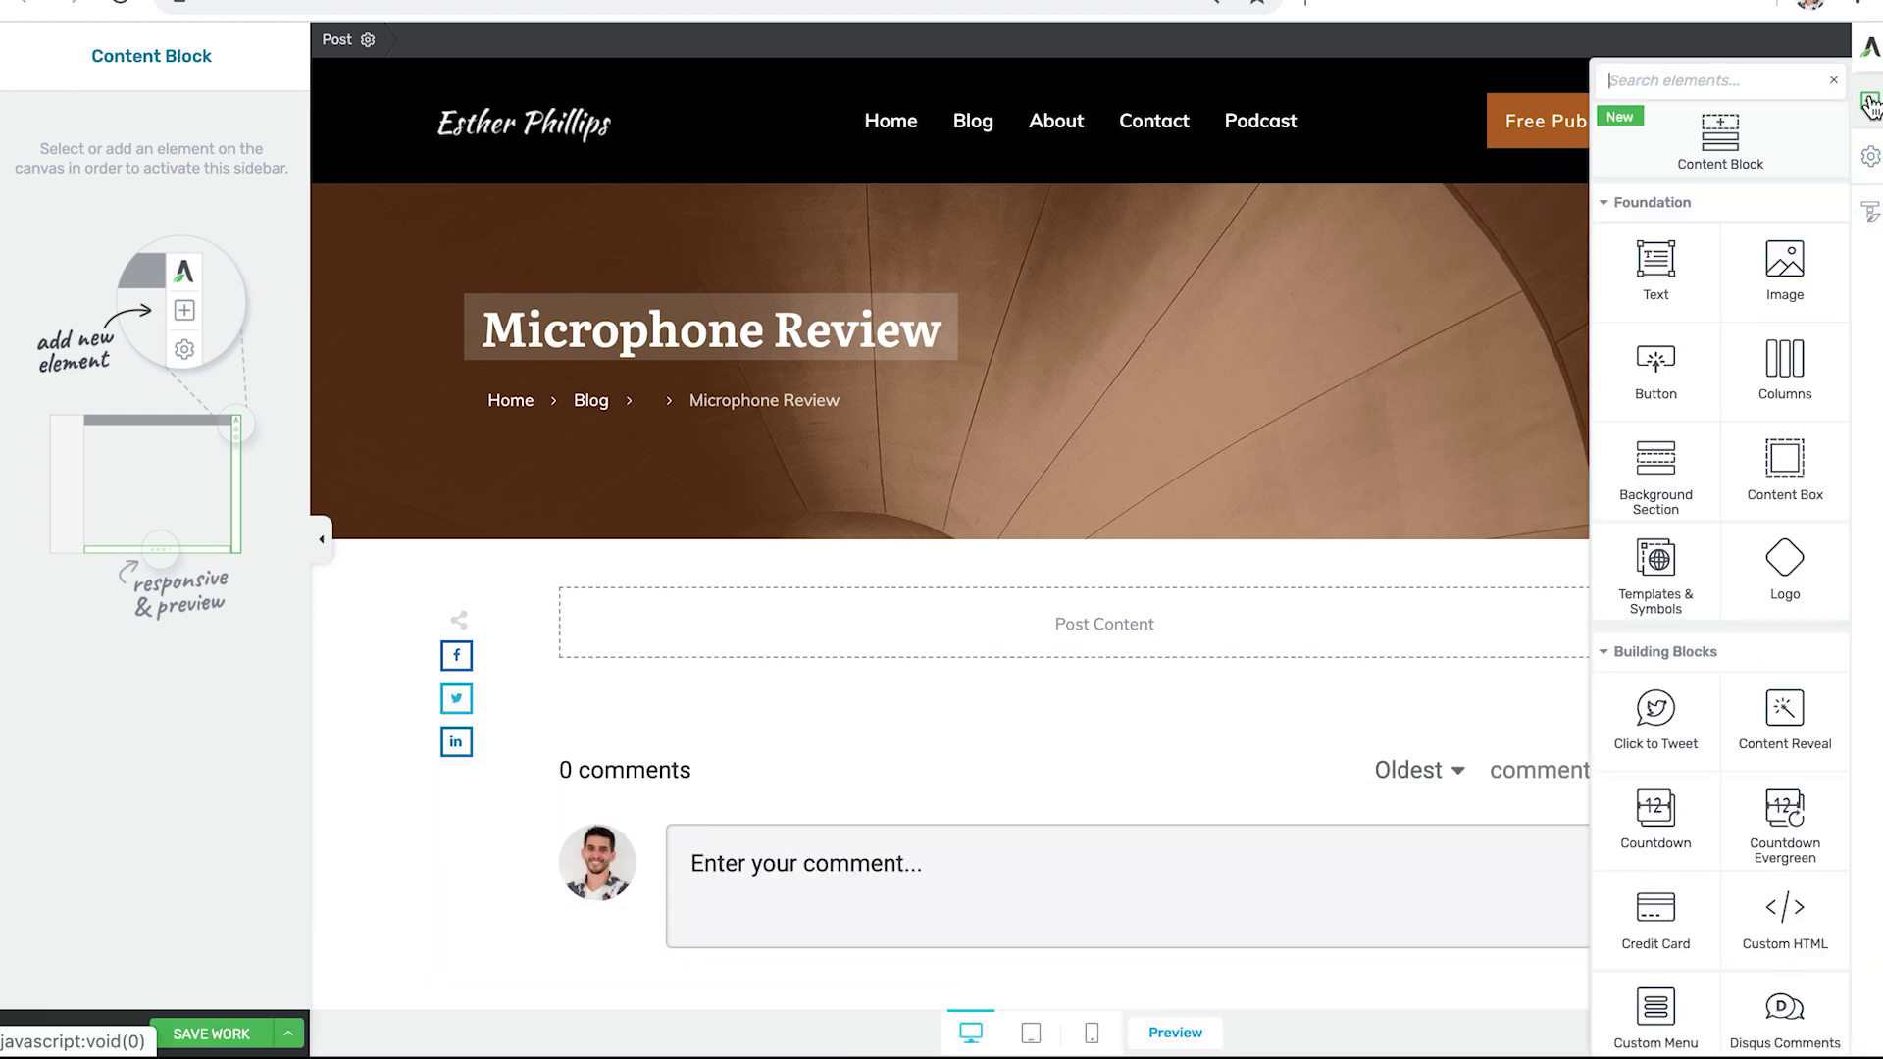
{"action": "type", "text": "co"}
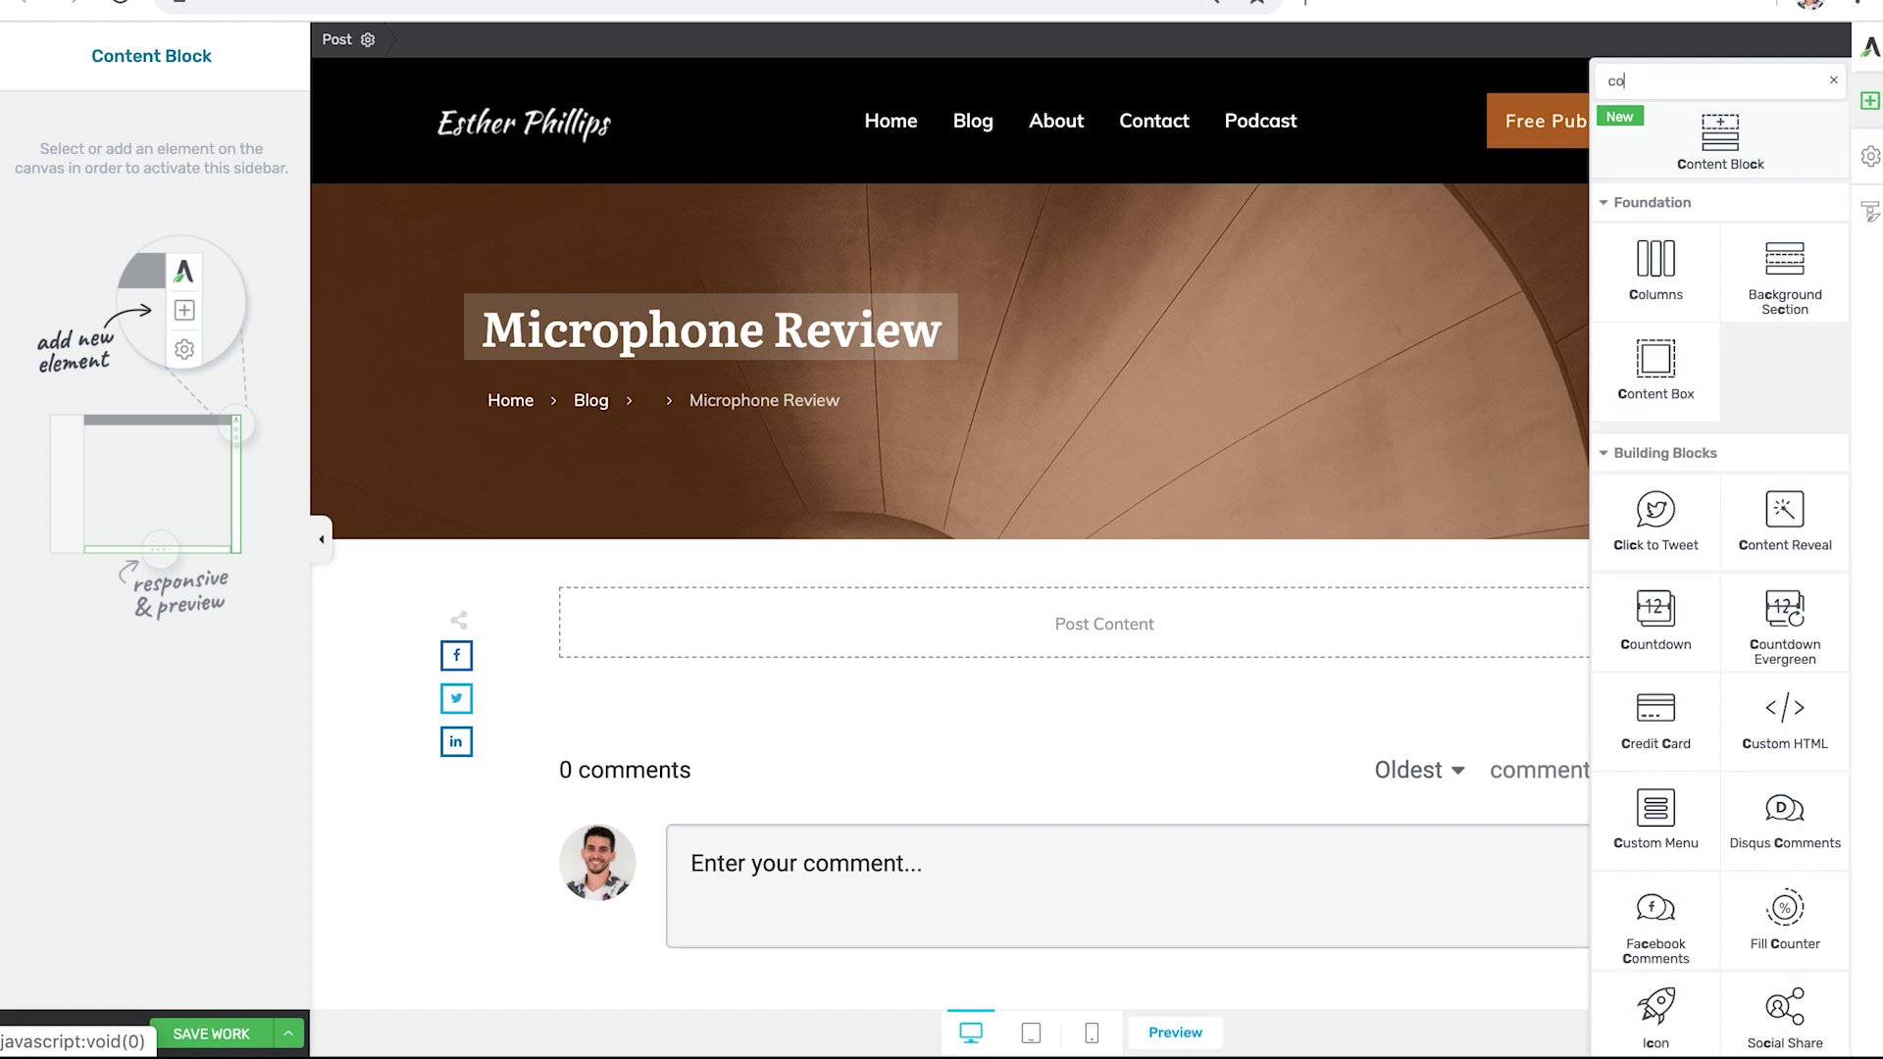
{"action": "type", "text": "ntent box"}
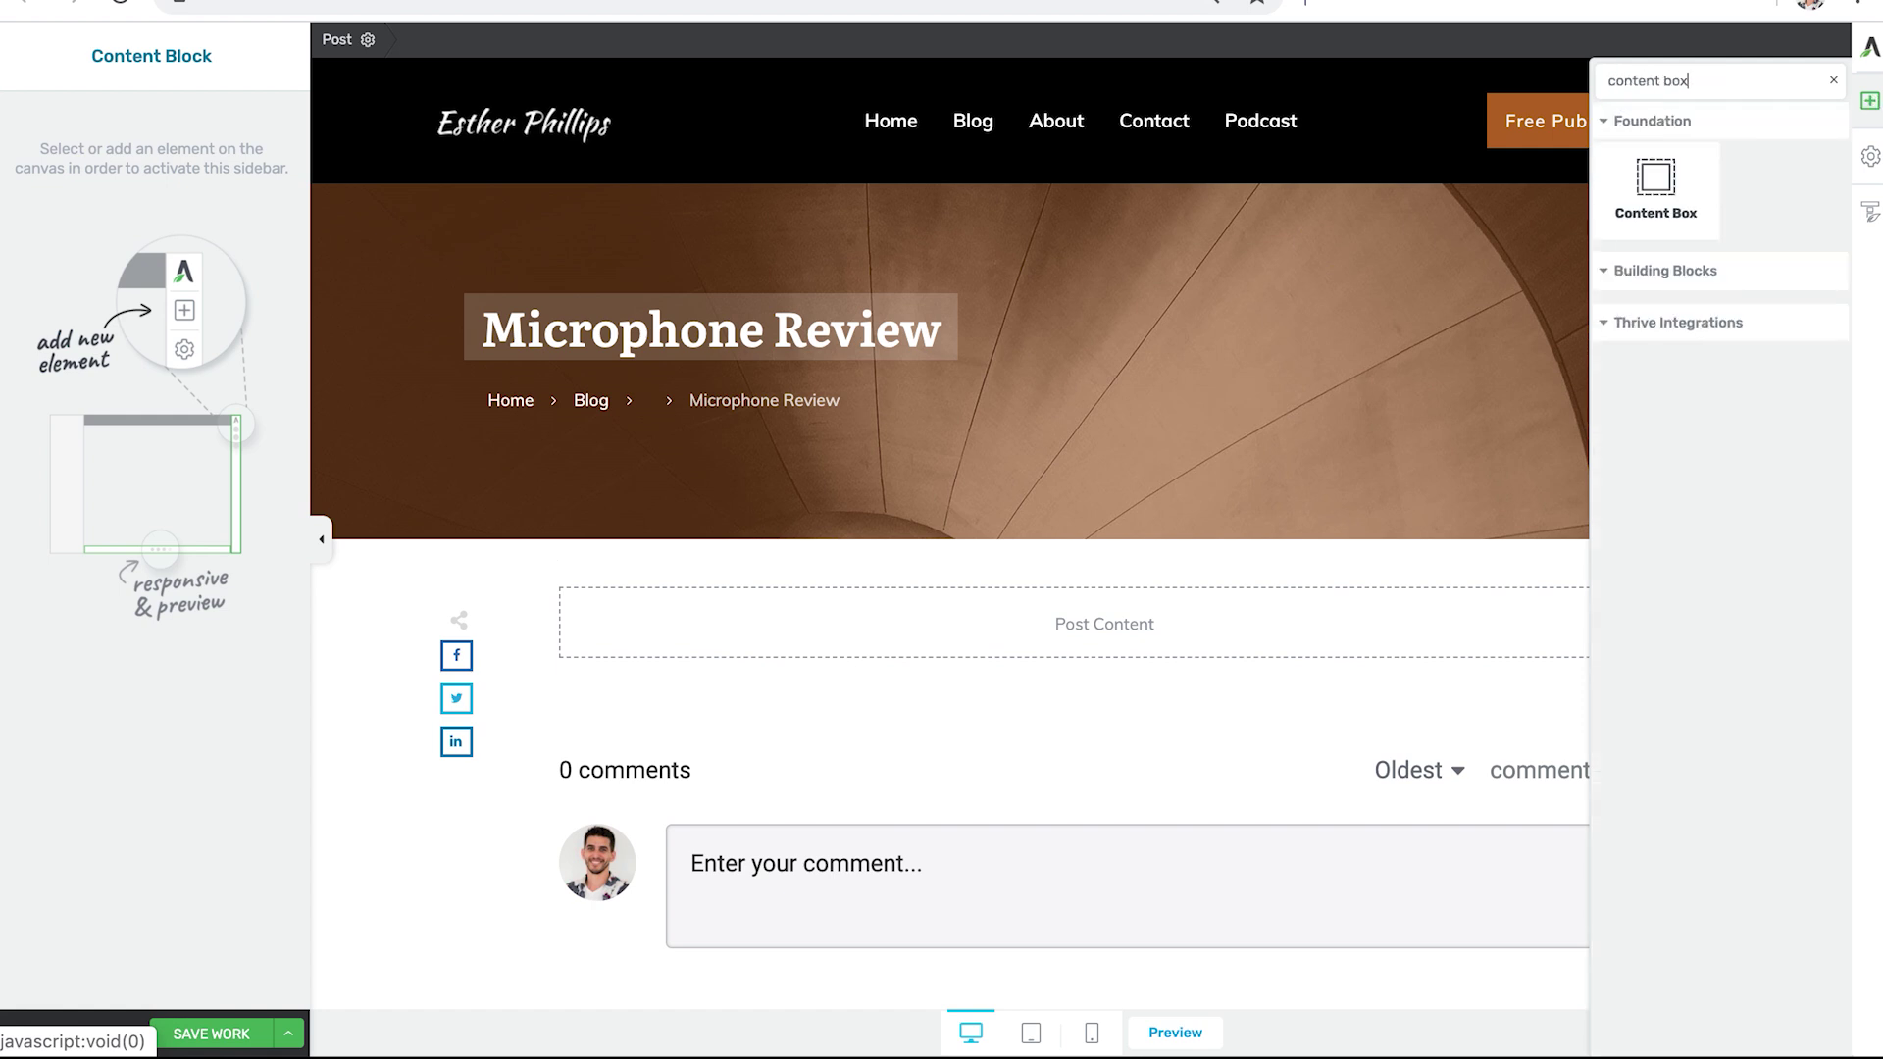
{"action": "left_click", "coordinate": [1655, 179]}
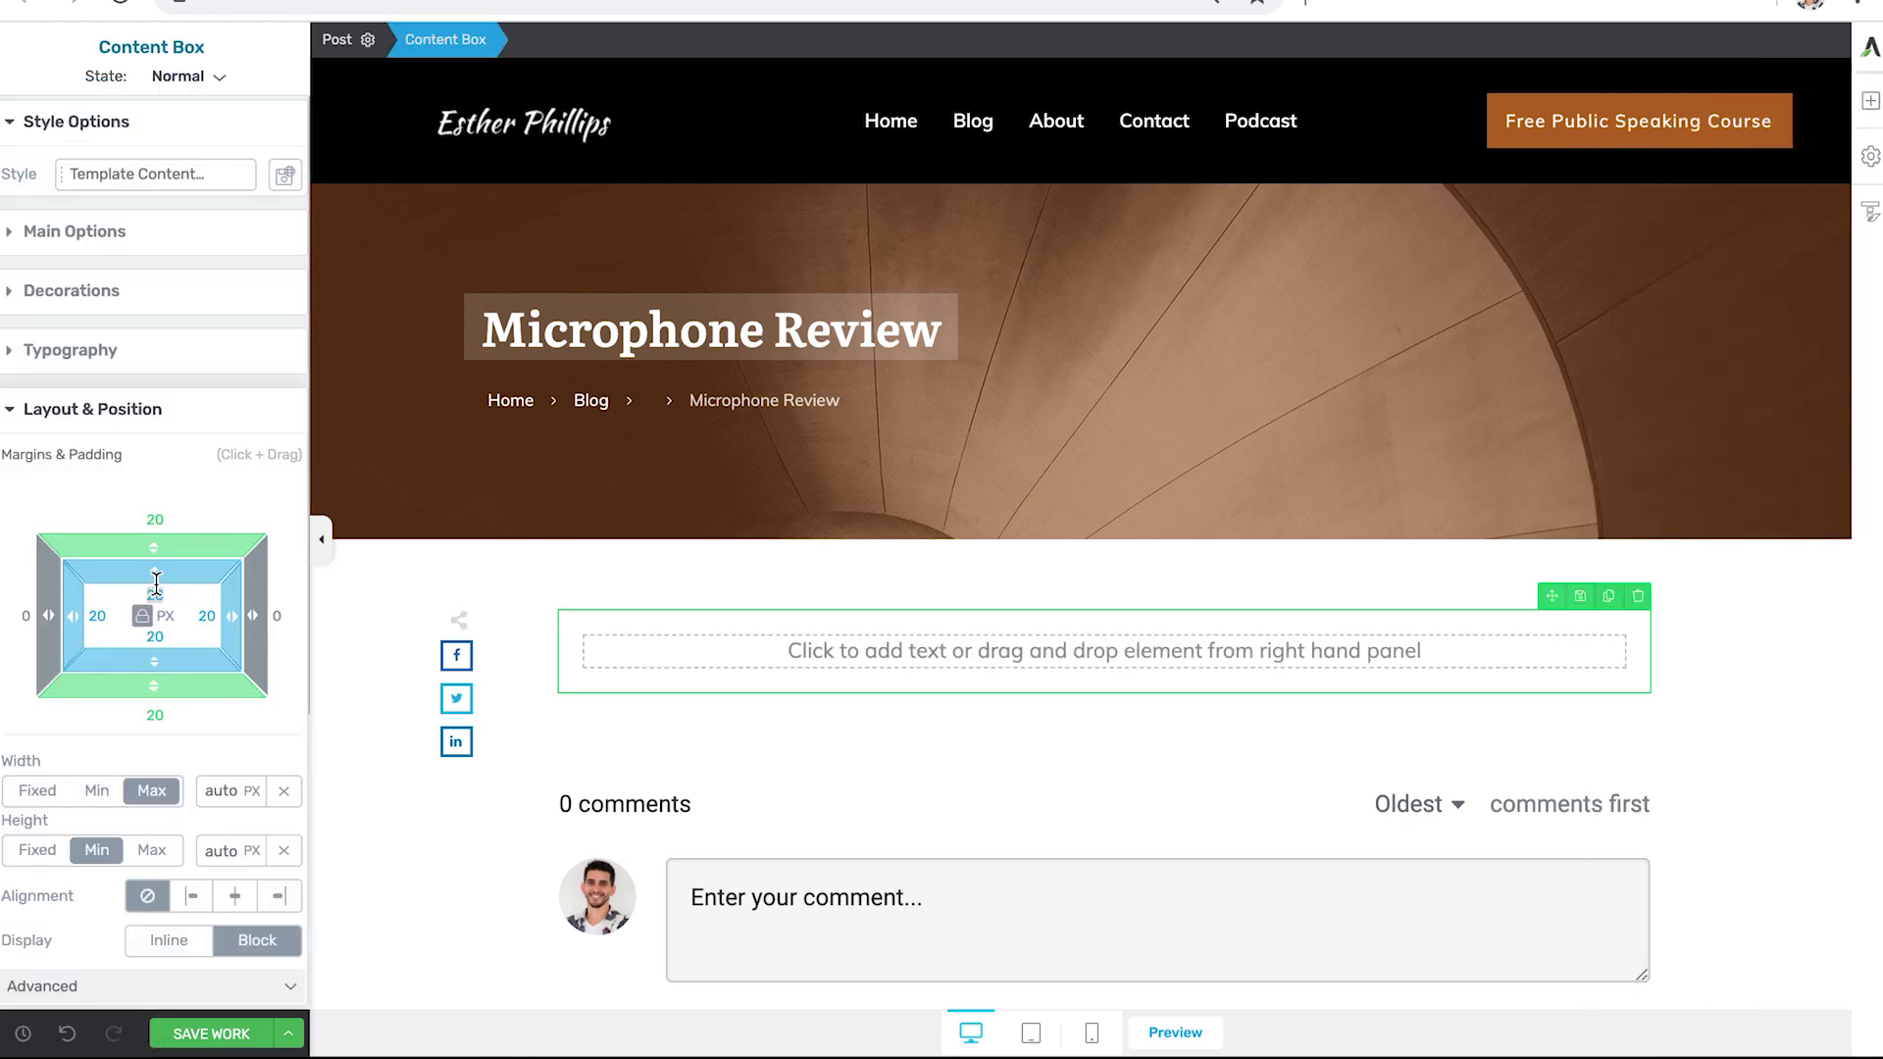
{"action": "left_click", "coordinate": [156, 582]}
{"action": "type", "text": "0"}
{"action": "key", "text": "Return"}
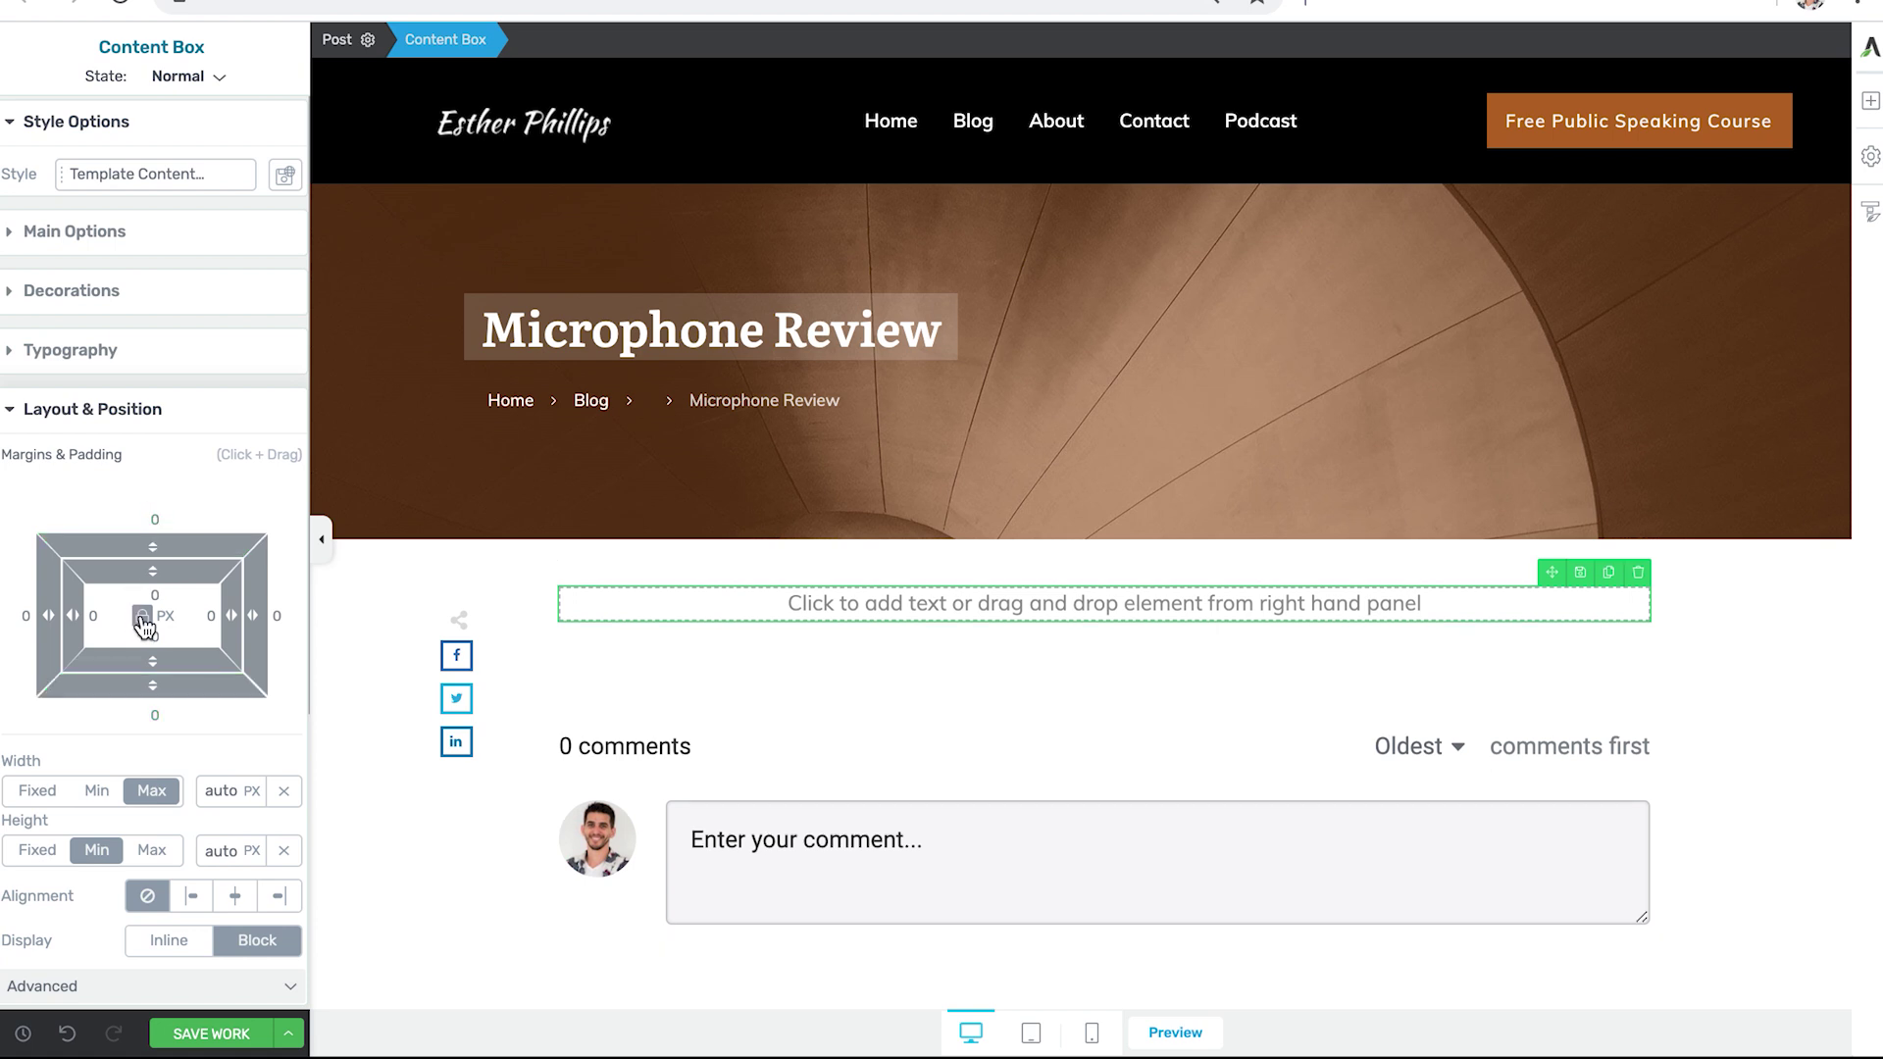
{"action": "left_click", "coordinate": [1870, 108]}
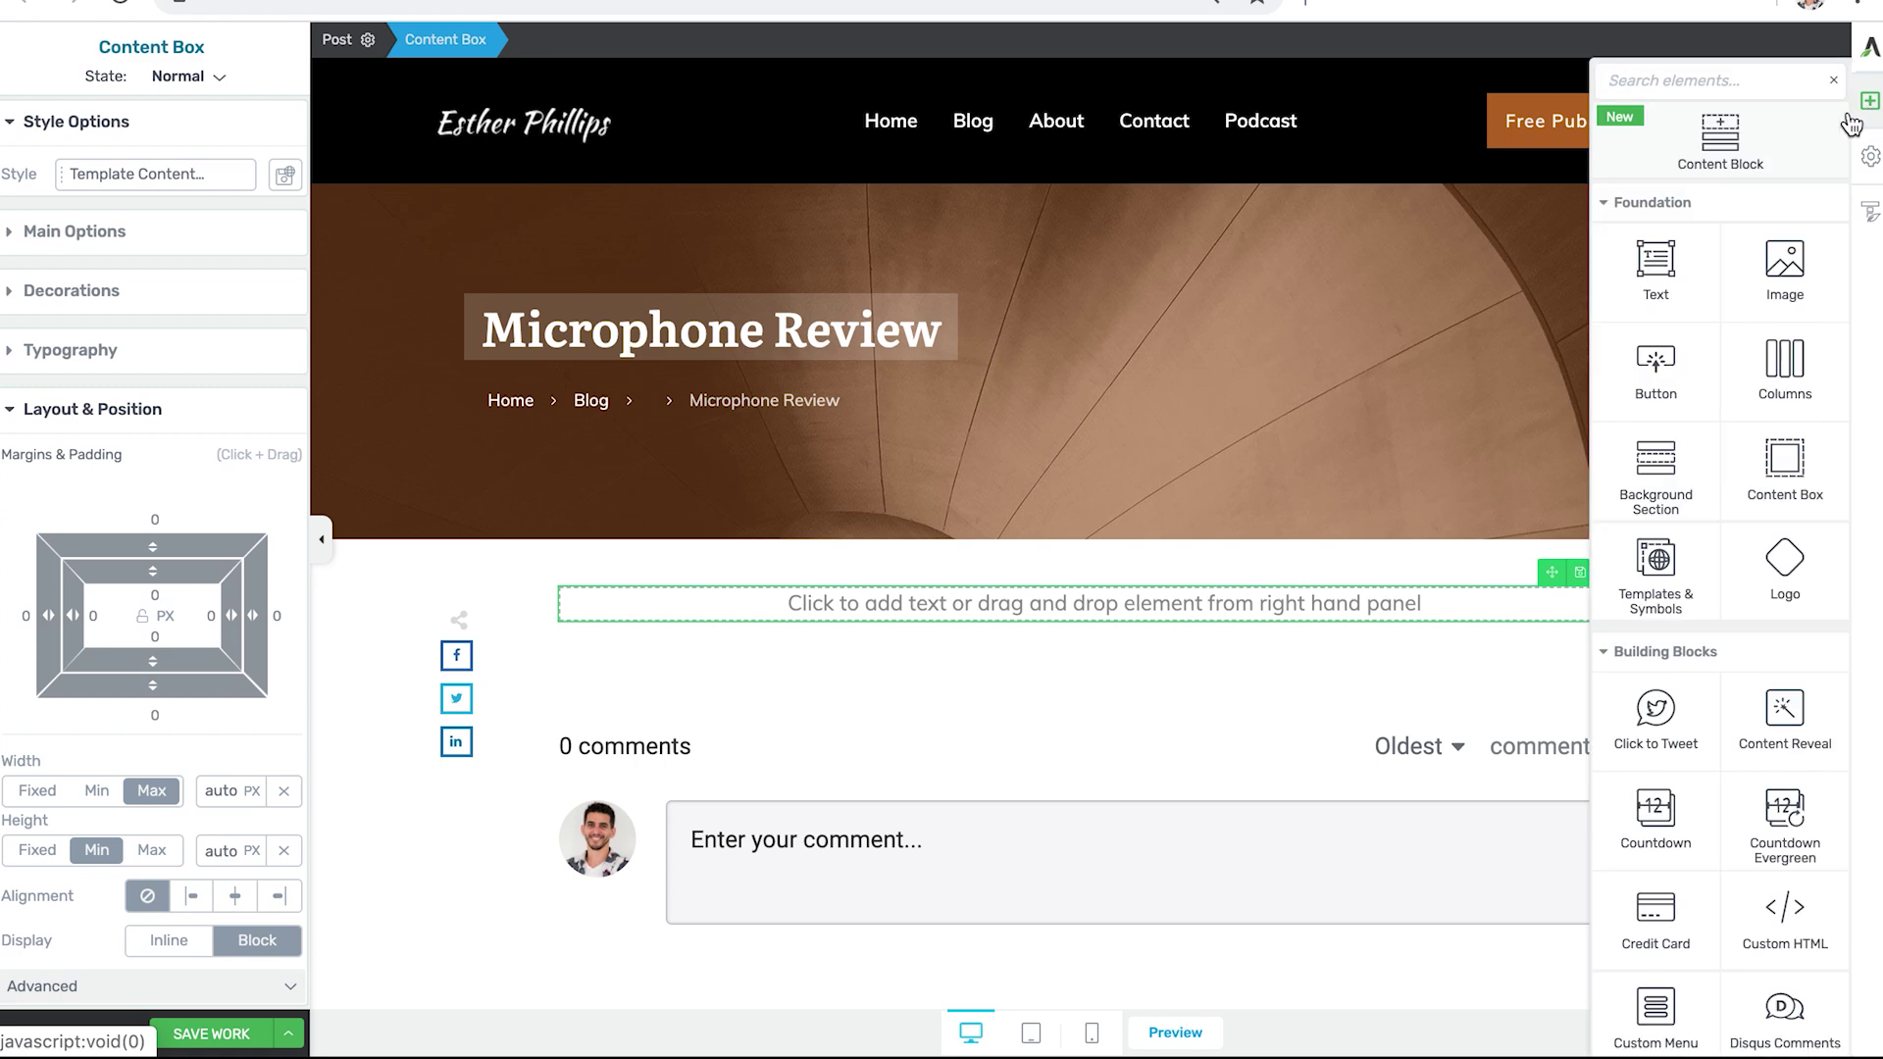
Drag a Content Block into the Content Box and choose the Product Review List block 'Our Top Rated Products'.
{"action": "left_click_drag", "start_coordinate": [1720, 135], "coordinate": [1189, 604]}
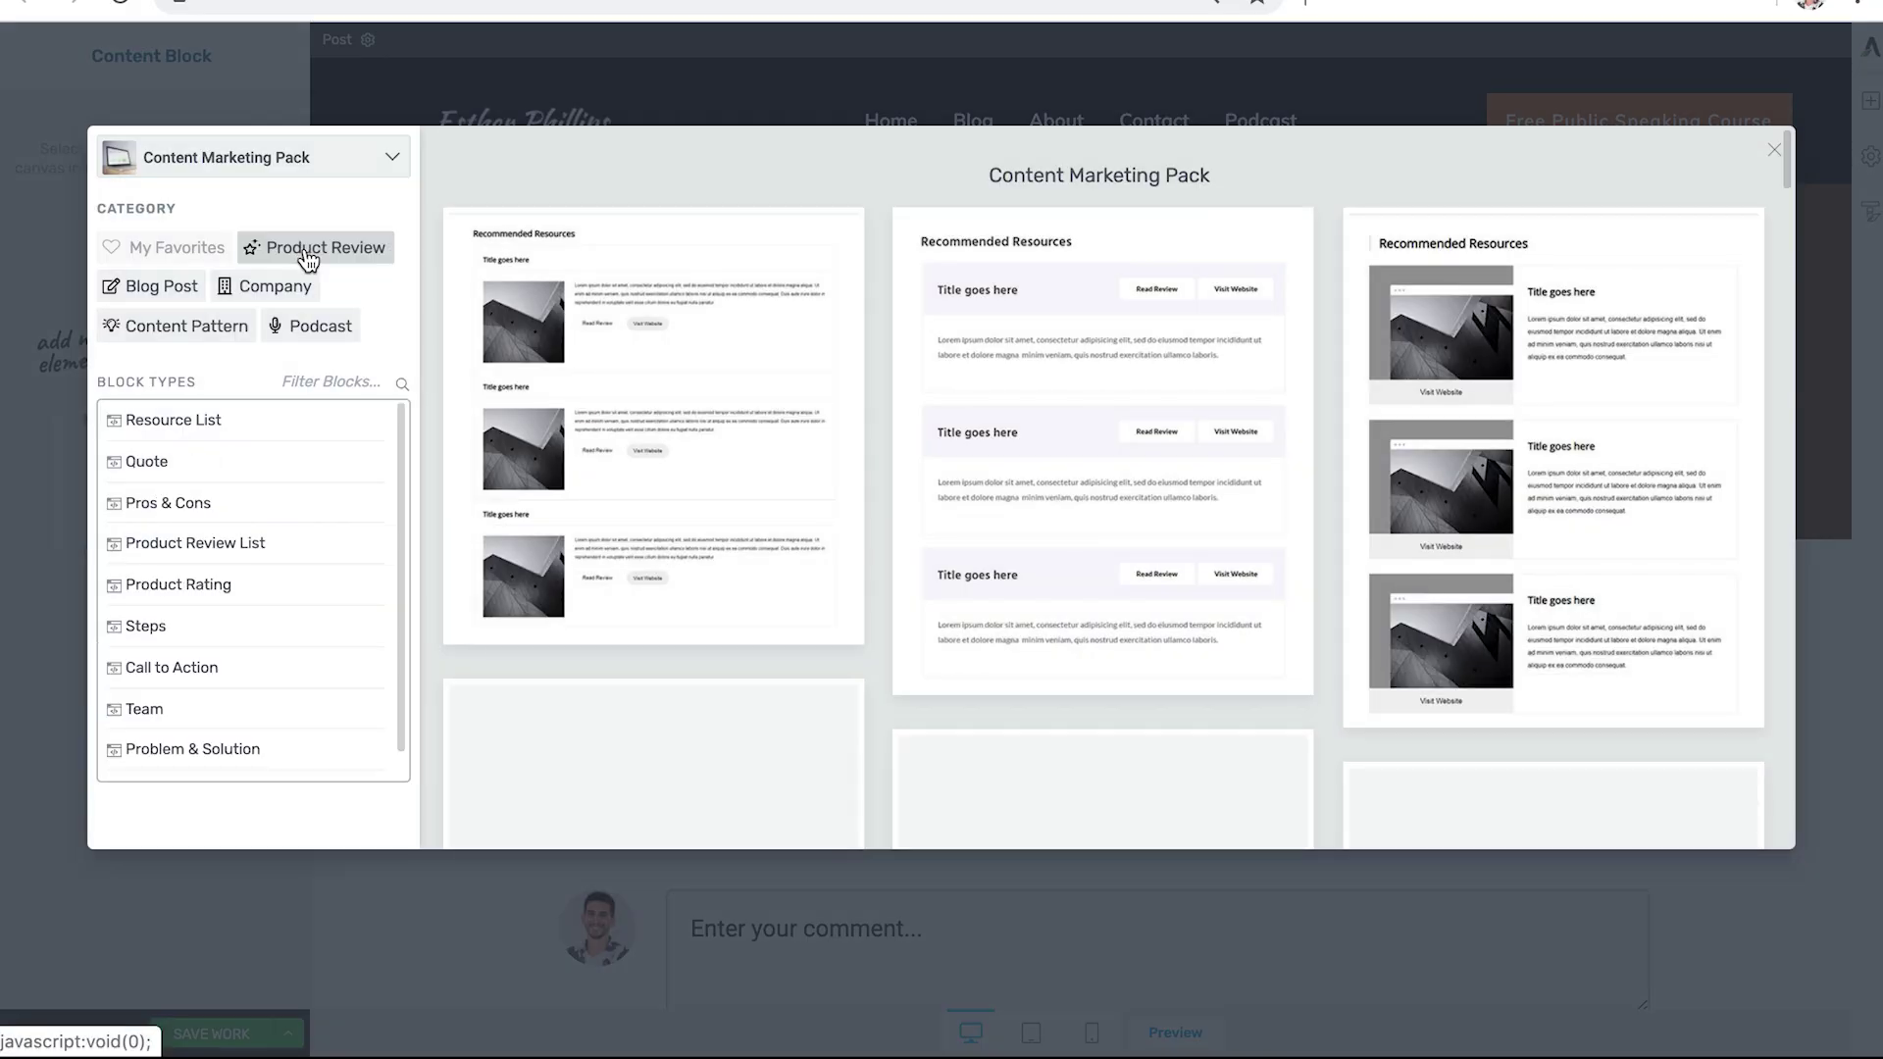
{"action": "left_click", "coordinate": [308, 257]}
{"action": "scroll", "coordinate": [966, 431], "scroll_direction": "down", "scroll_amount": 5}
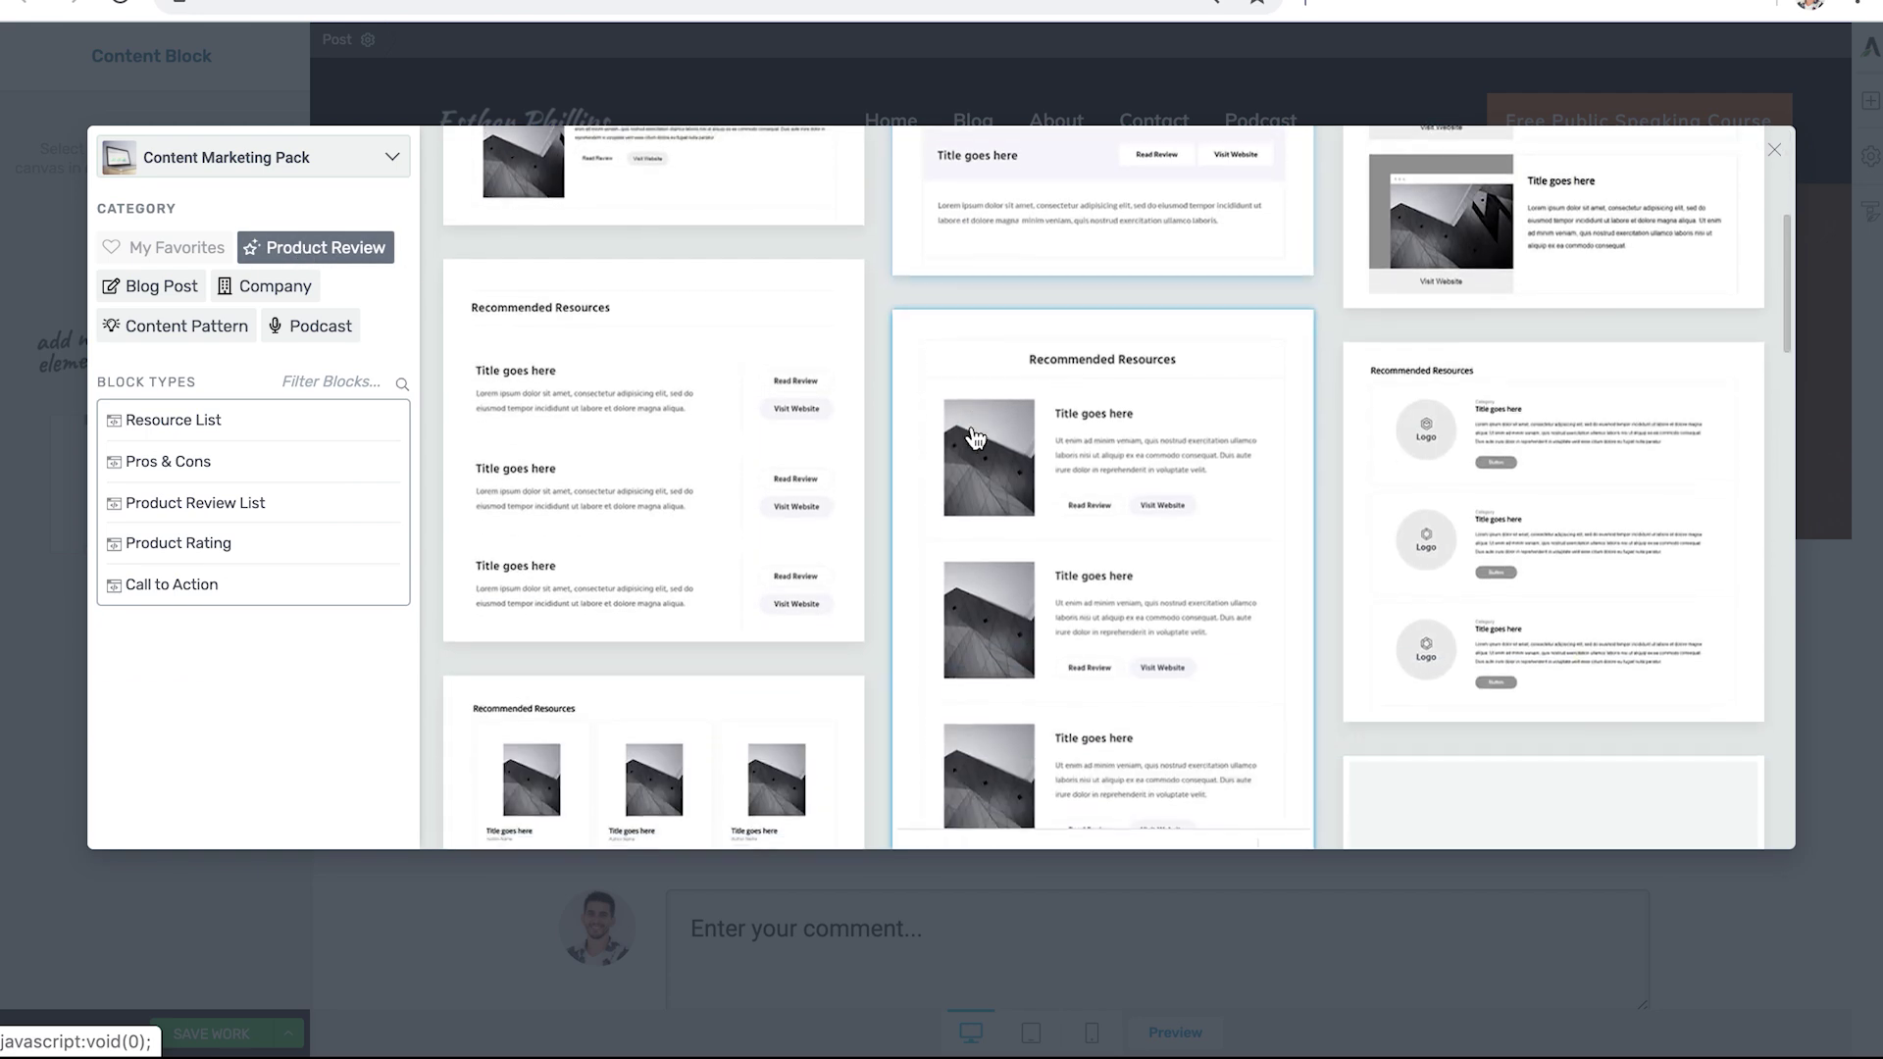
{"action": "scroll", "coordinate": [974, 438], "scroll_direction": "down", "scroll_amount": 15}
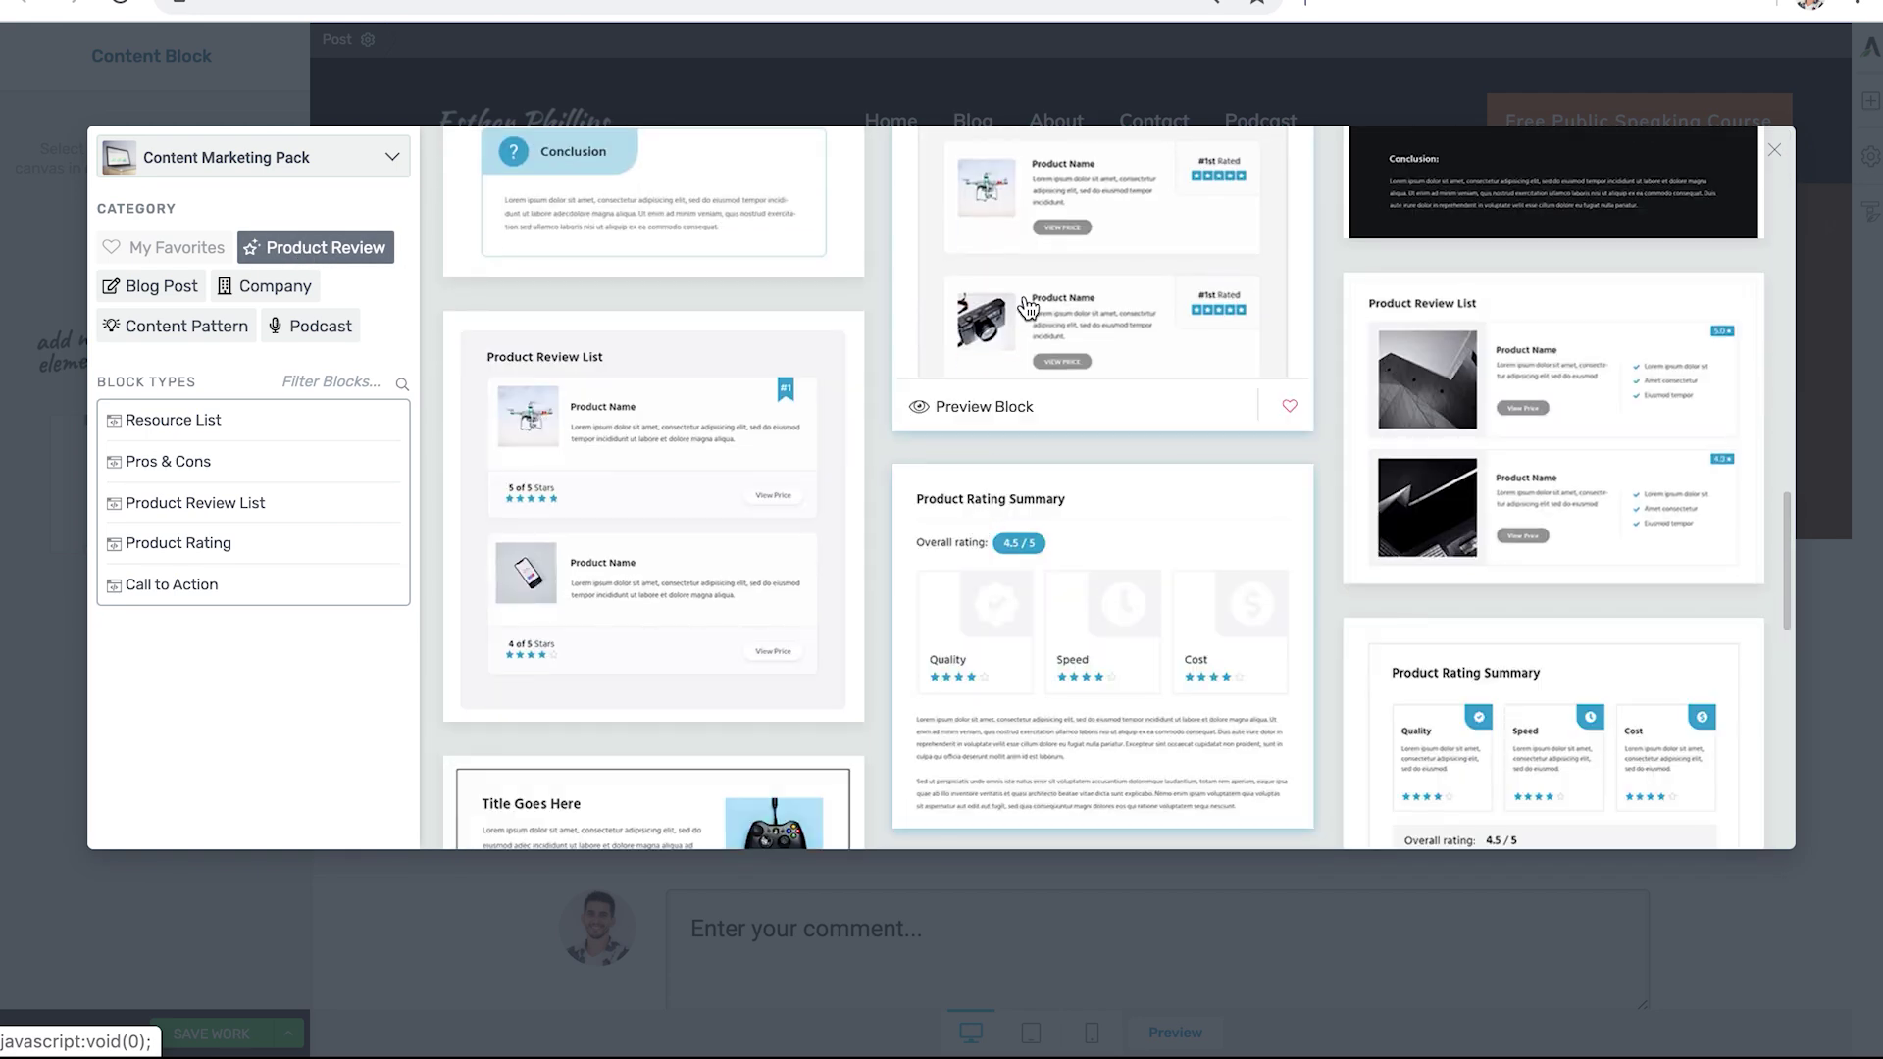
{"action": "left_click", "coordinate": [1026, 308]}
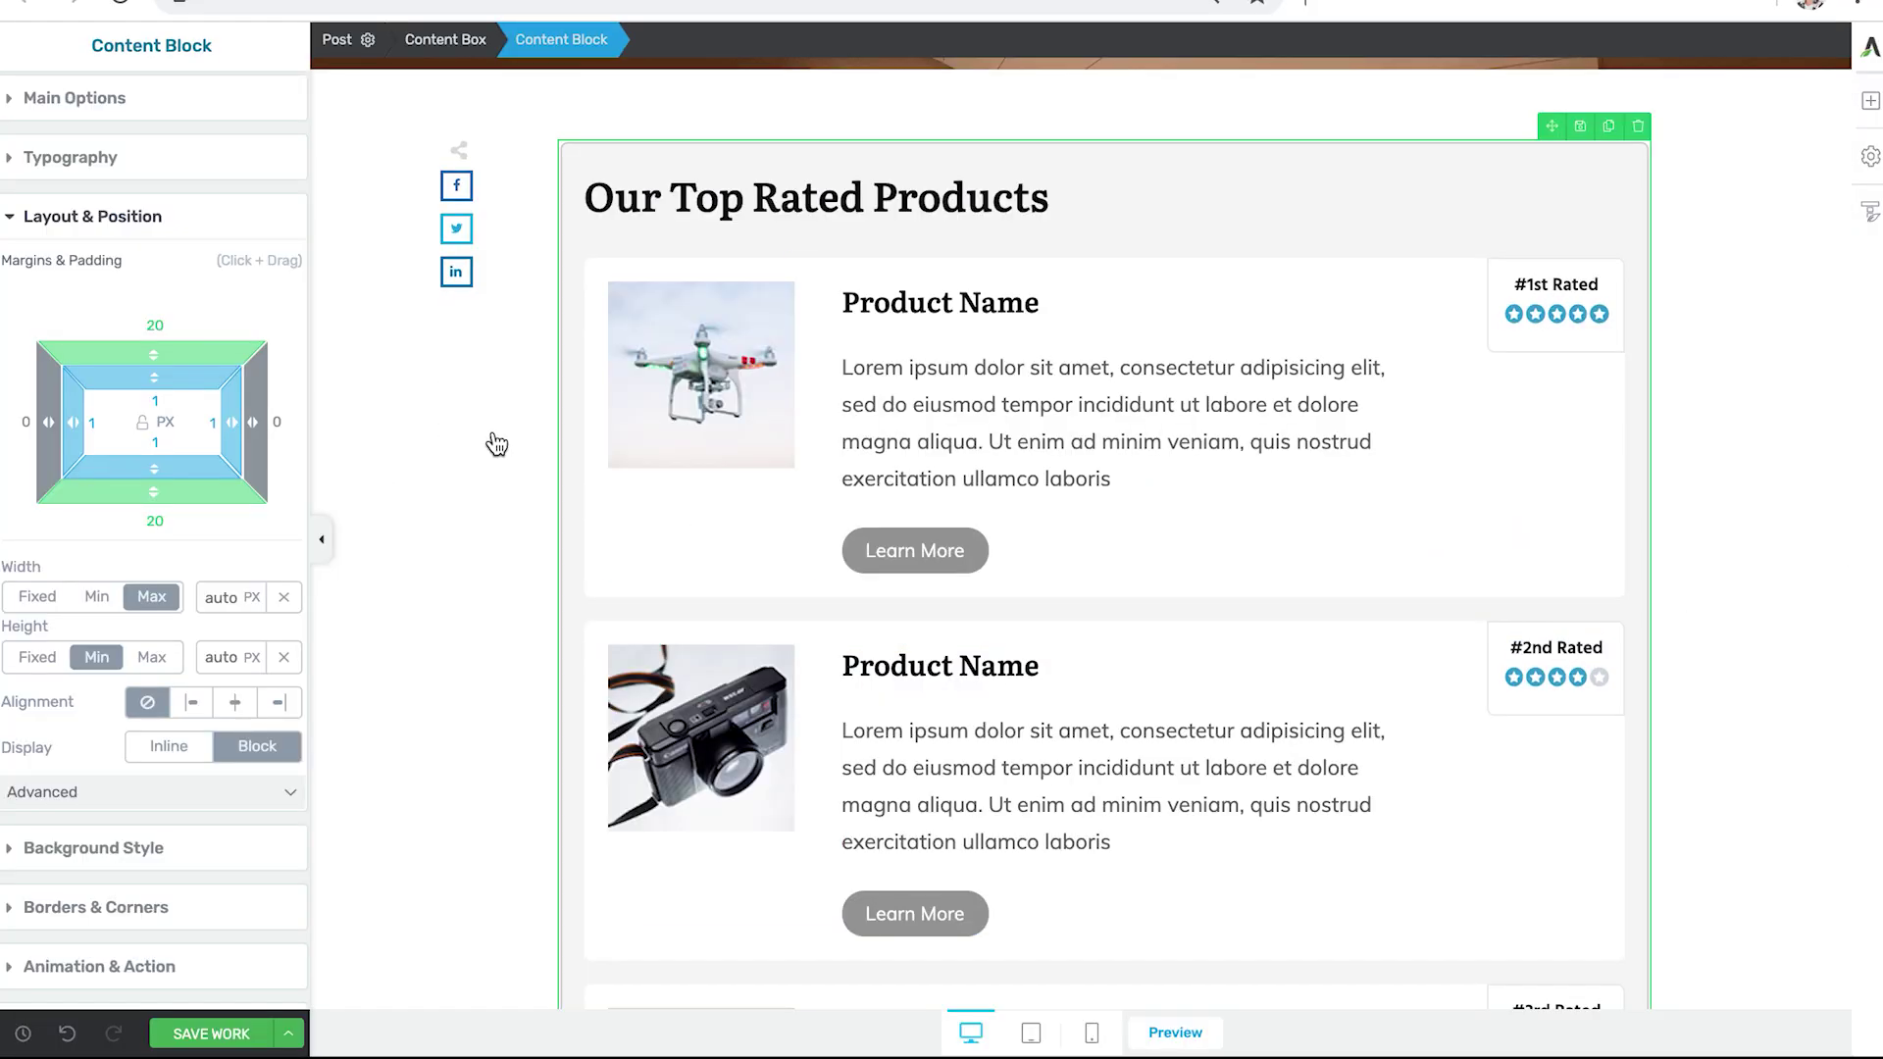
{"action": "scroll", "coordinate": [510, 461], "scroll_direction": "up", "scroll_amount": 5}
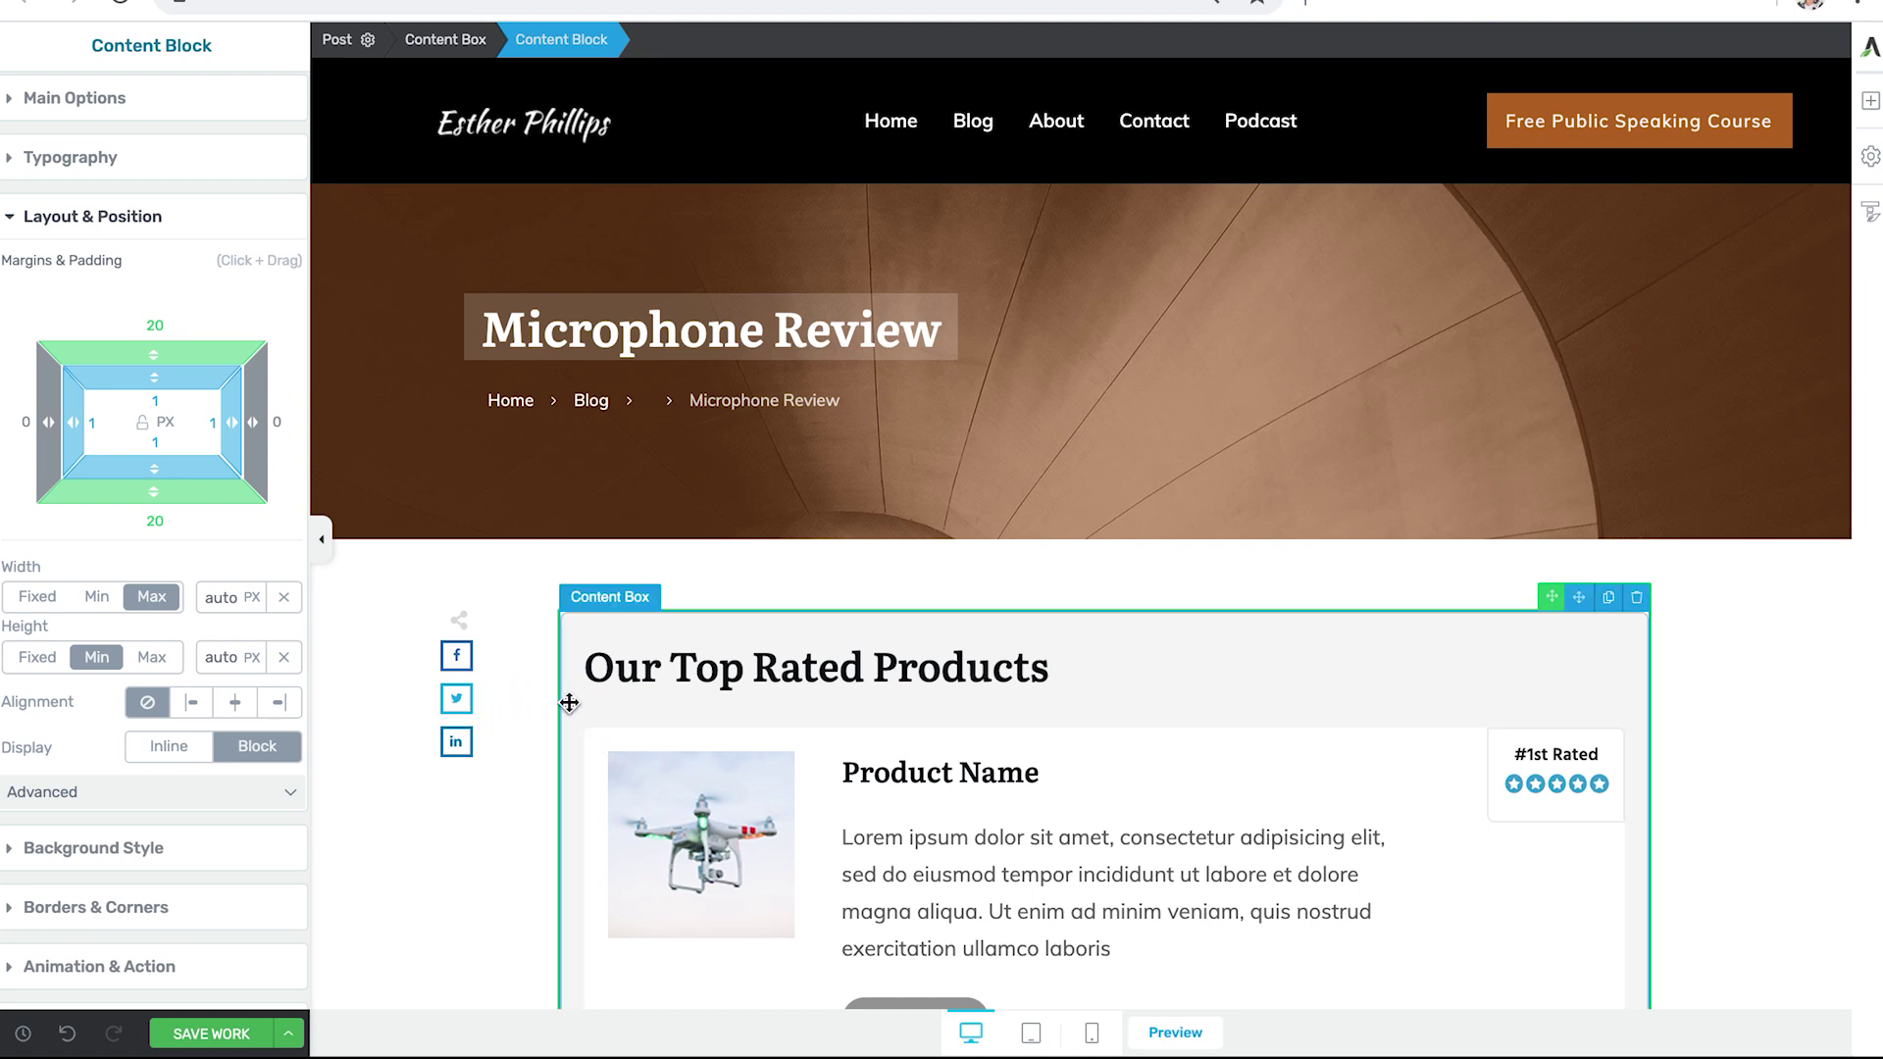
Apply the saved orange #ff8200 as the Product Review List accent colour, then check the stars.
{"action": "left_click", "coordinate": [71, 109]}
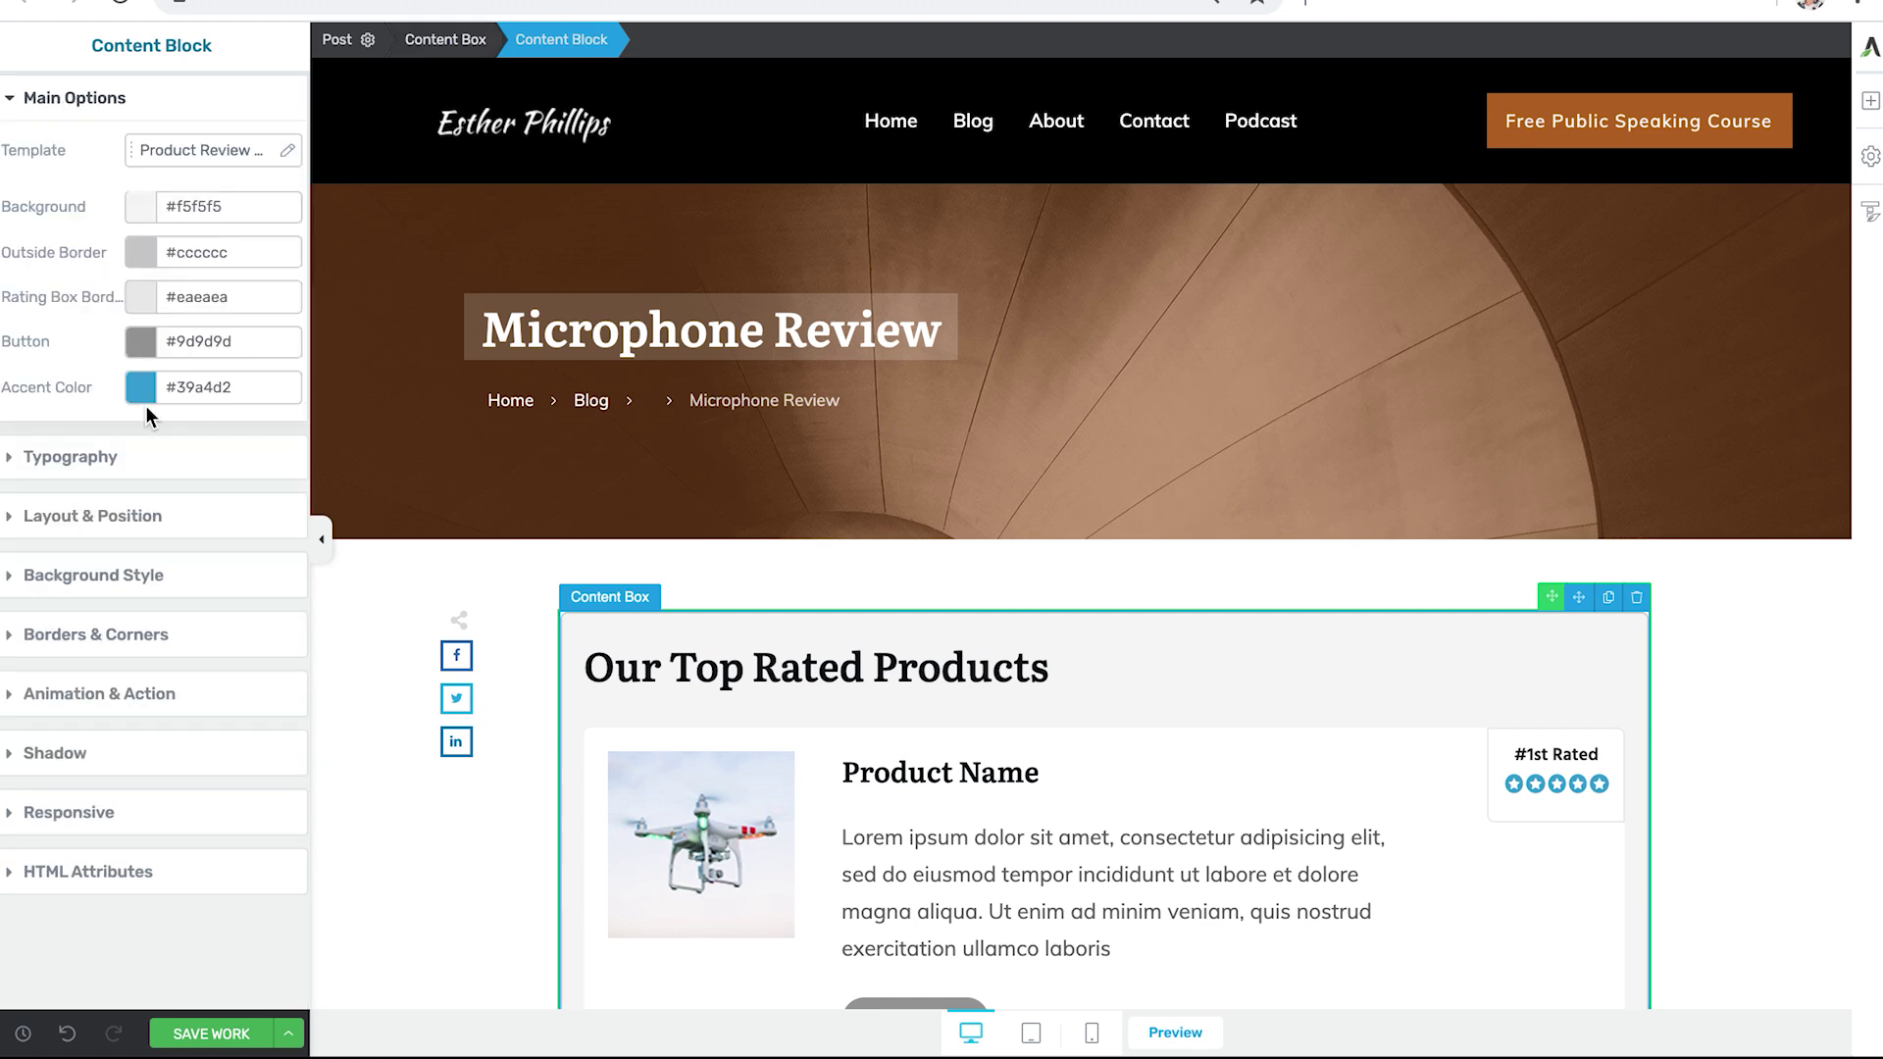
{"action": "left_click", "coordinate": [140, 387]}
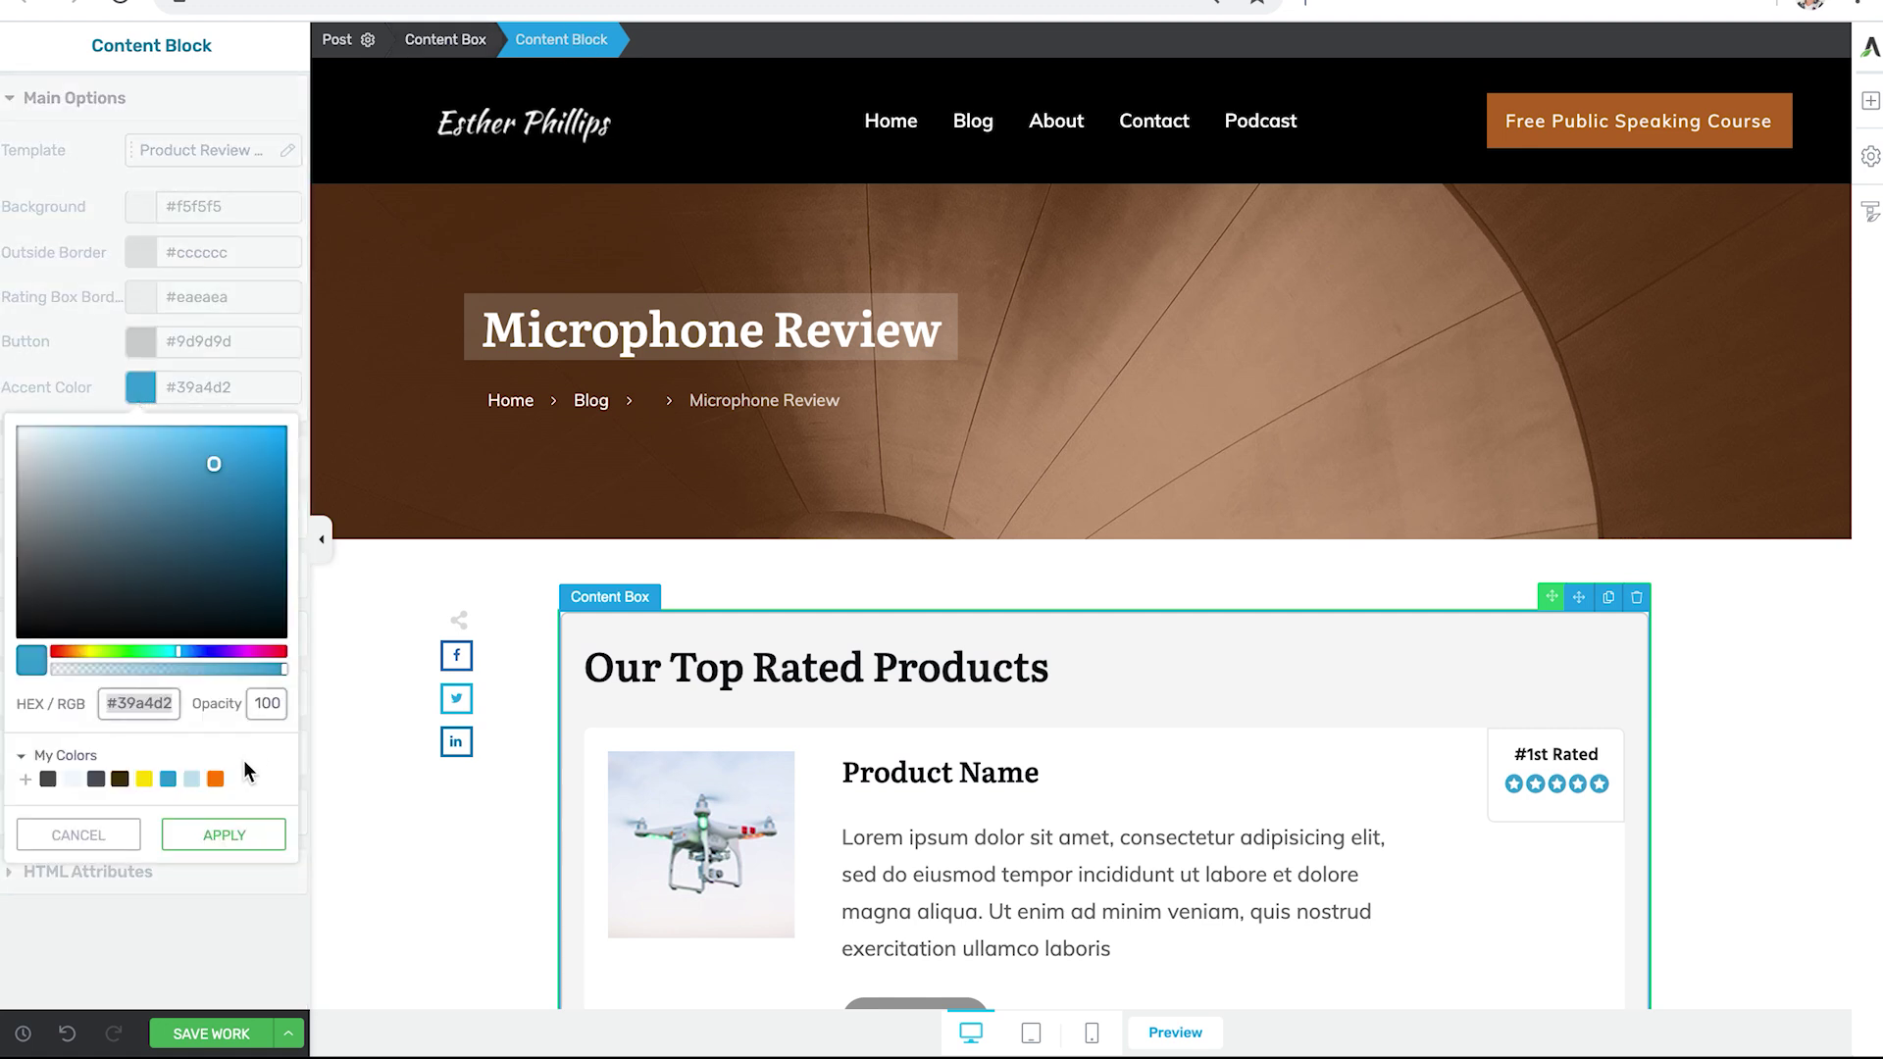
{"action": "left_click", "coordinate": [214, 780]}
{"action": "left_click", "coordinate": [239, 839]}
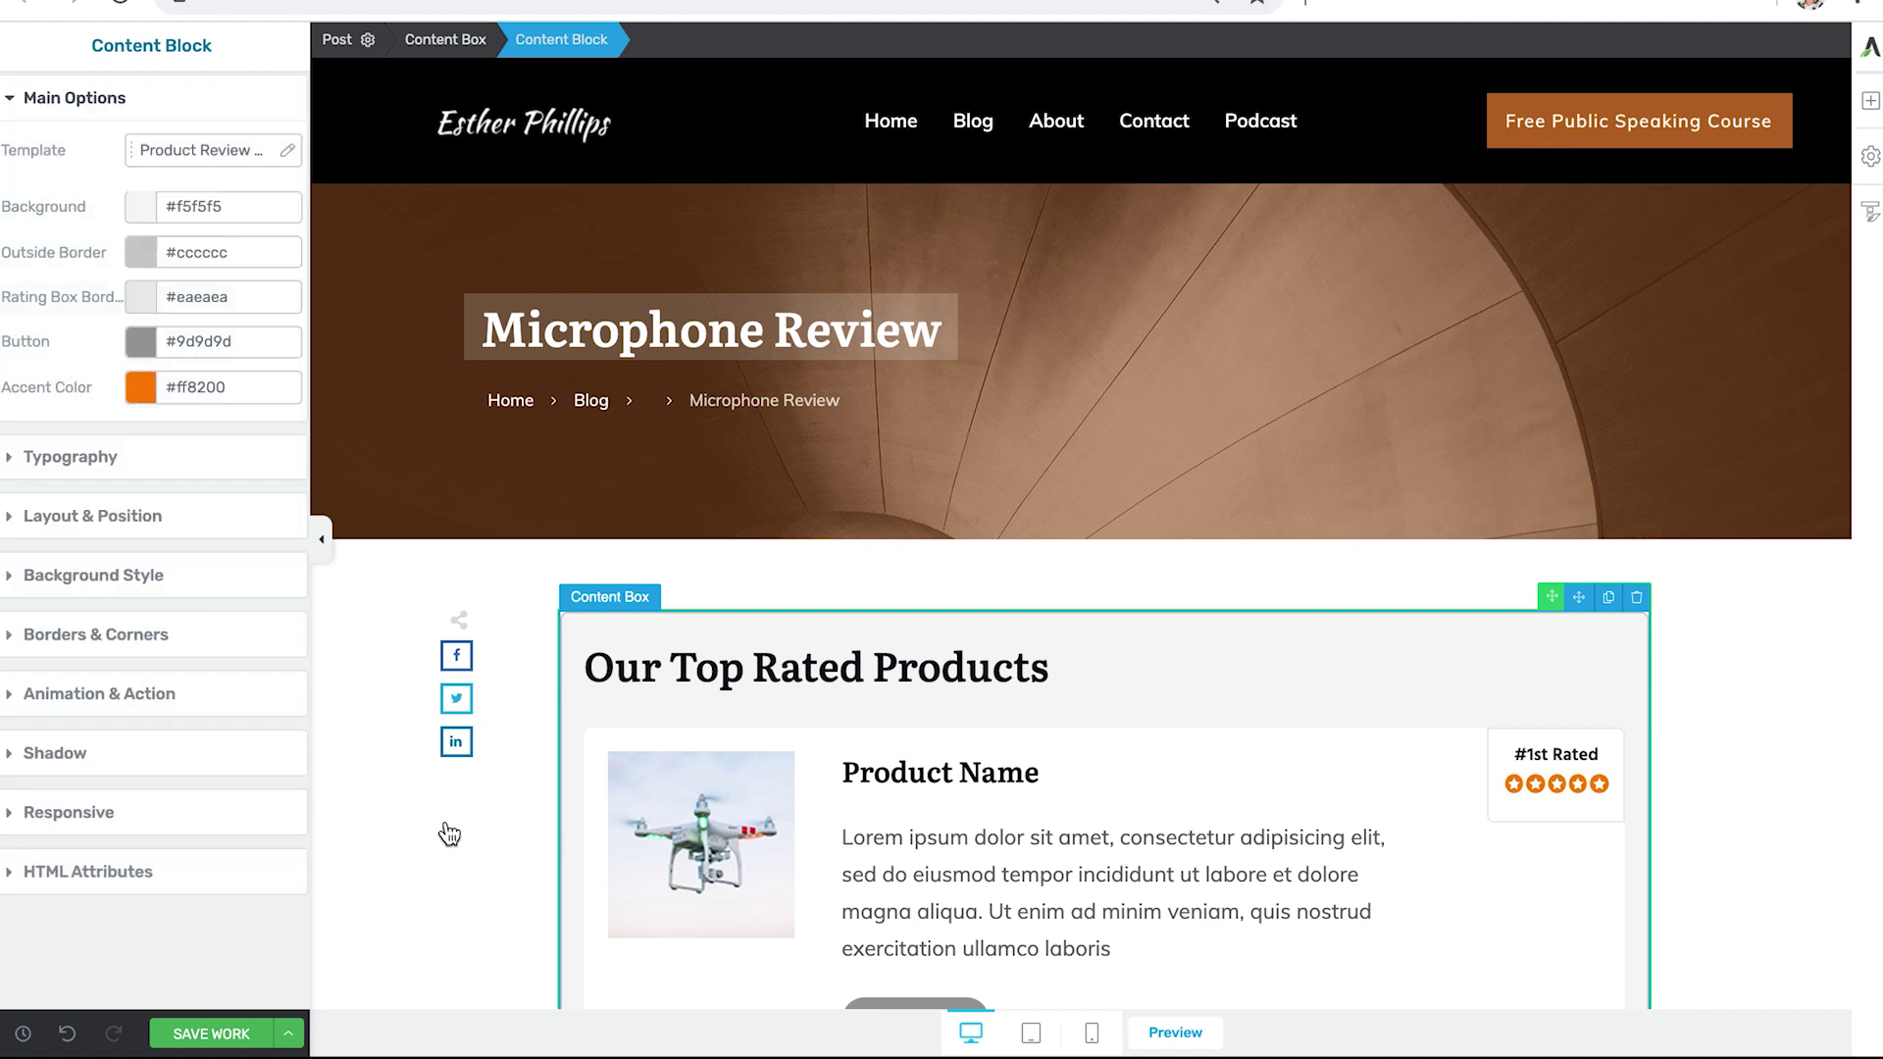
{"action": "scroll", "coordinate": [456, 843], "scroll_direction": "down", "scroll_amount": 4}
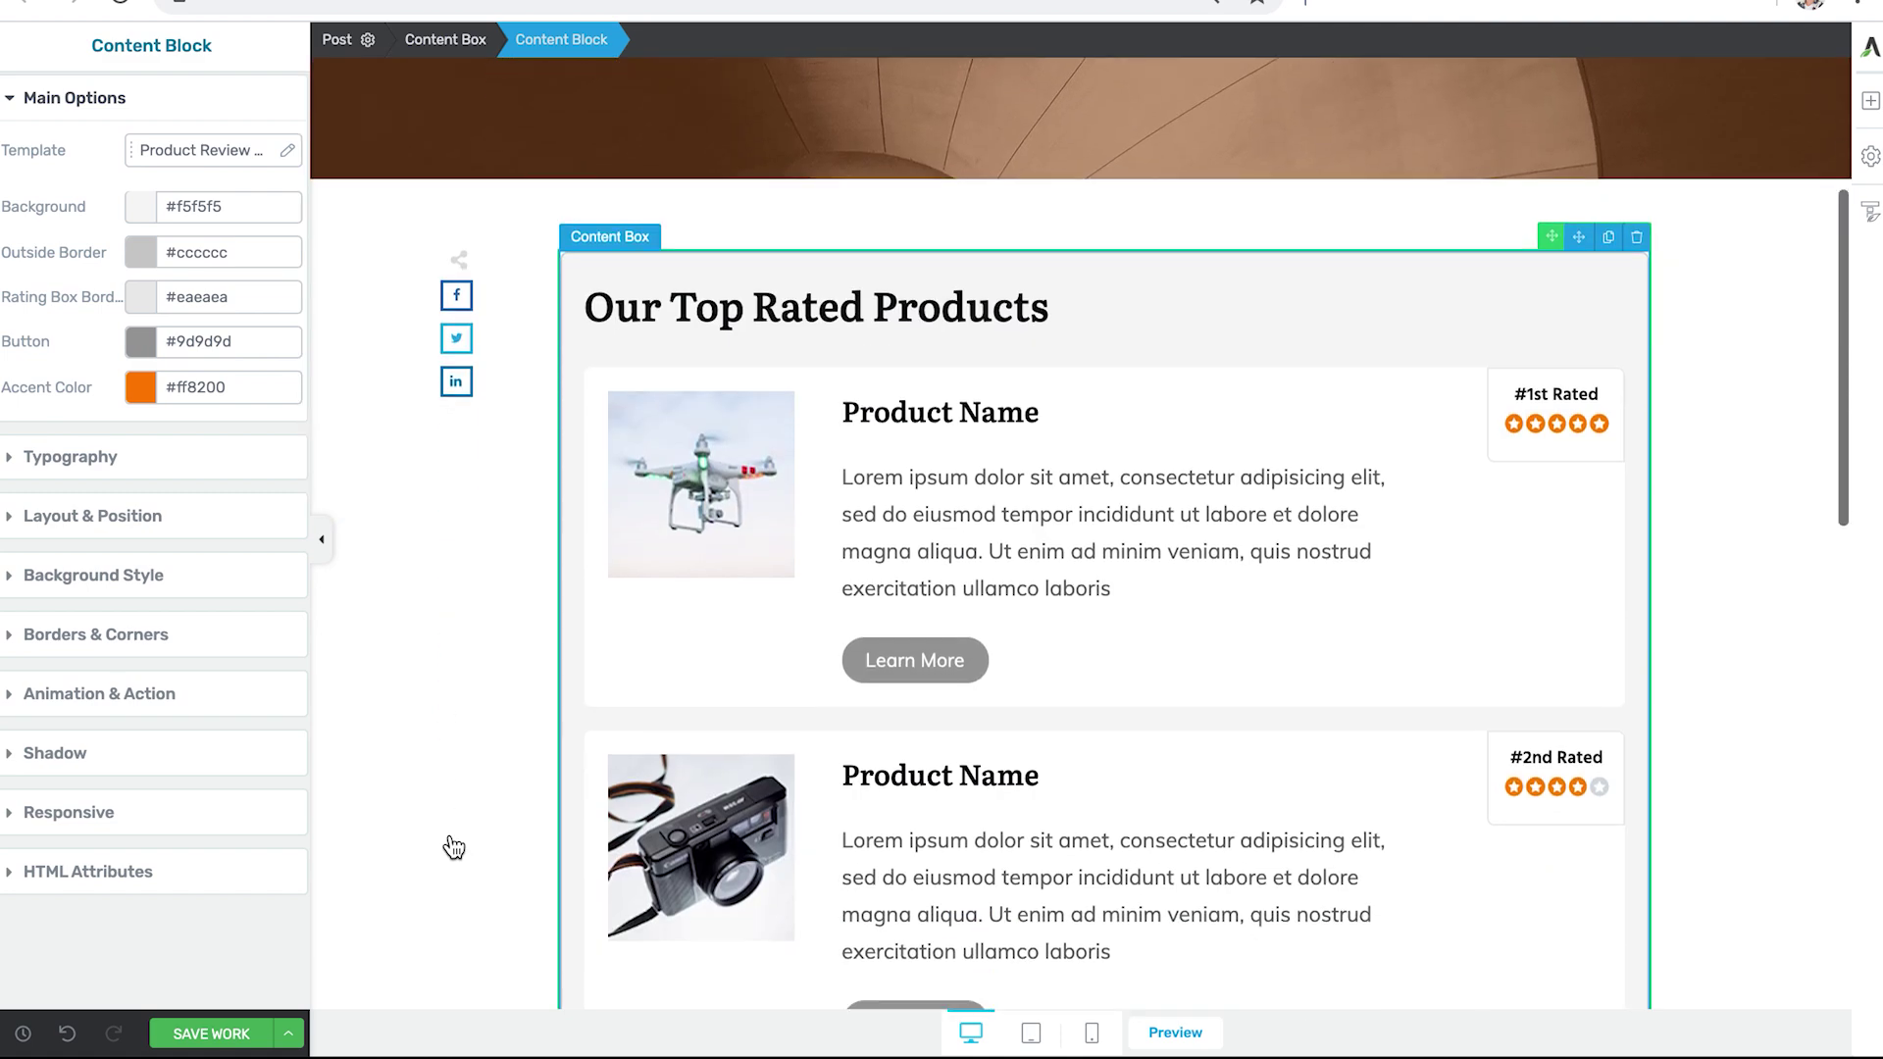
{"action": "scroll", "coordinate": [1667, 549], "scroll_direction": "down", "scroll_amount": 3}
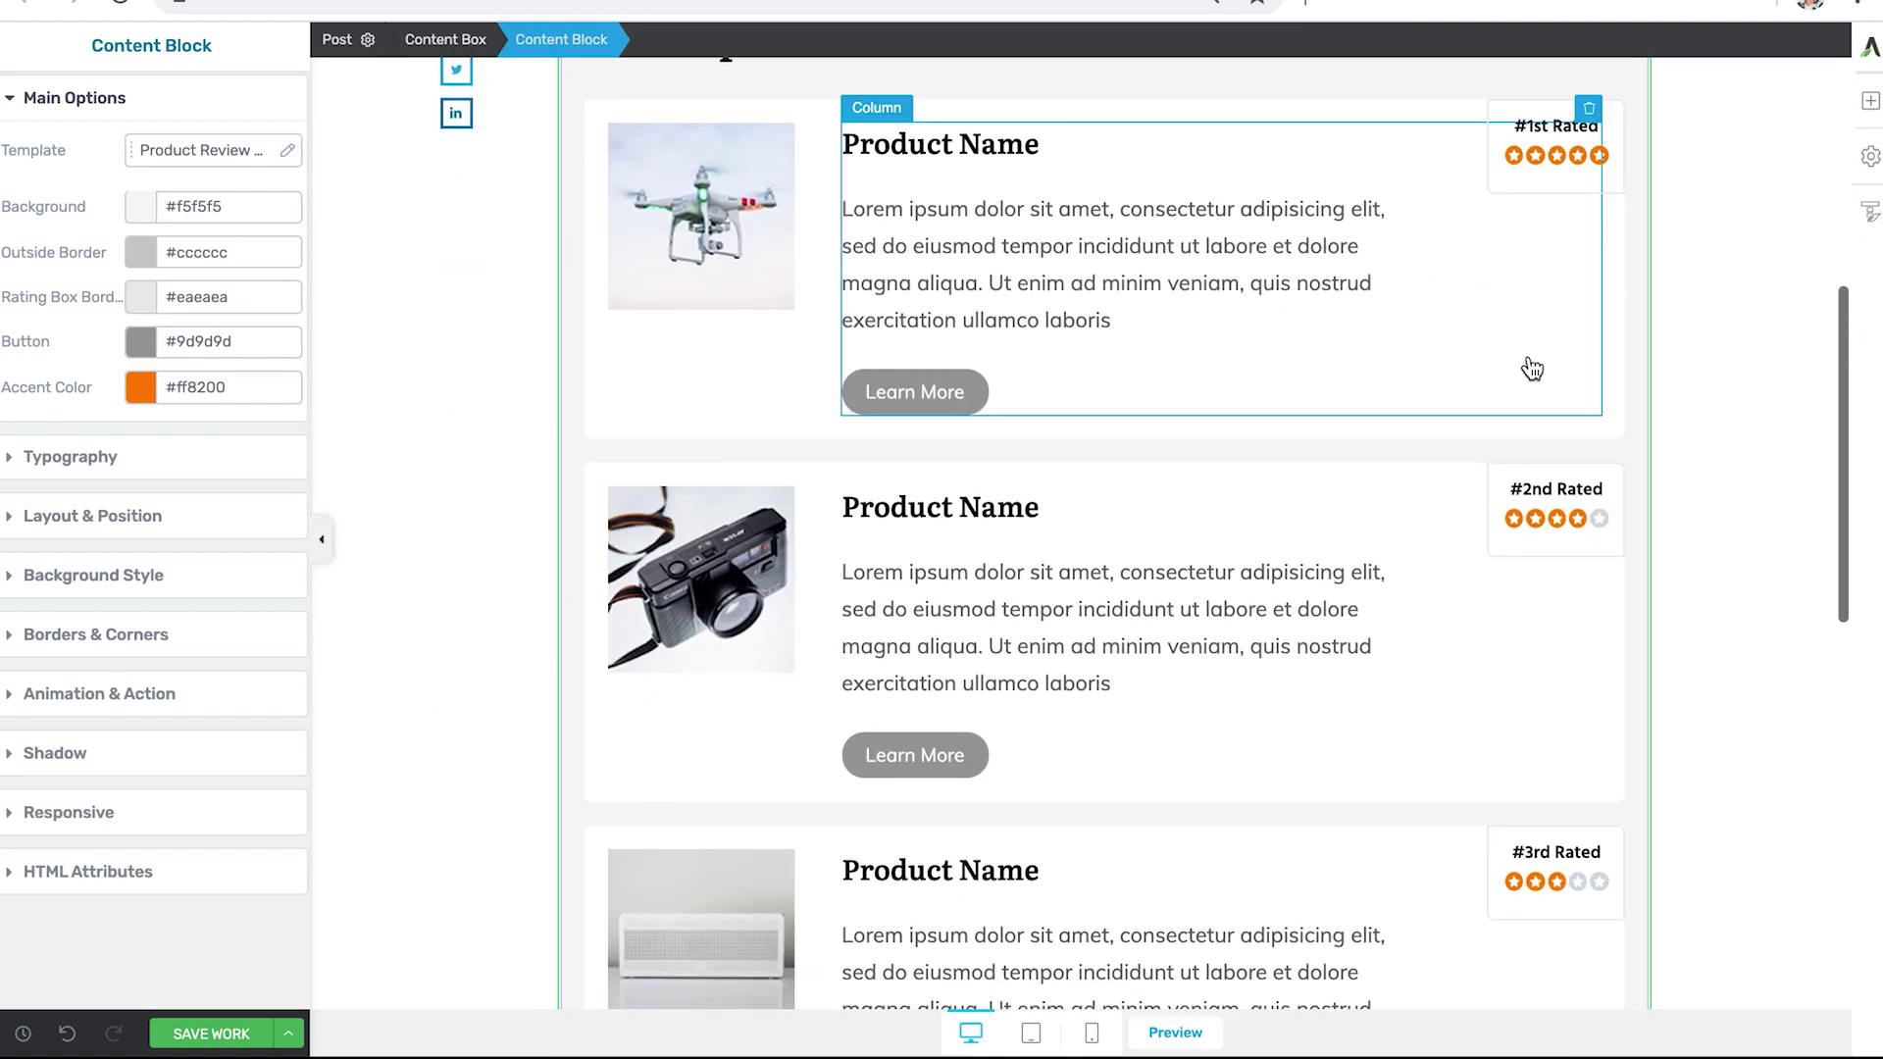
{"action": "scroll", "coordinate": [1559, 686], "scroll_direction": "down", "scroll_amount": 2}
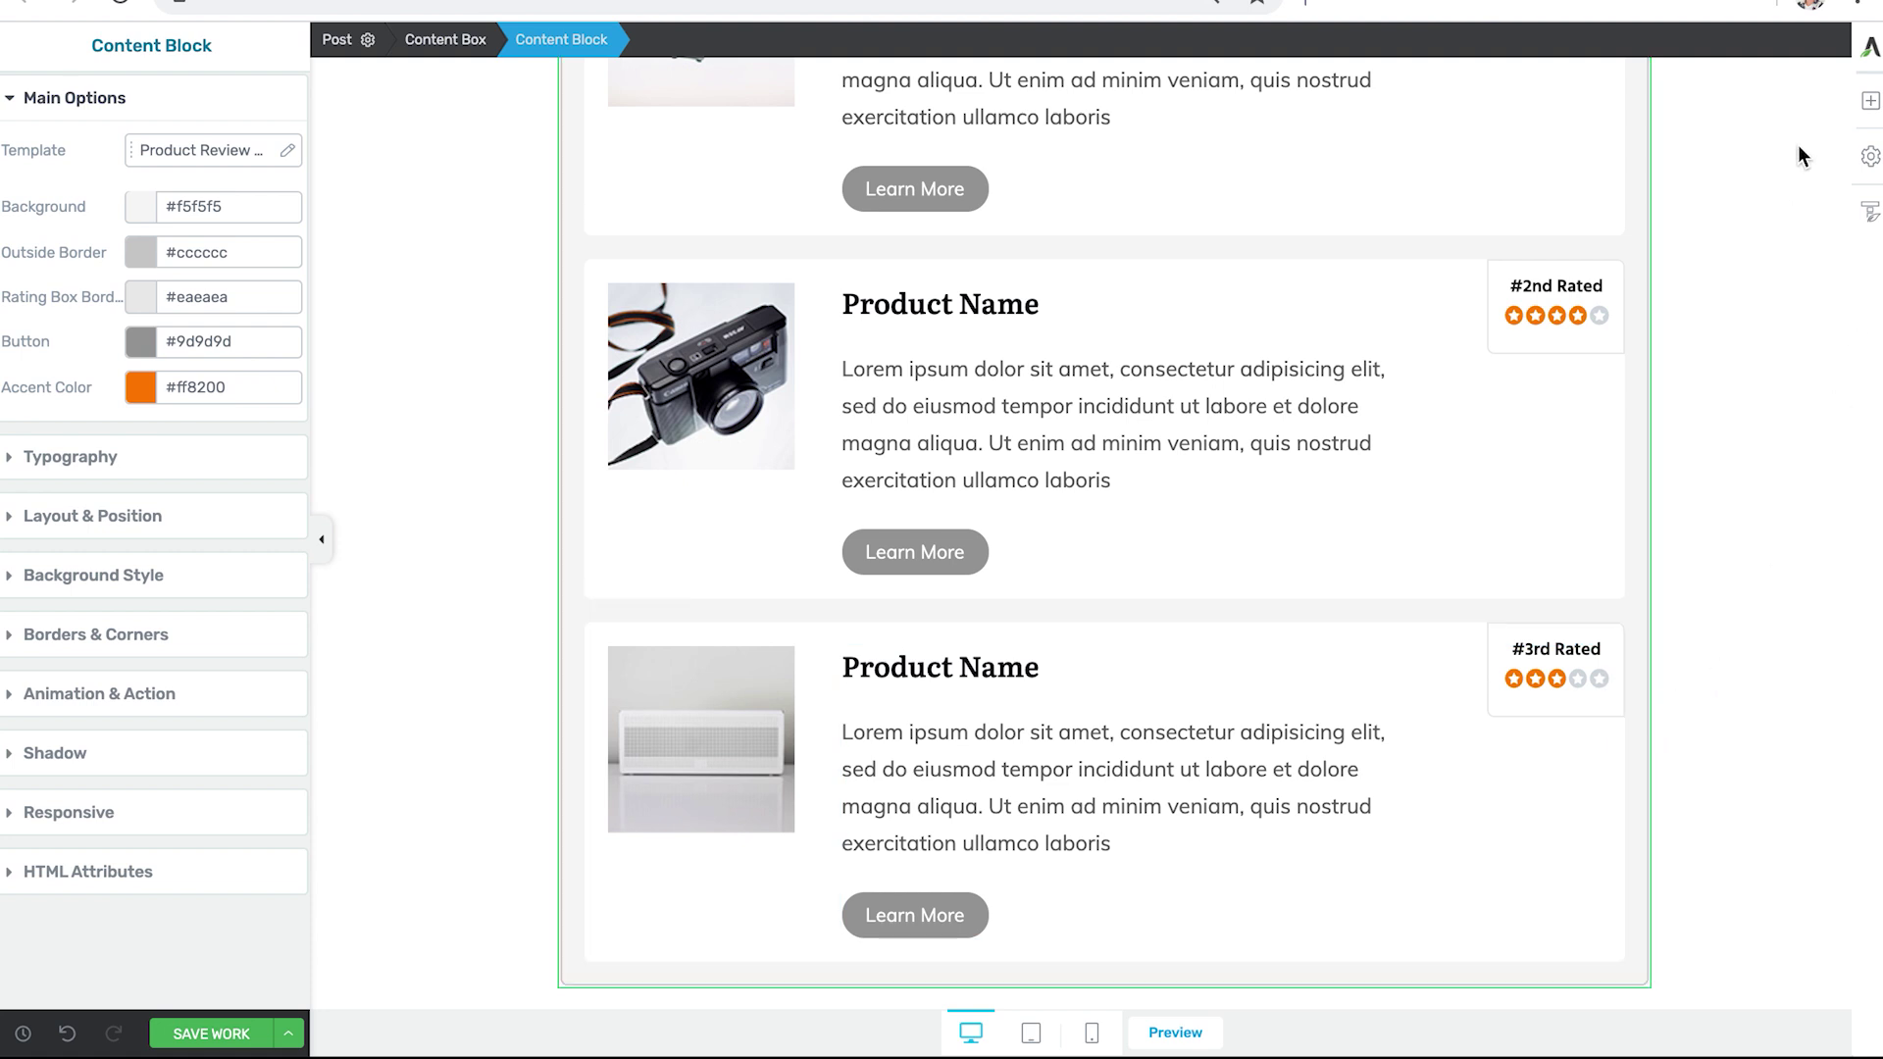
Insert a Product Rating Summary block below the product list and set its accent colour to orange.
{"action": "left_click", "coordinate": [1870, 100]}
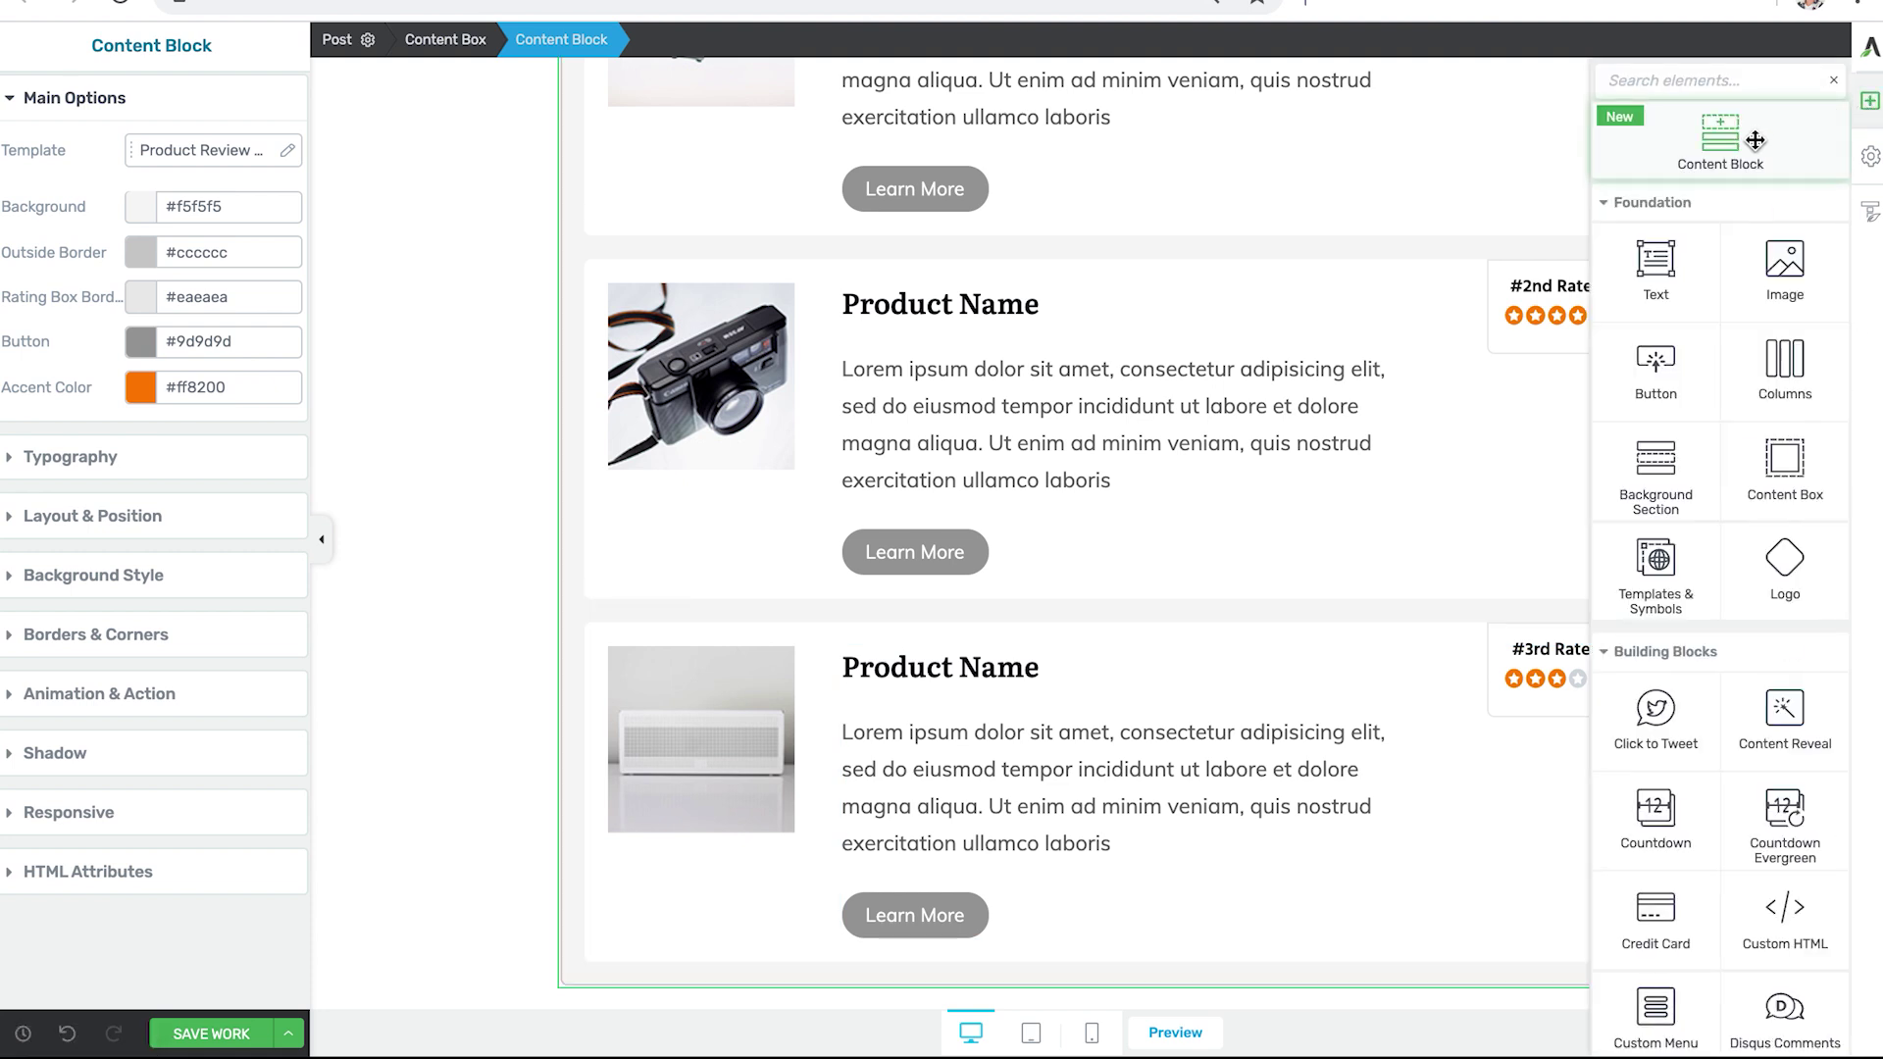
{"action": "left_click_drag", "start_coordinate": [1754, 140], "coordinate": [1265, 912]}
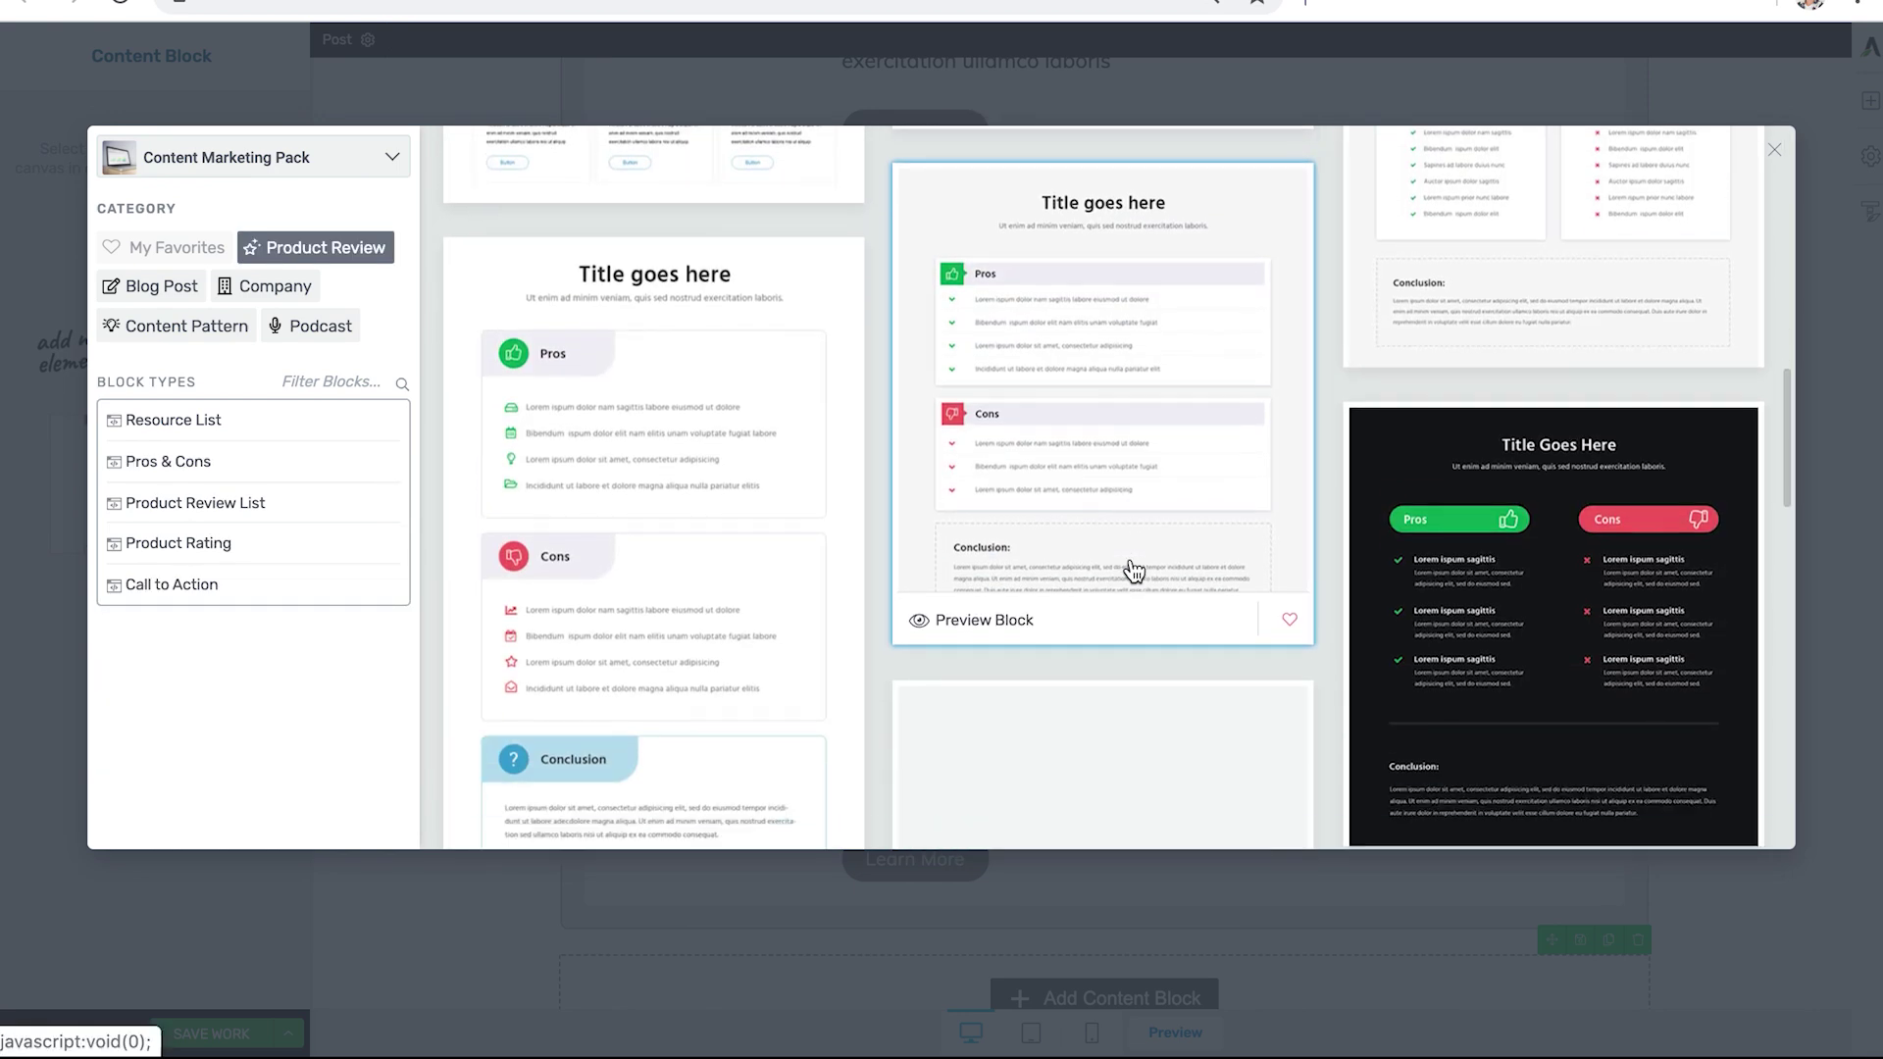
{"action": "scroll", "coordinate": [1134, 568], "scroll_direction": "down", "scroll_amount": 8}
{"action": "left_click", "coordinate": [1134, 569]}
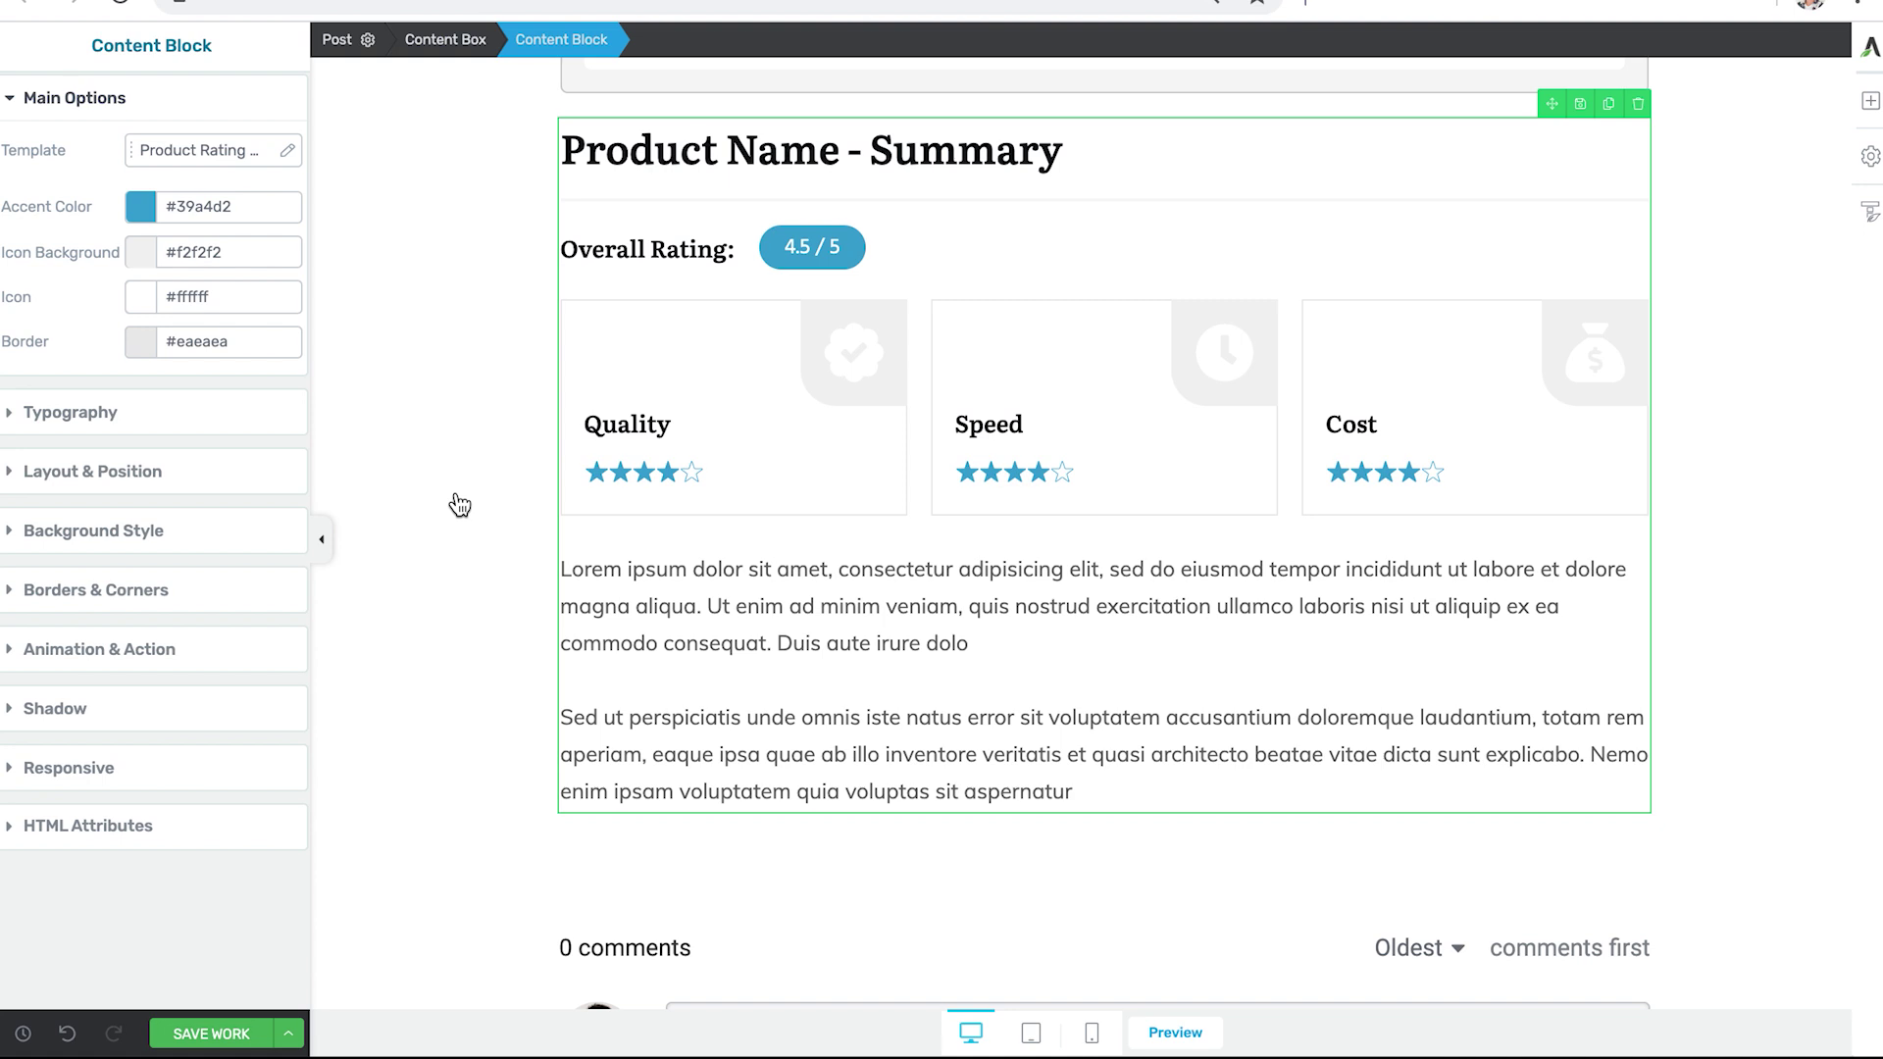
{"action": "left_click", "coordinate": [142, 209]}
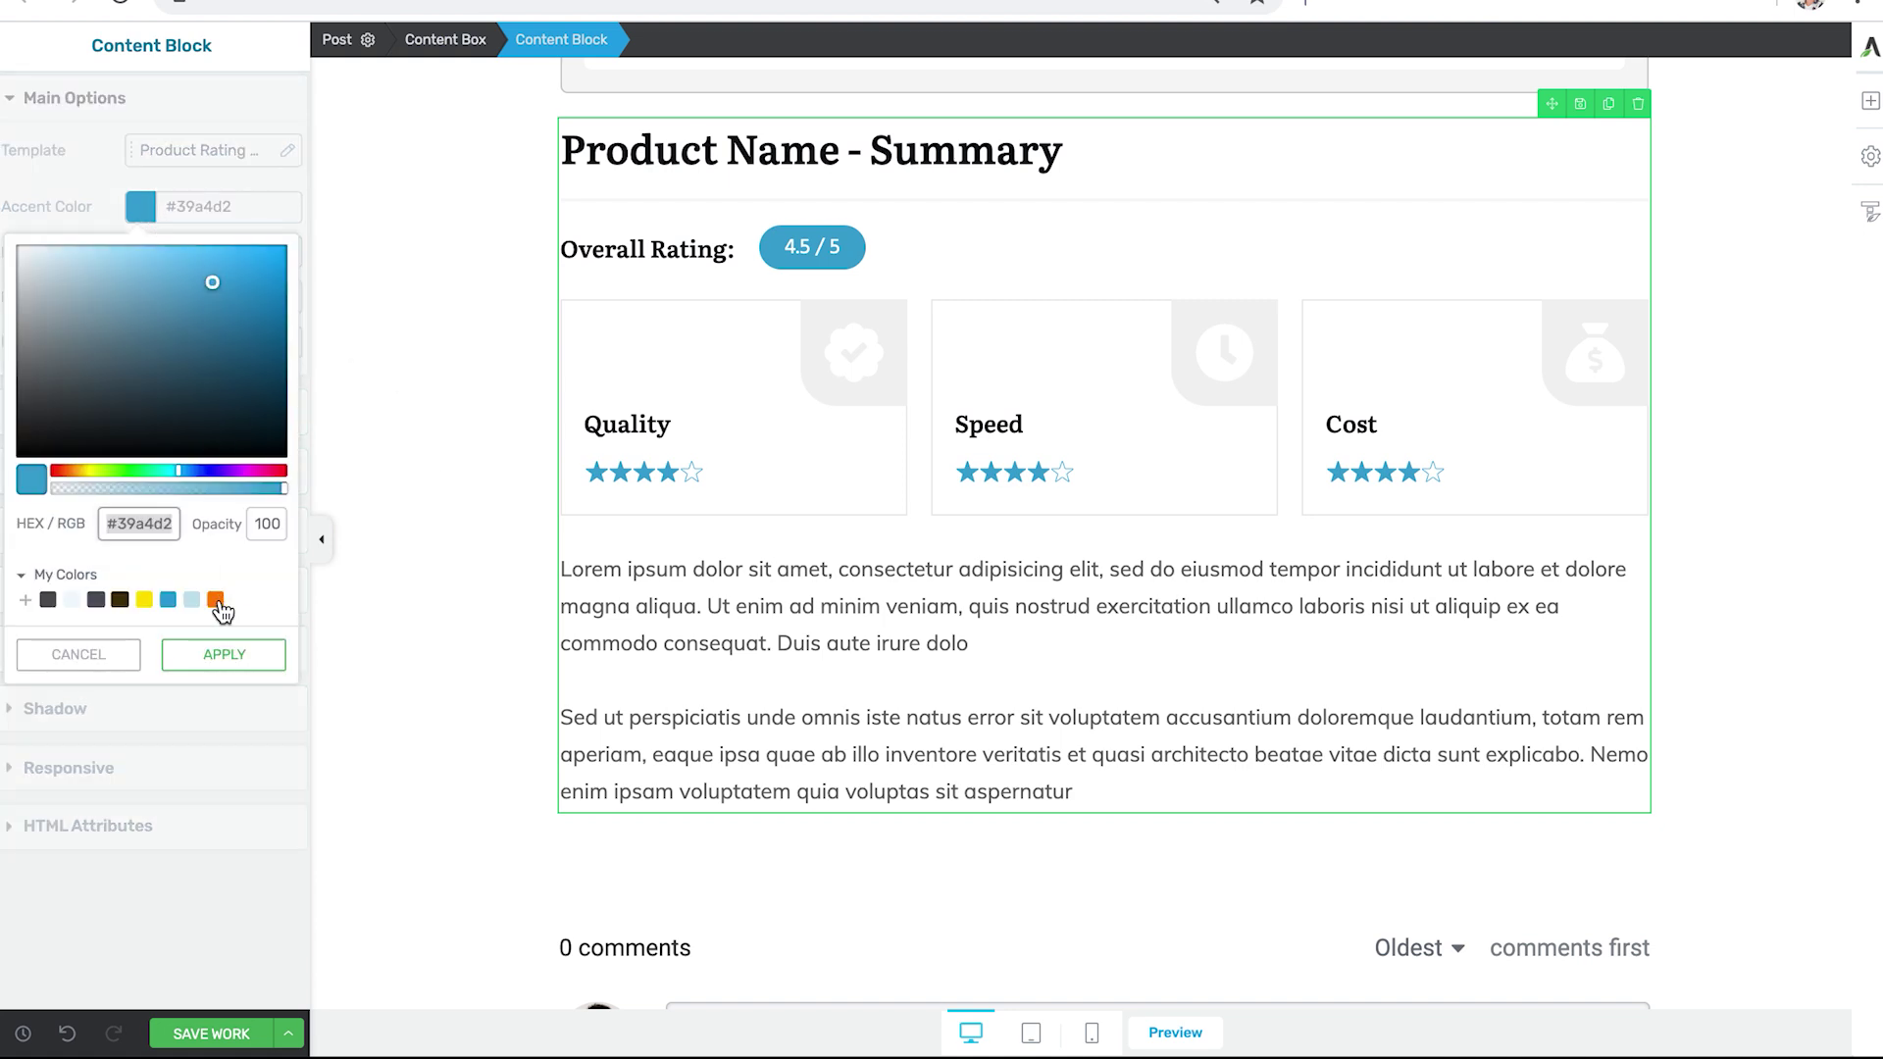
{"action": "left_click", "coordinate": [217, 603]}
{"action": "left_click", "coordinate": [224, 654]}
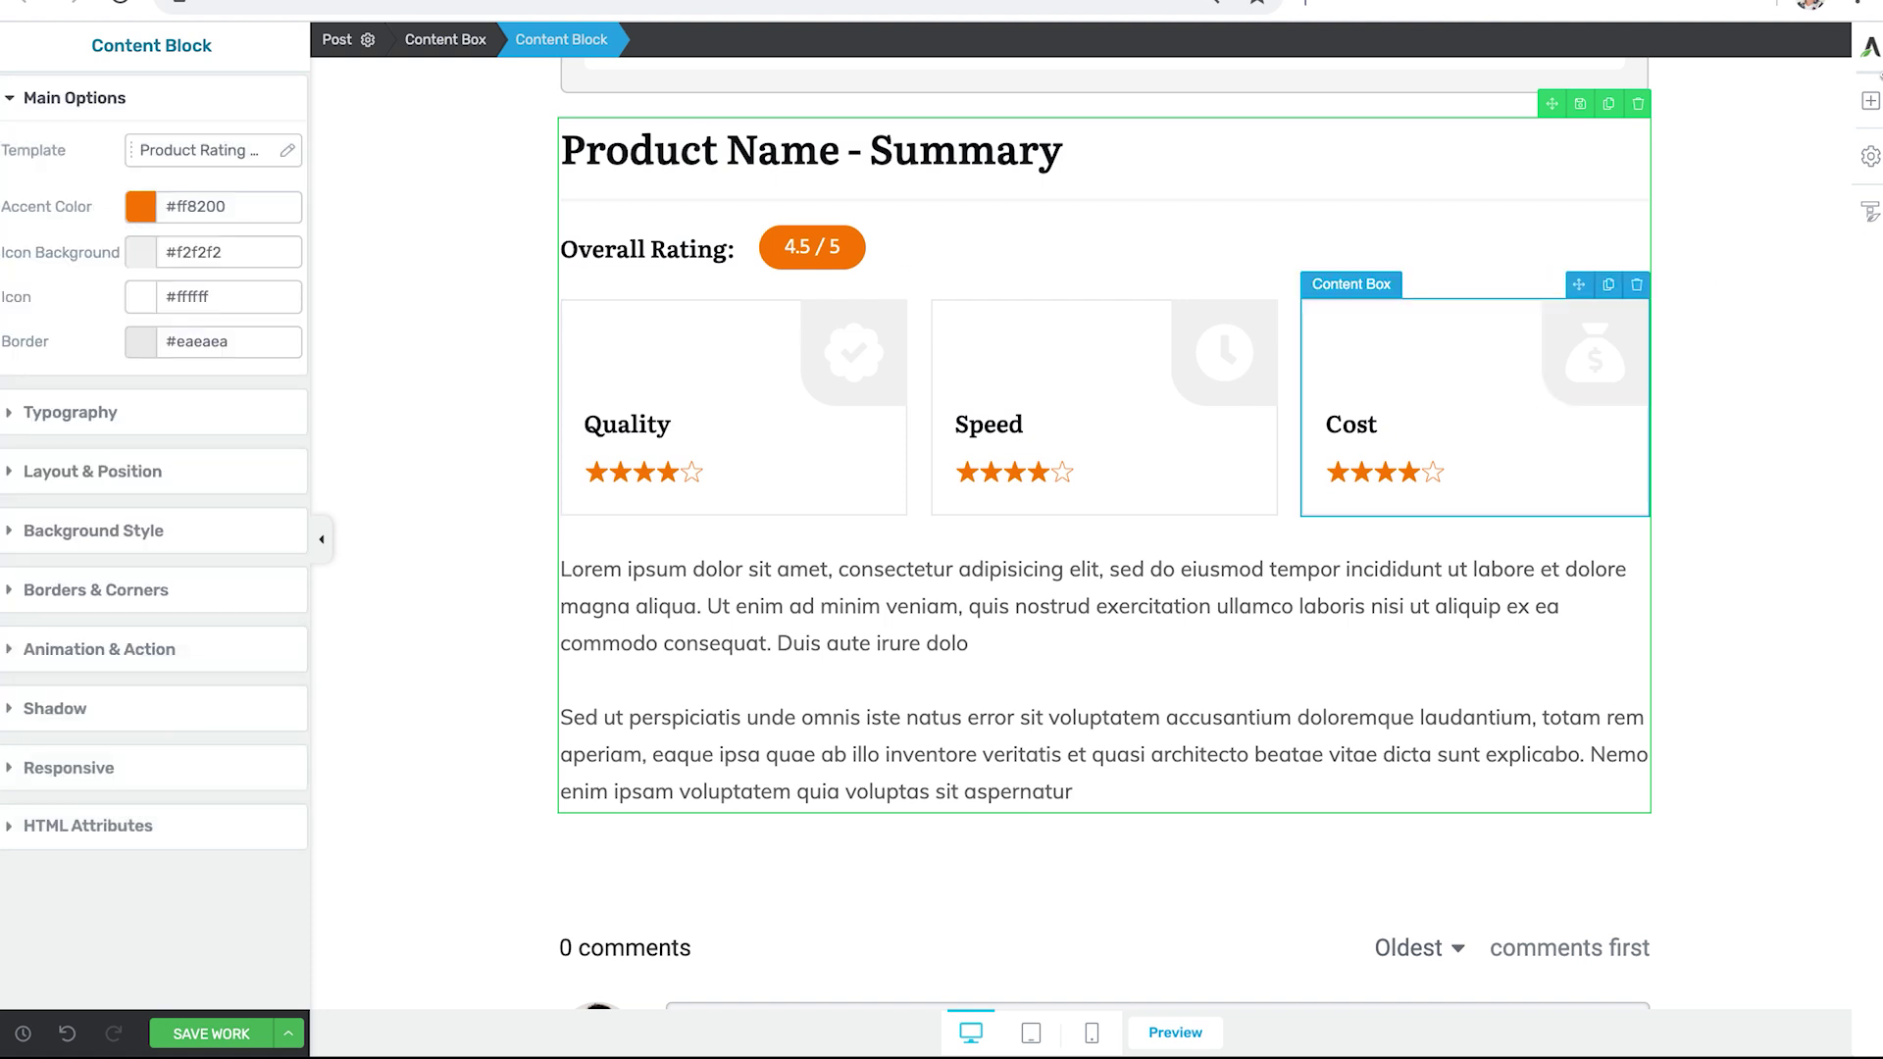
Add the dark Pros & Cons block from the Product Review set below the summary.
{"action": "left_click", "coordinate": [1870, 101]}
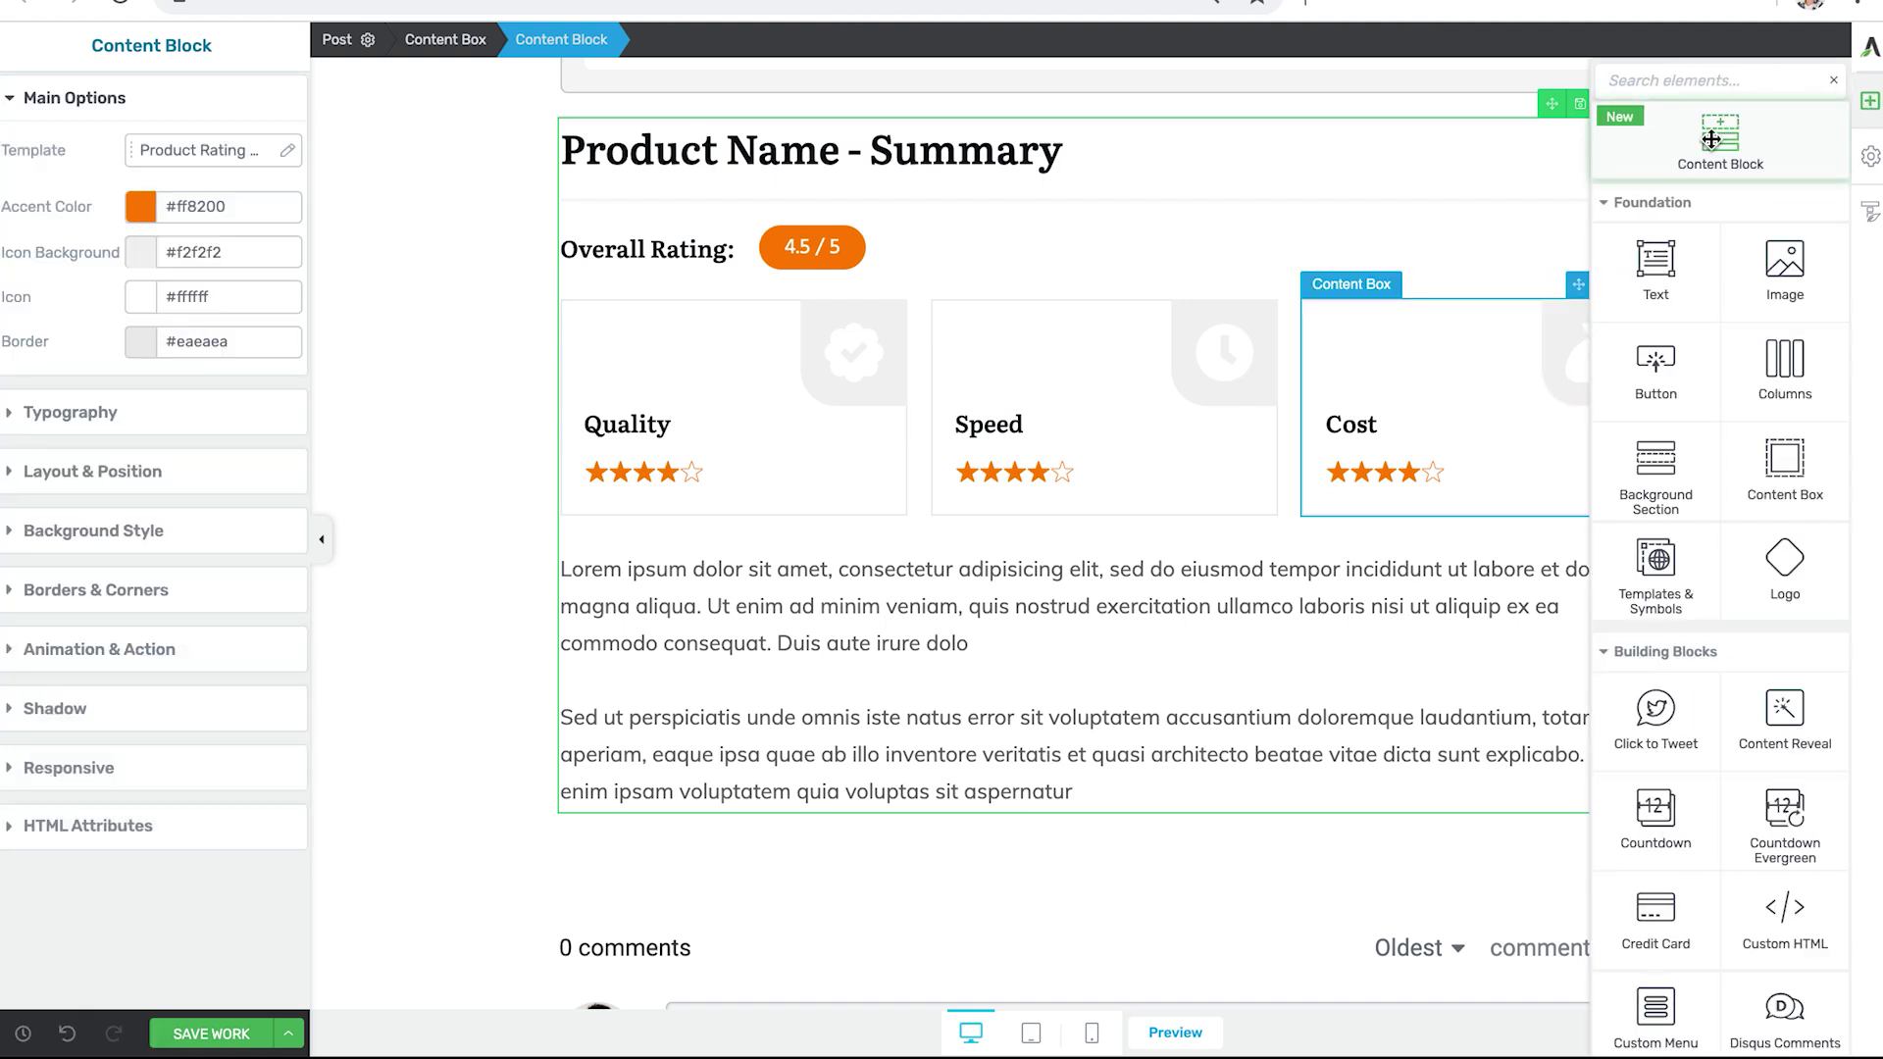
{"action": "left_click_drag", "start_coordinate": [1711, 140], "coordinate": [1253, 785]}
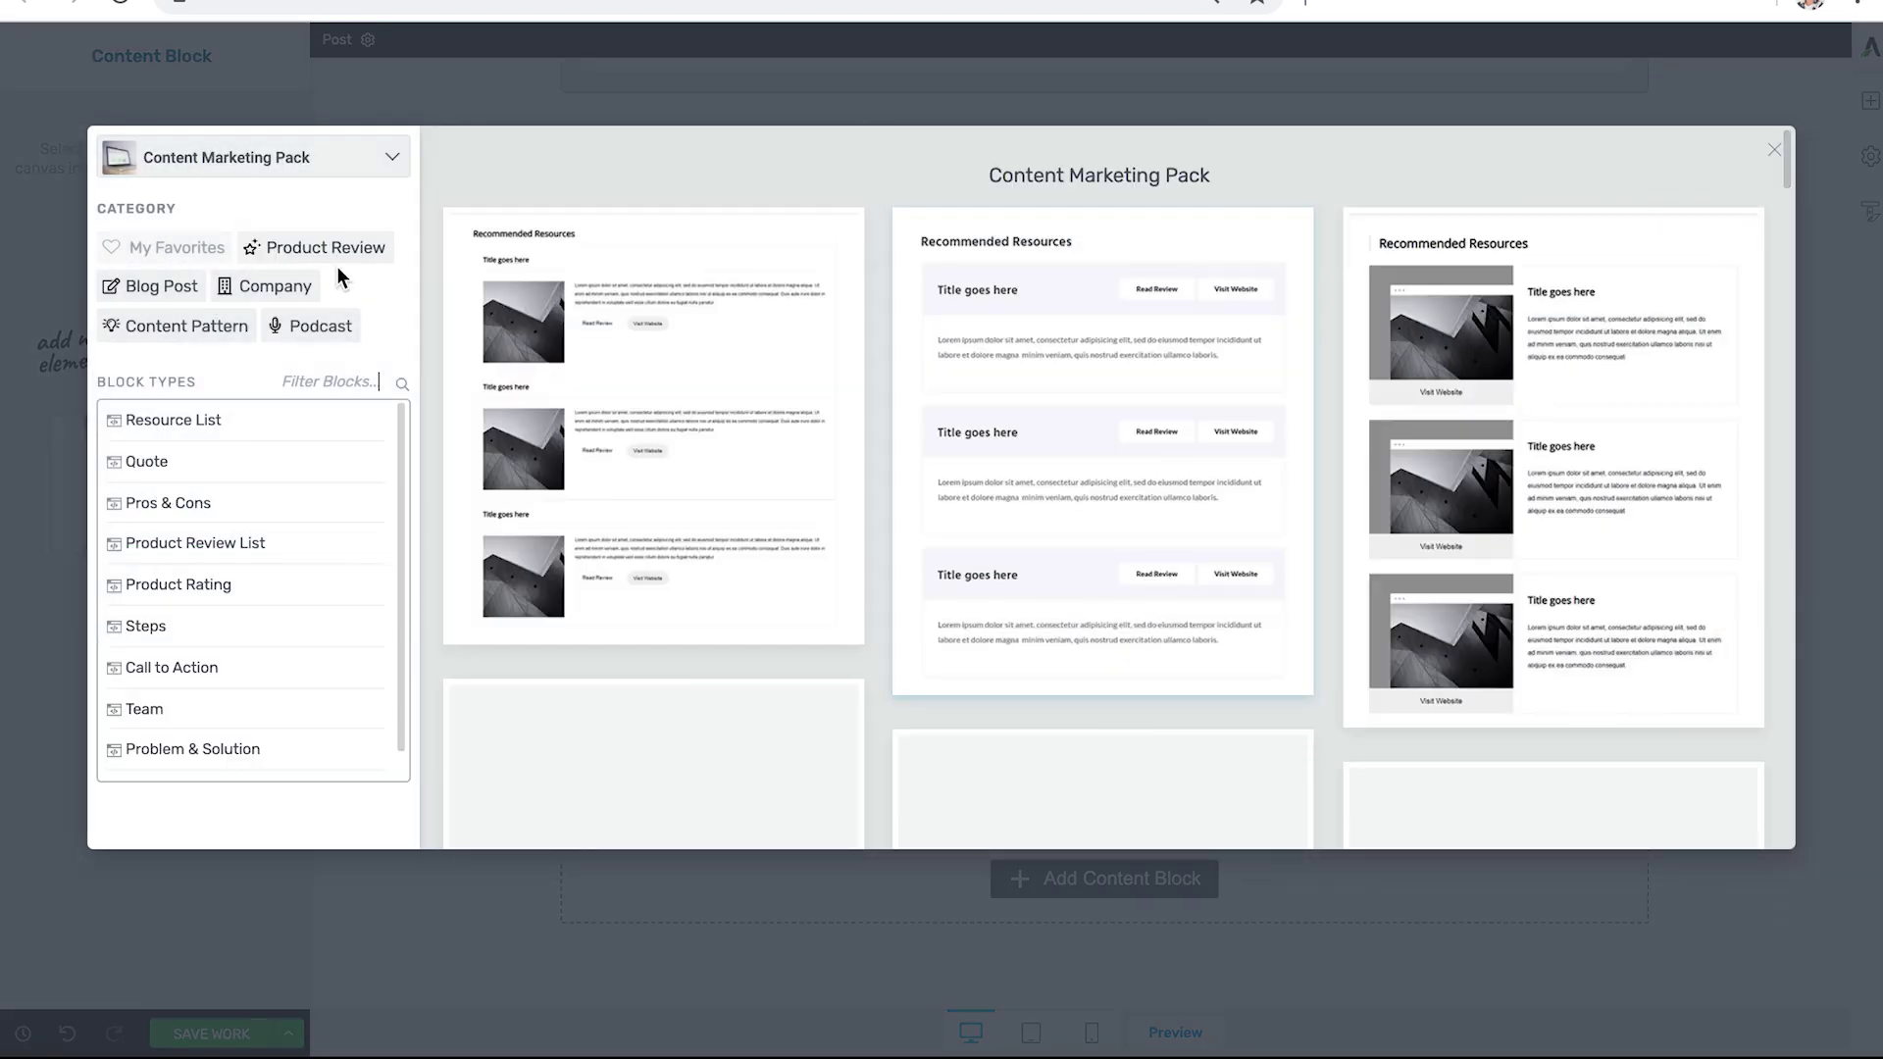
{"action": "left_click", "coordinate": [337, 257]}
{"action": "scroll", "coordinate": [1198, 457], "scroll_direction": "down", "scroll_amount": 5}
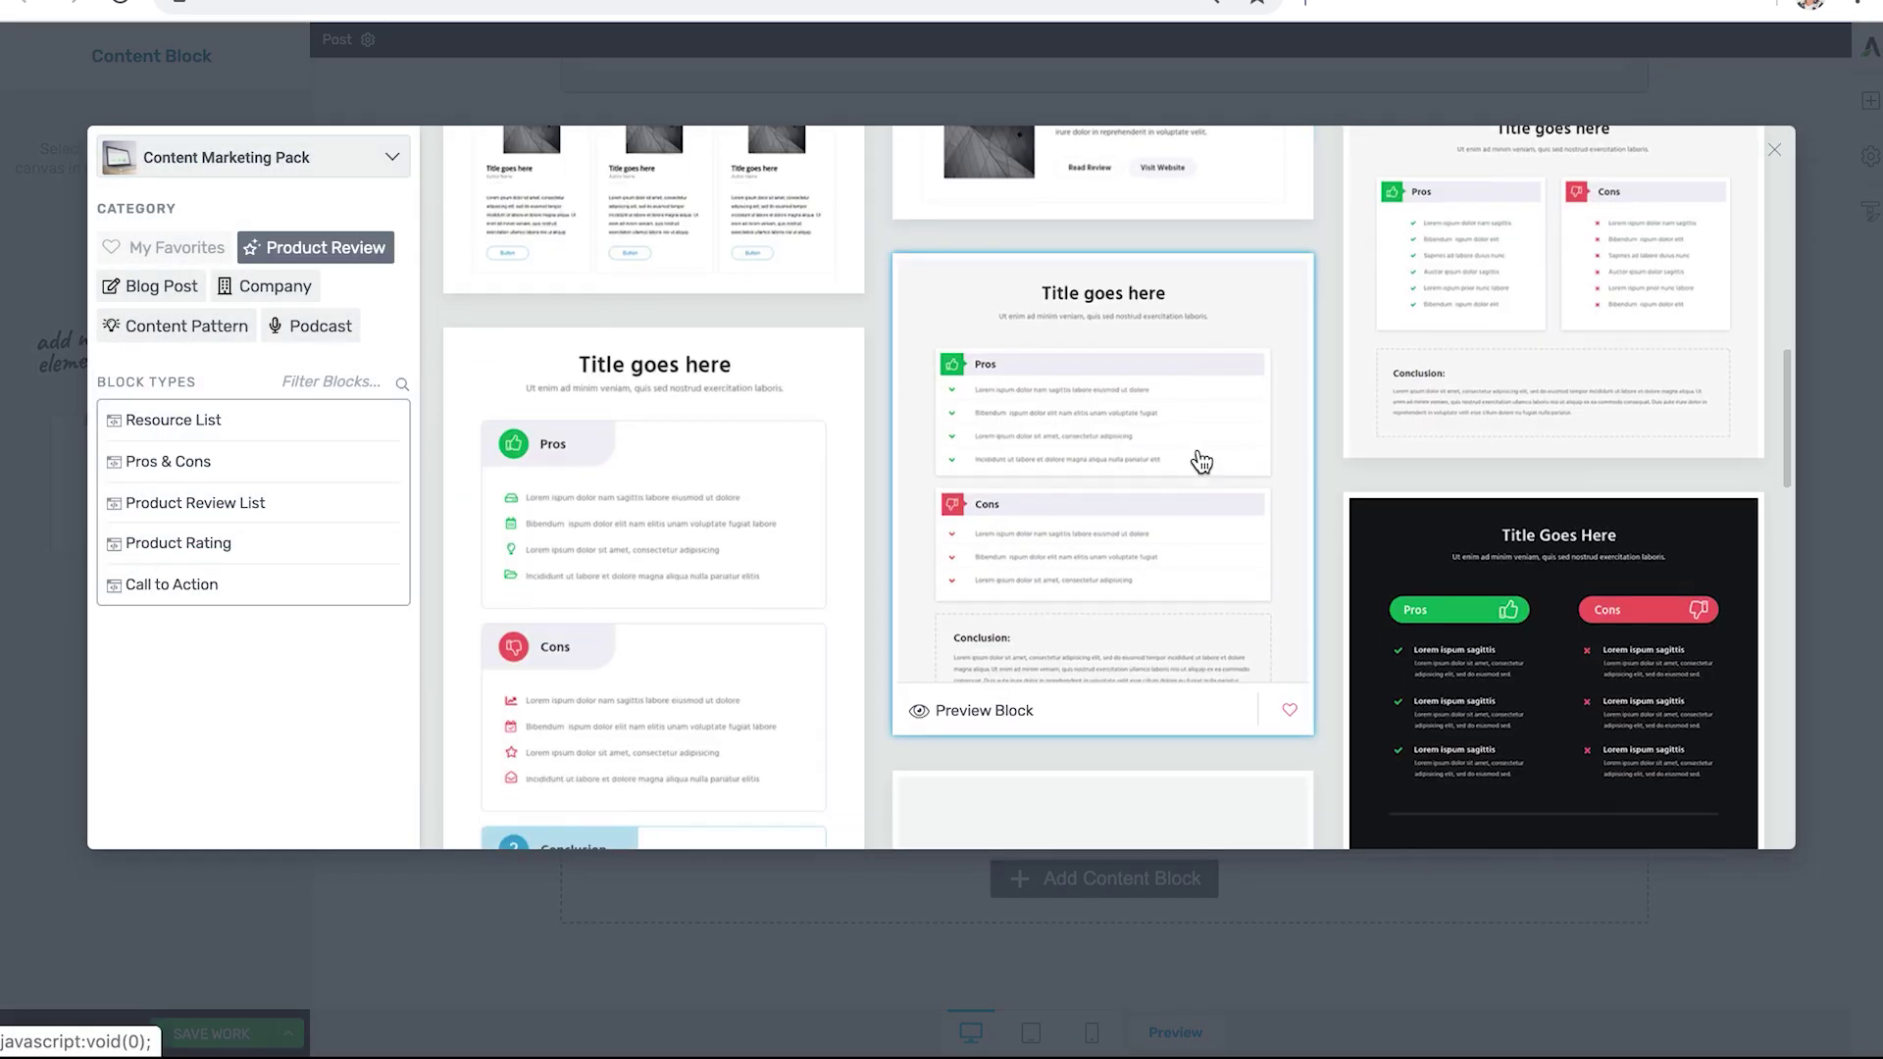
{"action": "left_click", "coordinate": [1476, 607]}
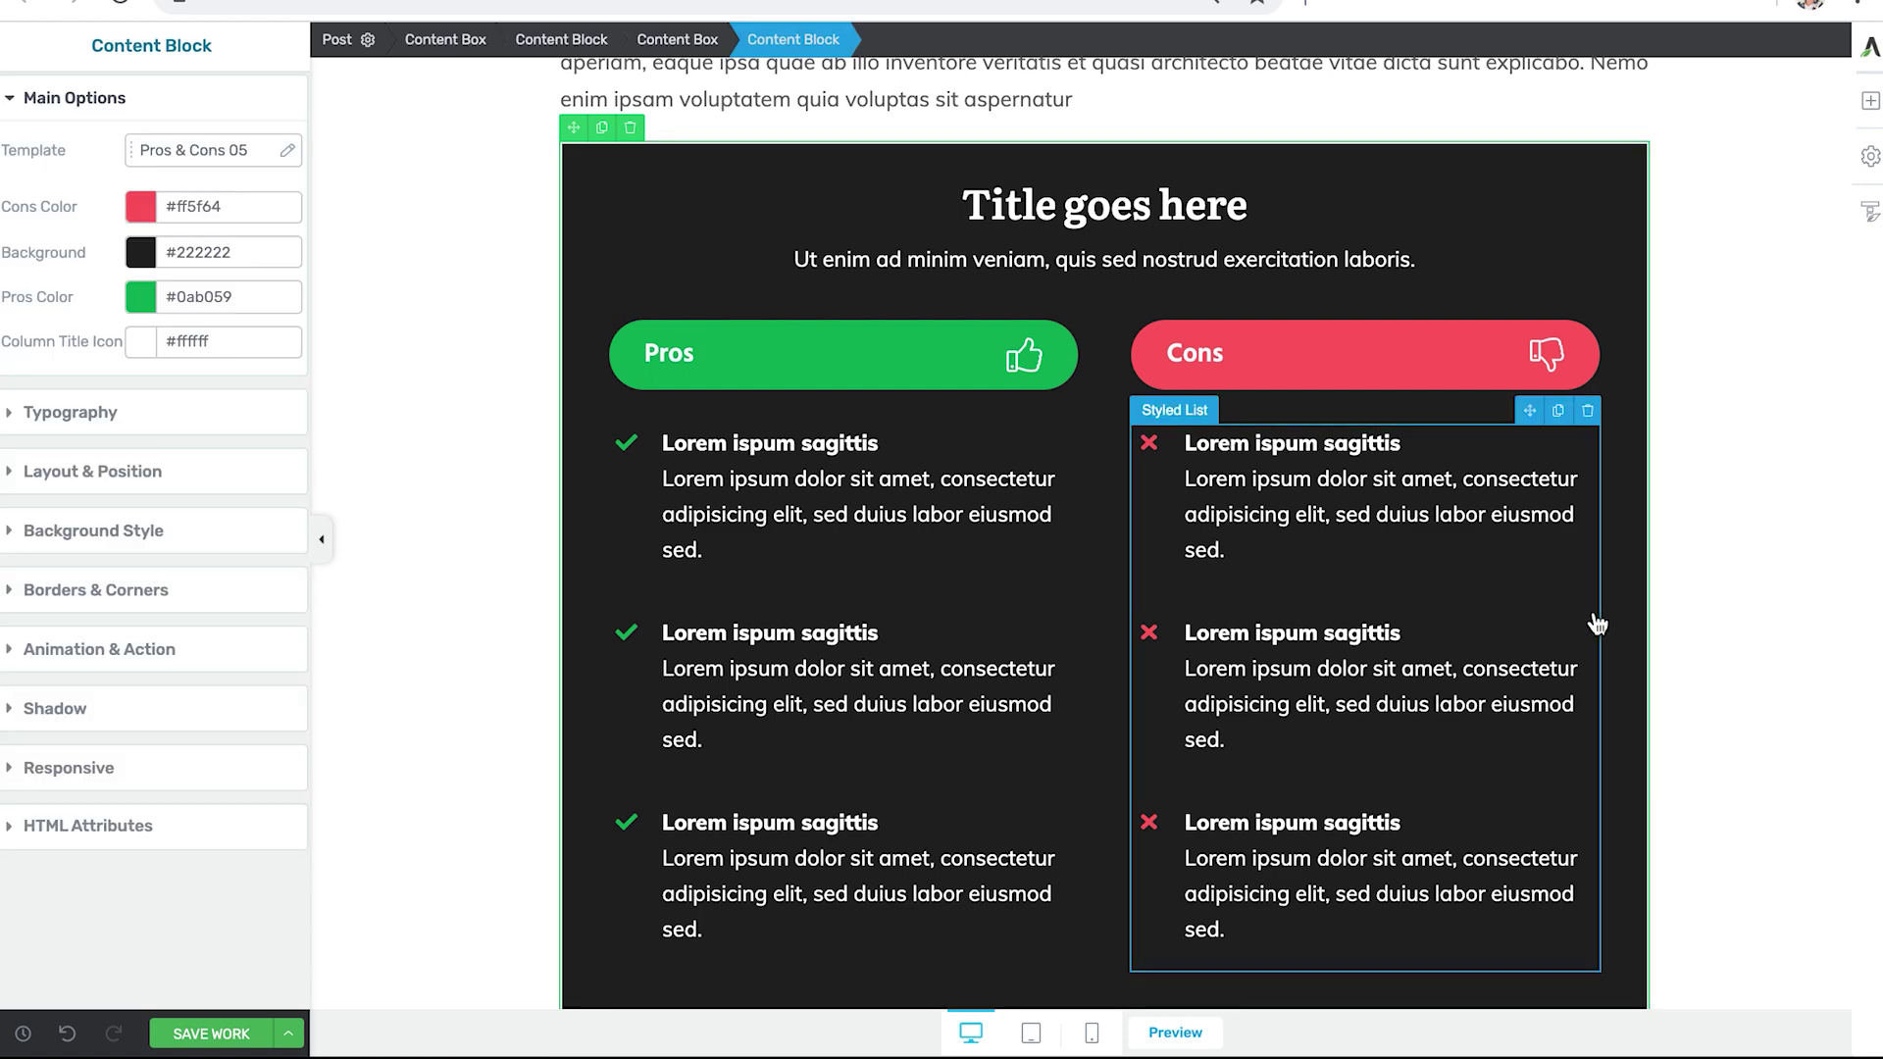
{"action": "scroll", "coordinate": [1608, 617], "scroll_direction": "down", "scroll_amount": 5}
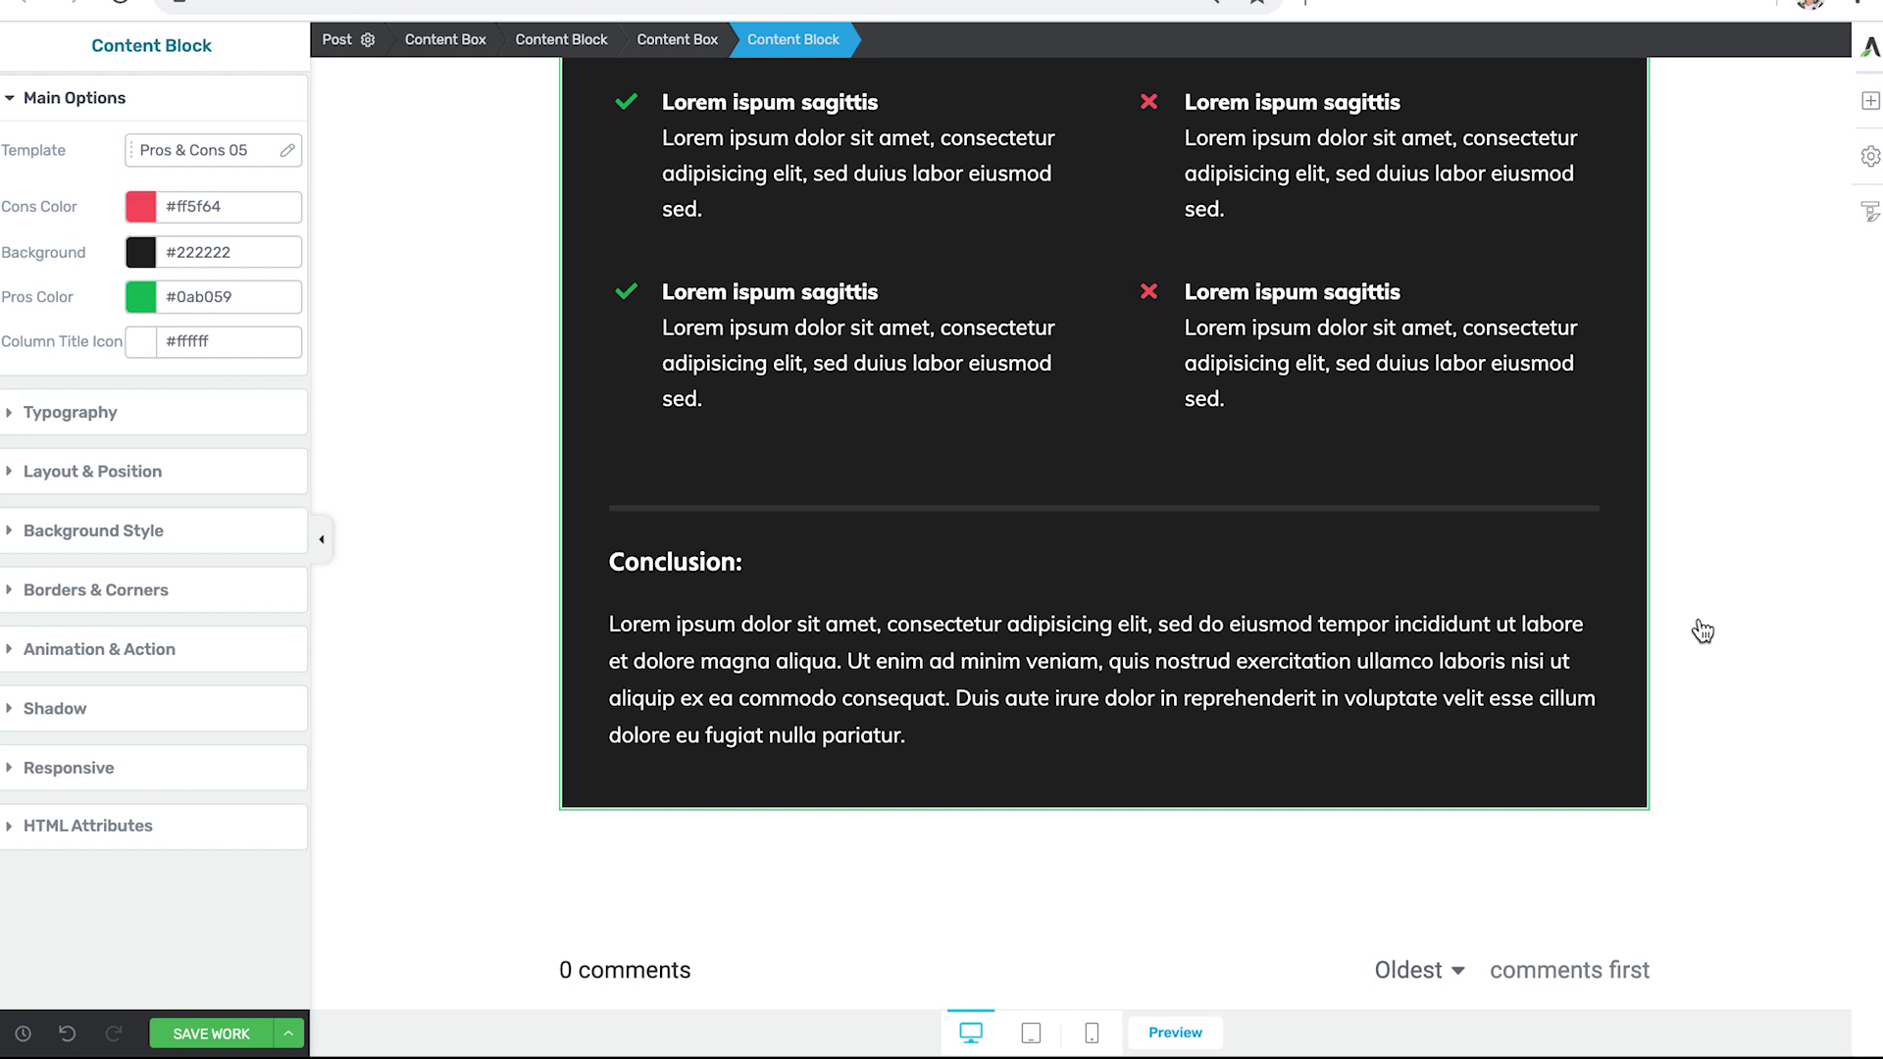
{"action": "scroll", "coordinate": [1702, 630], "scroll_direction": "up", "scroll_amount": 10}
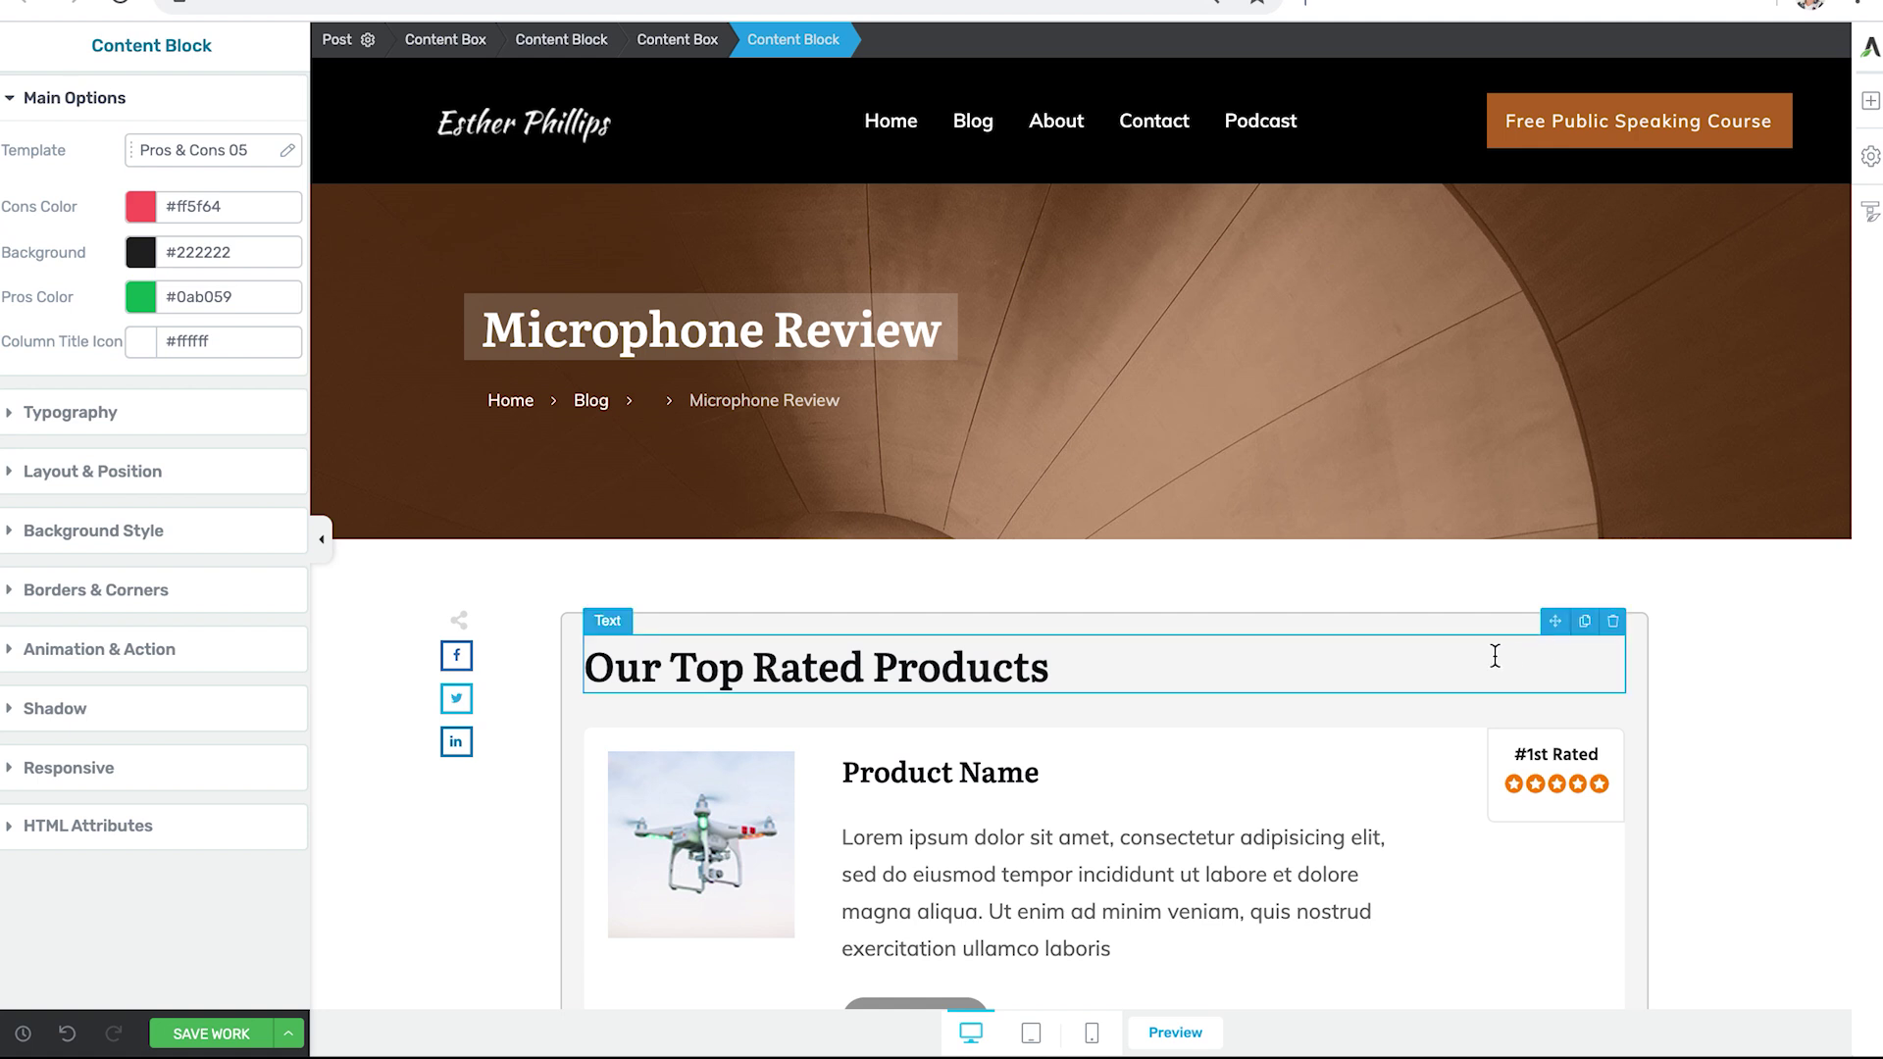
Save the outer Content Box as template 'Tool Review Template Example' under the Review category.
{"action": "left_click", "coordinate": [1500, 621]}
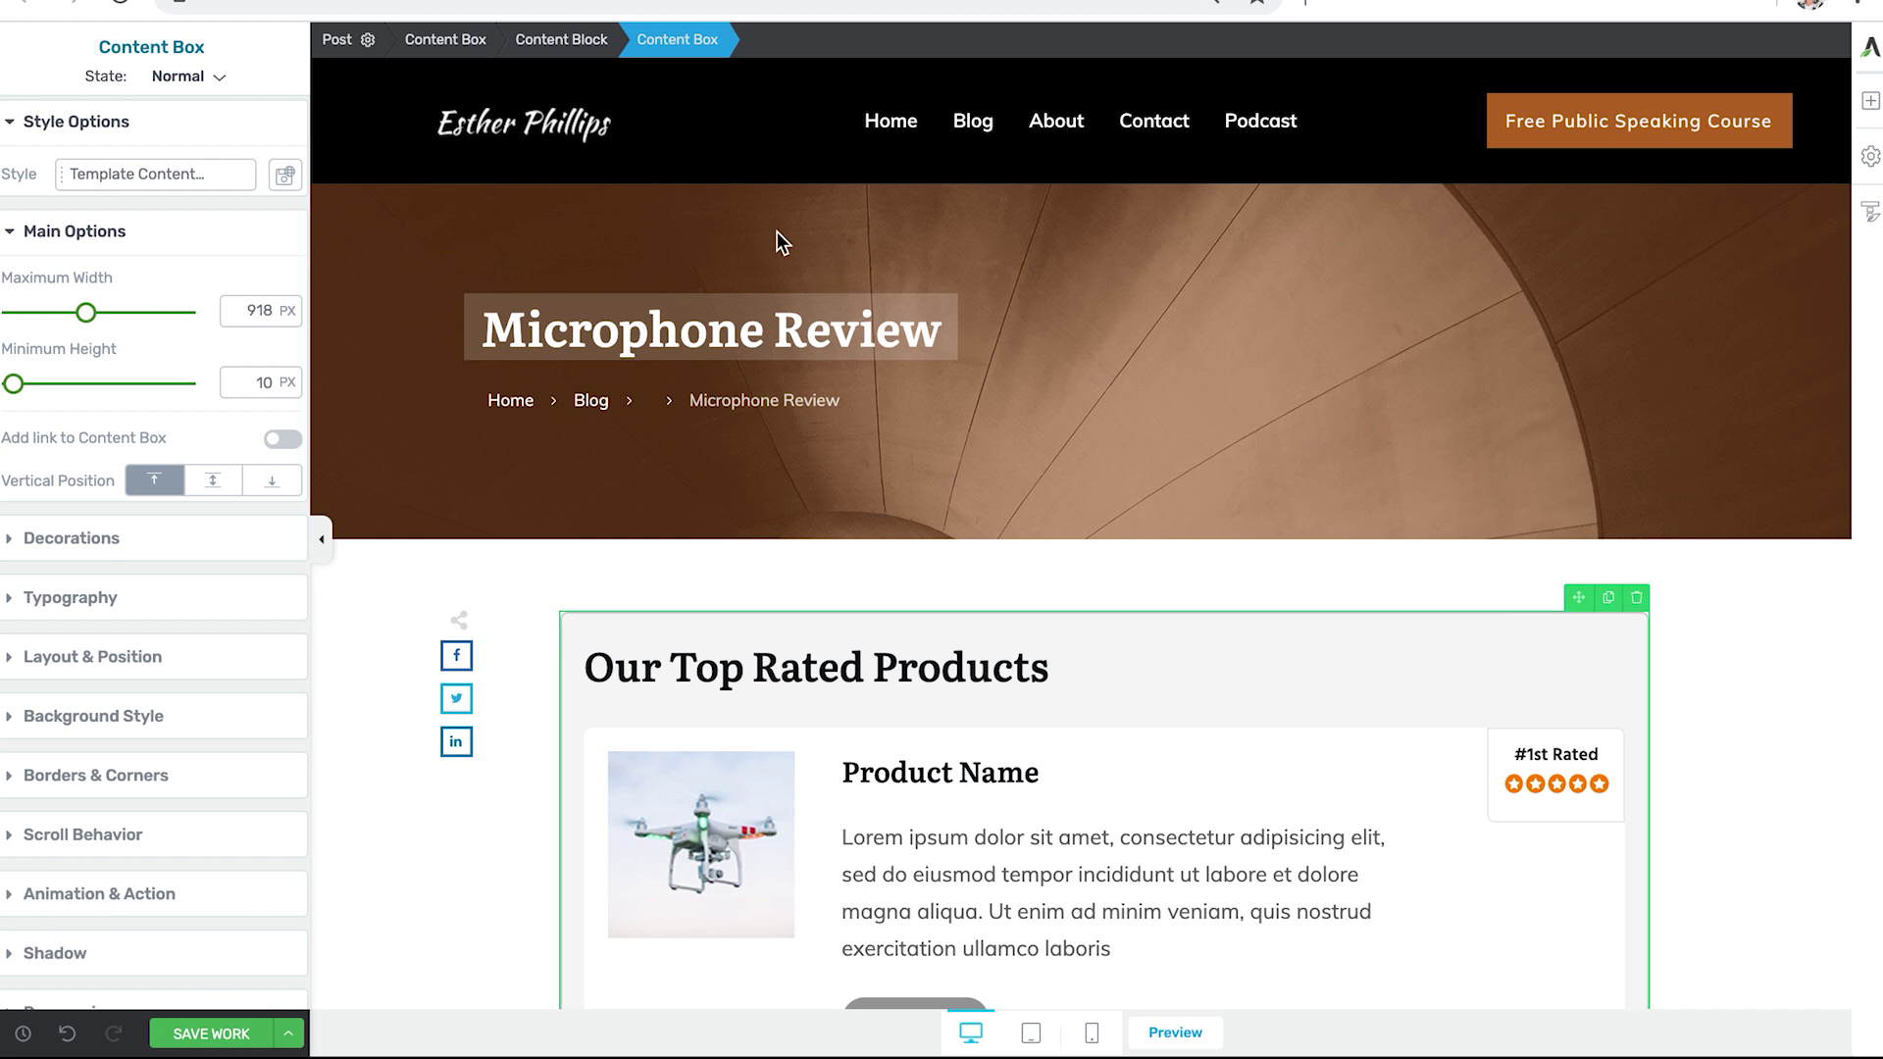
{"action": "left_click", "coordinate": [442, 39]}
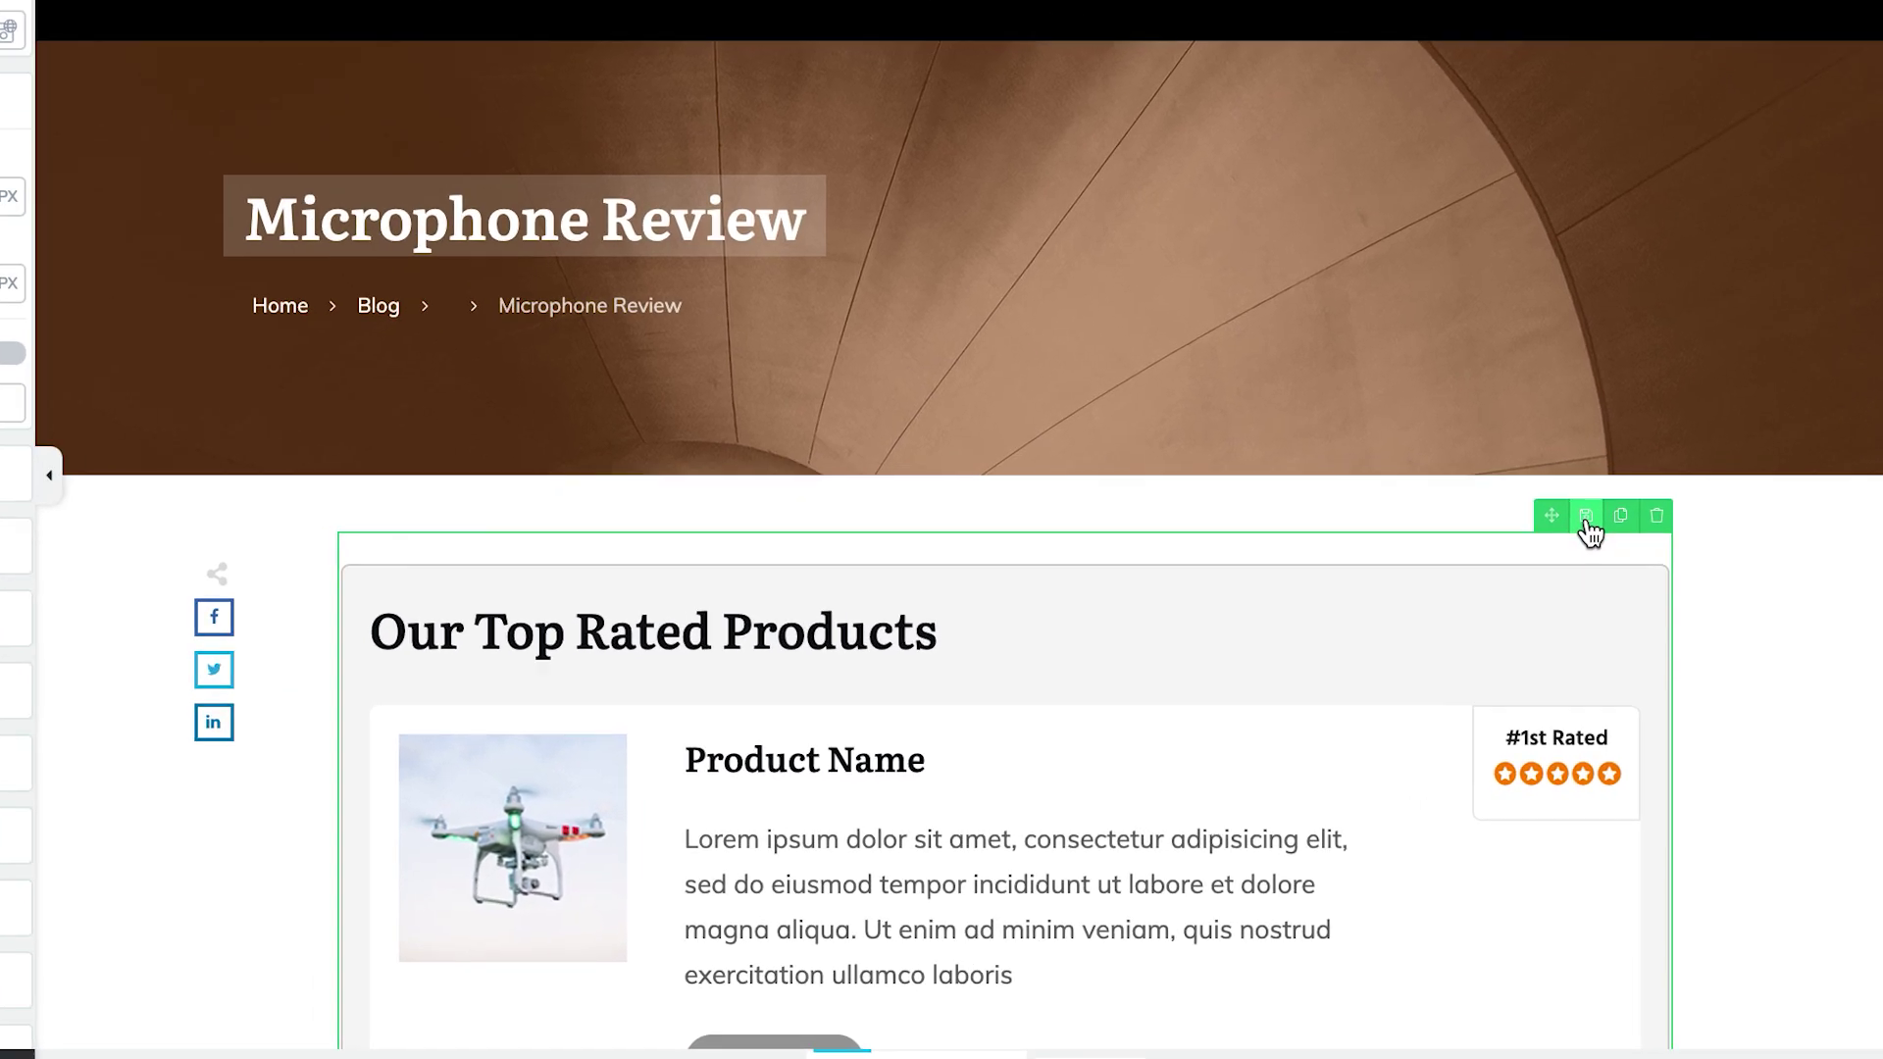
{"action": "left_click", "coordinate": [1580, 572]}
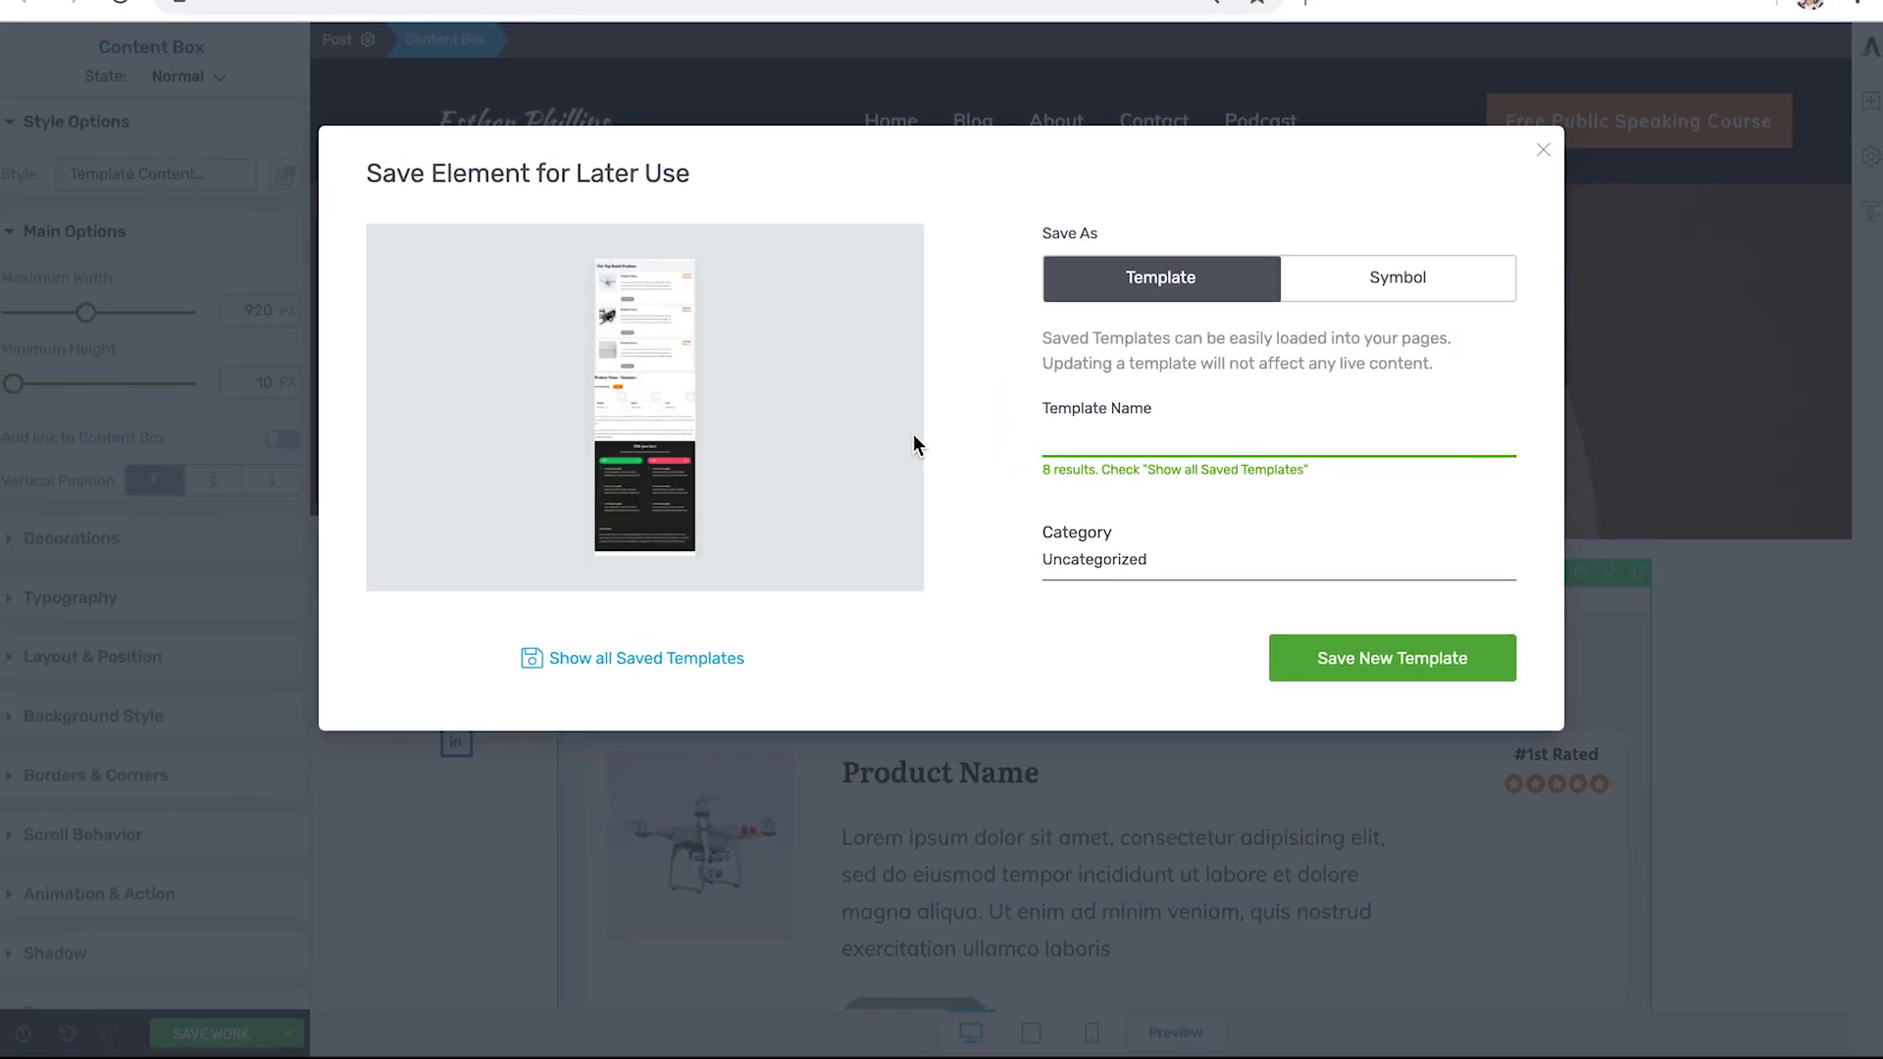
{"action": "type", "text": "Tool Review Template Example"}
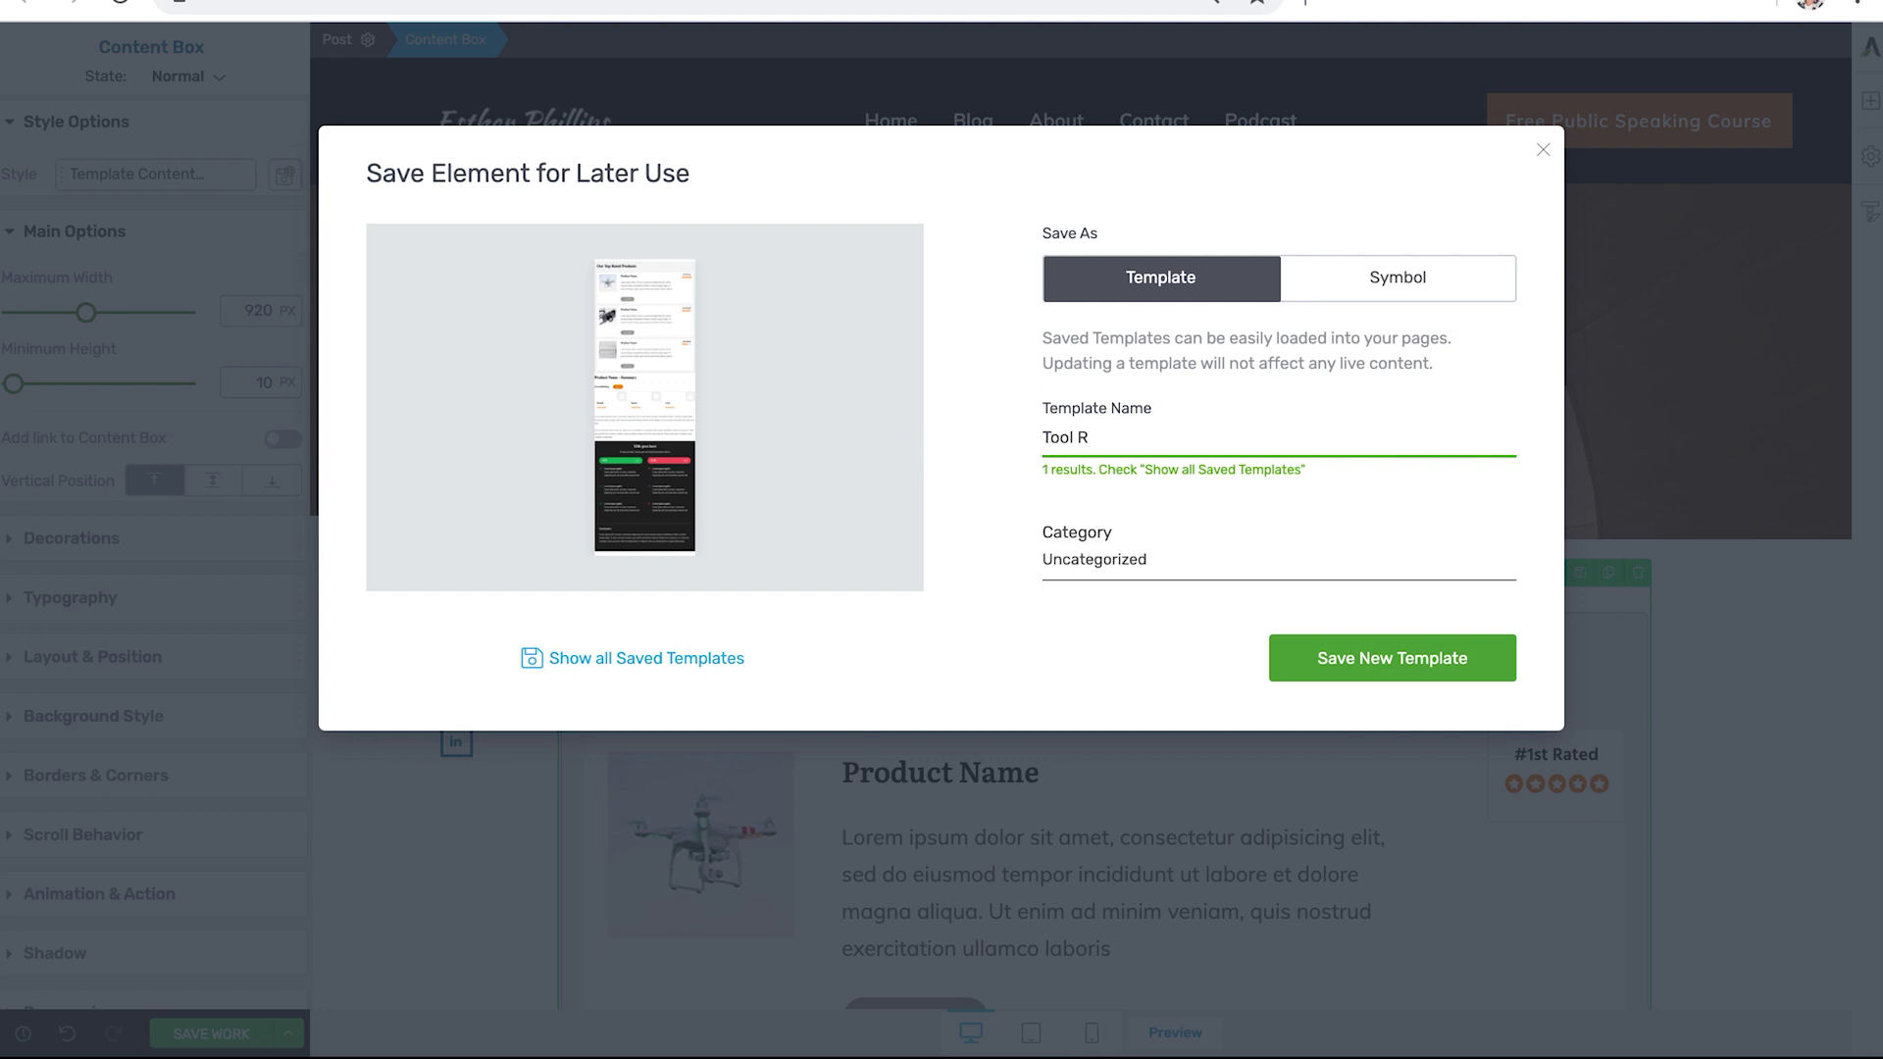
{"action": "left_click", "coordinate": [1070, 580]}
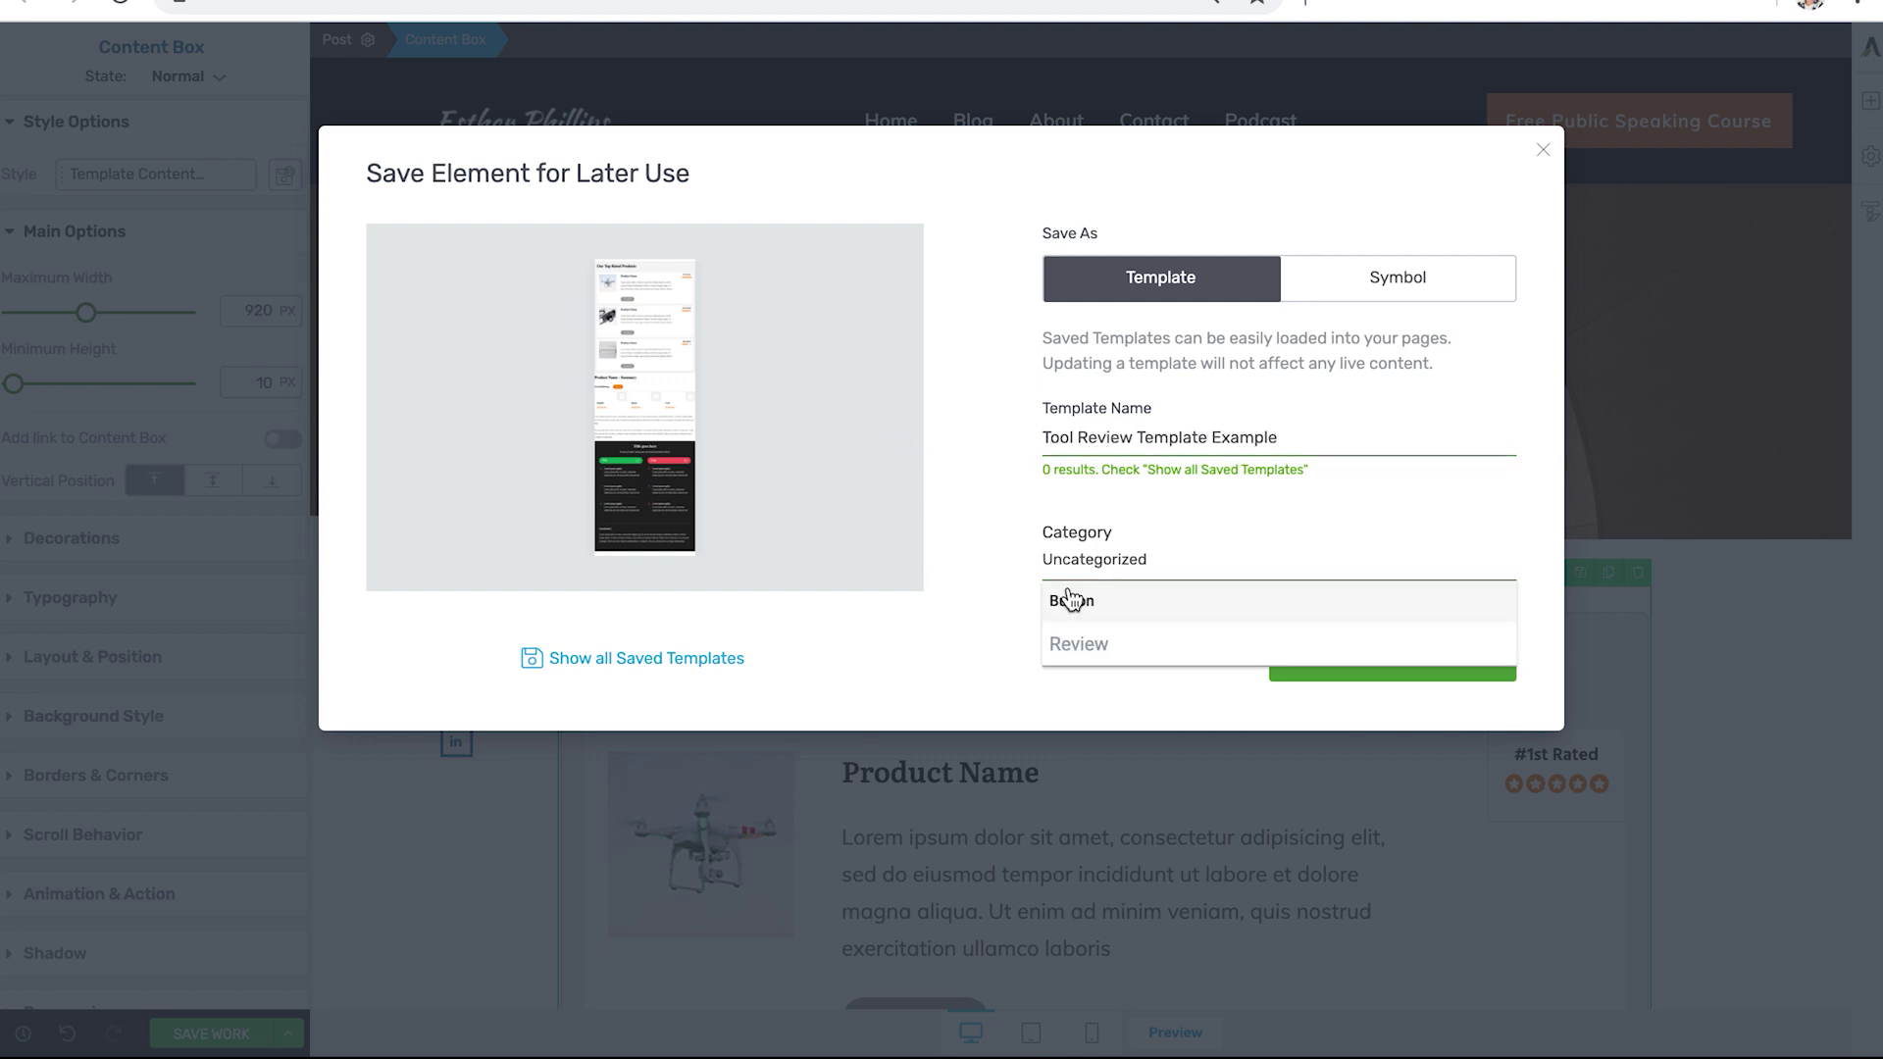
{"action": "left_click", "coordinate": [1071, 643]}
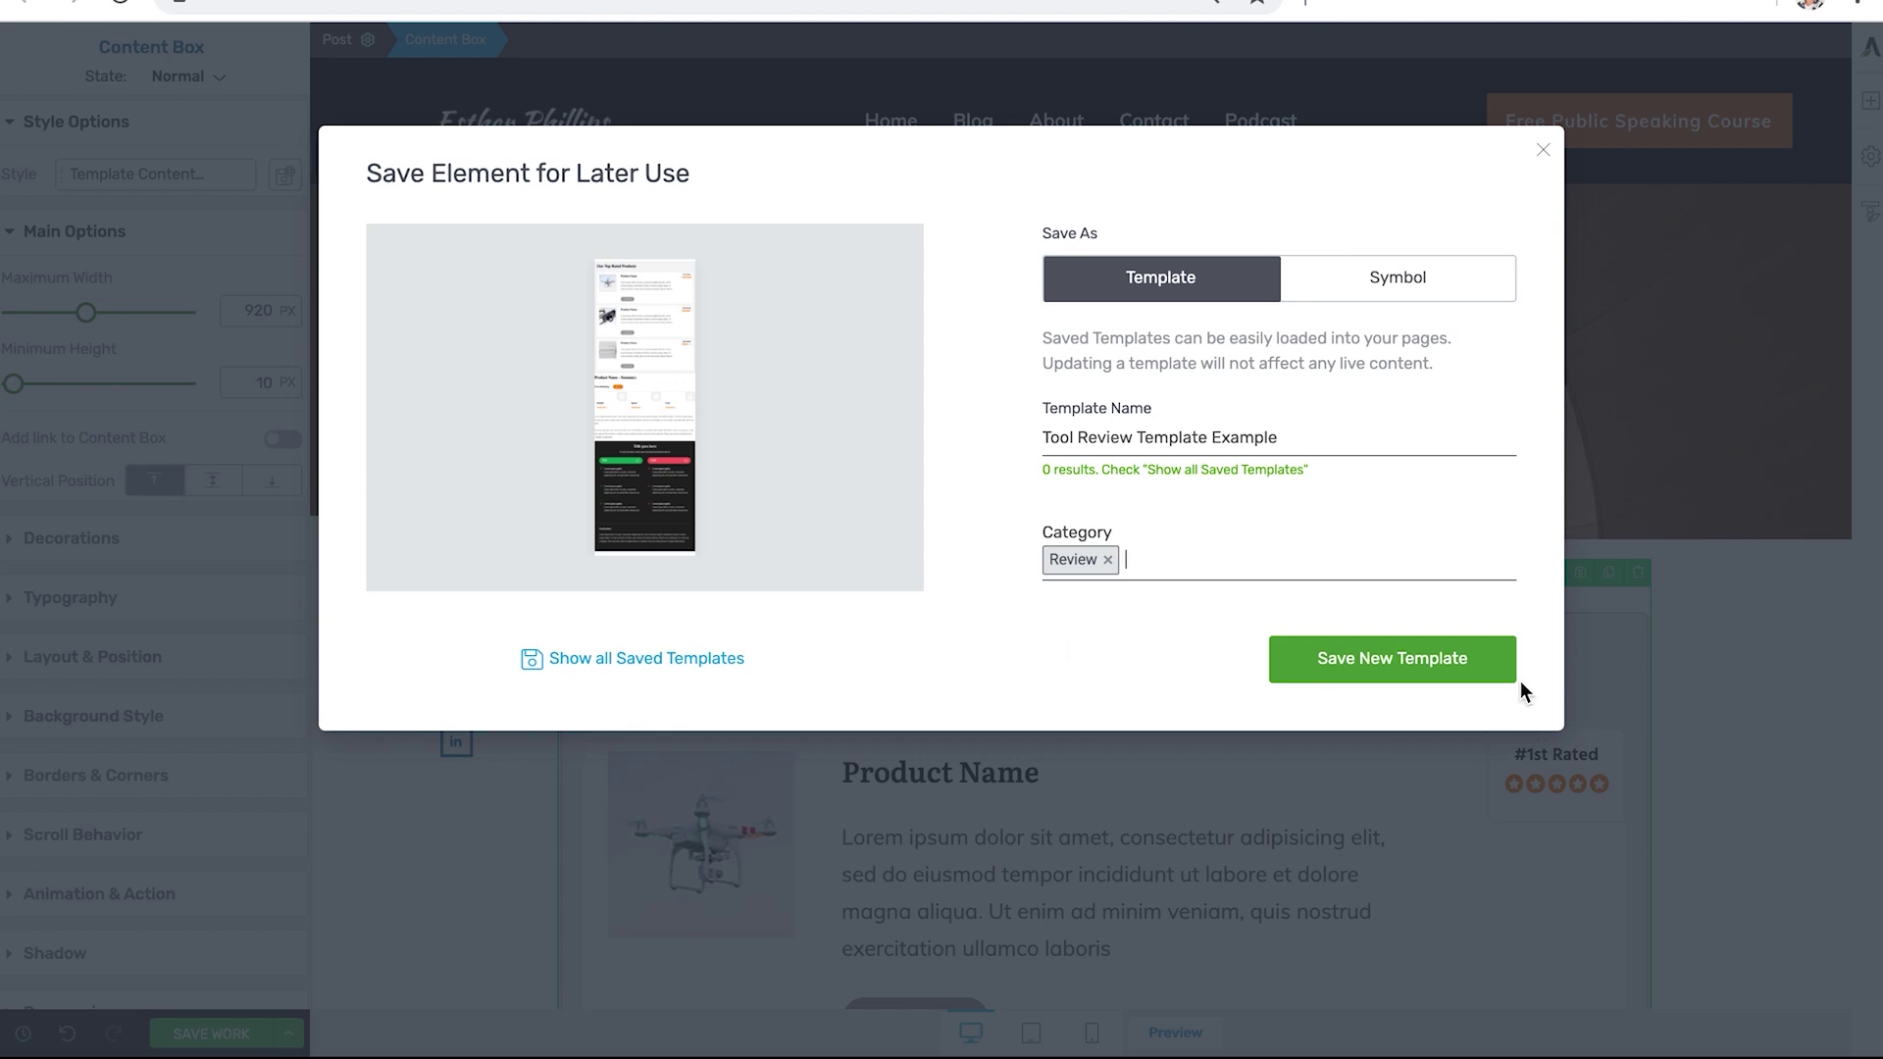
{"action": "left_click", "coordinate": [1412, 671]}
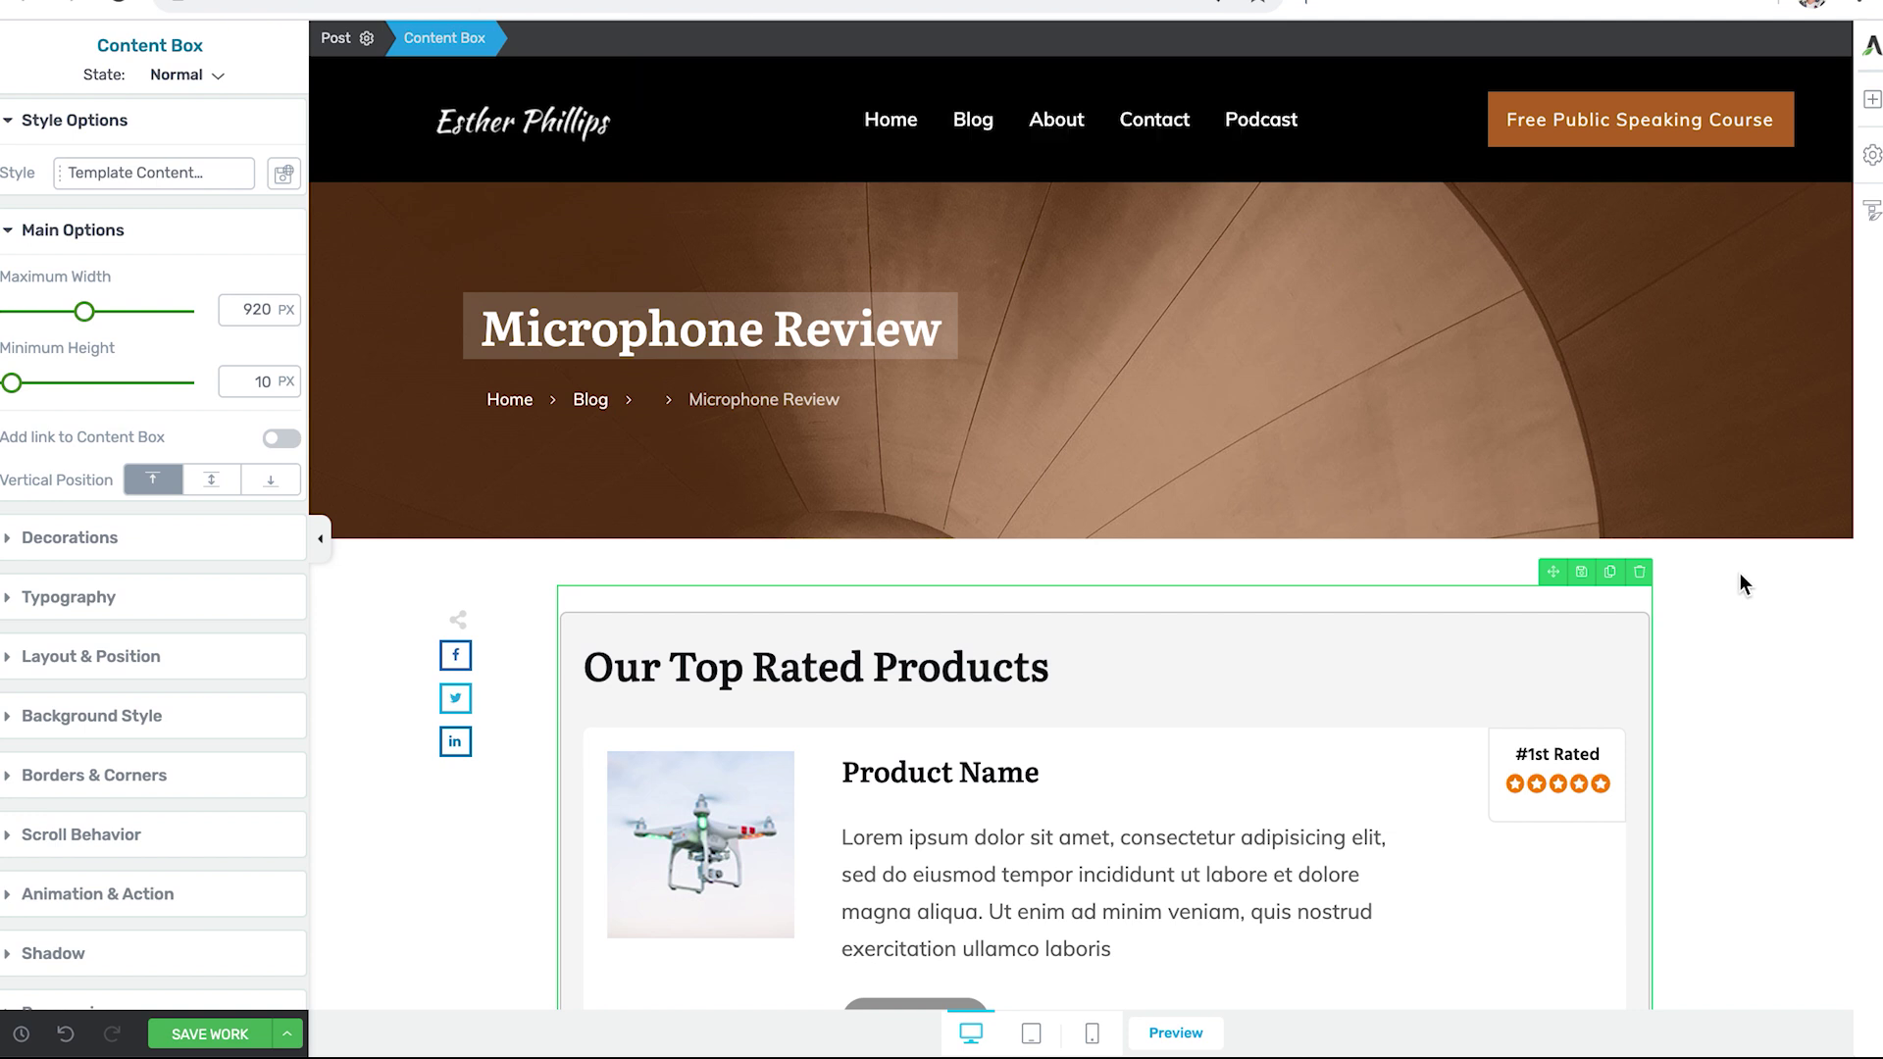
Delete the review Content Box and re-insert it from the saved 'Tool Review Template Example' template.
{"action": "left_click", "coordinate": [1637, 576]}
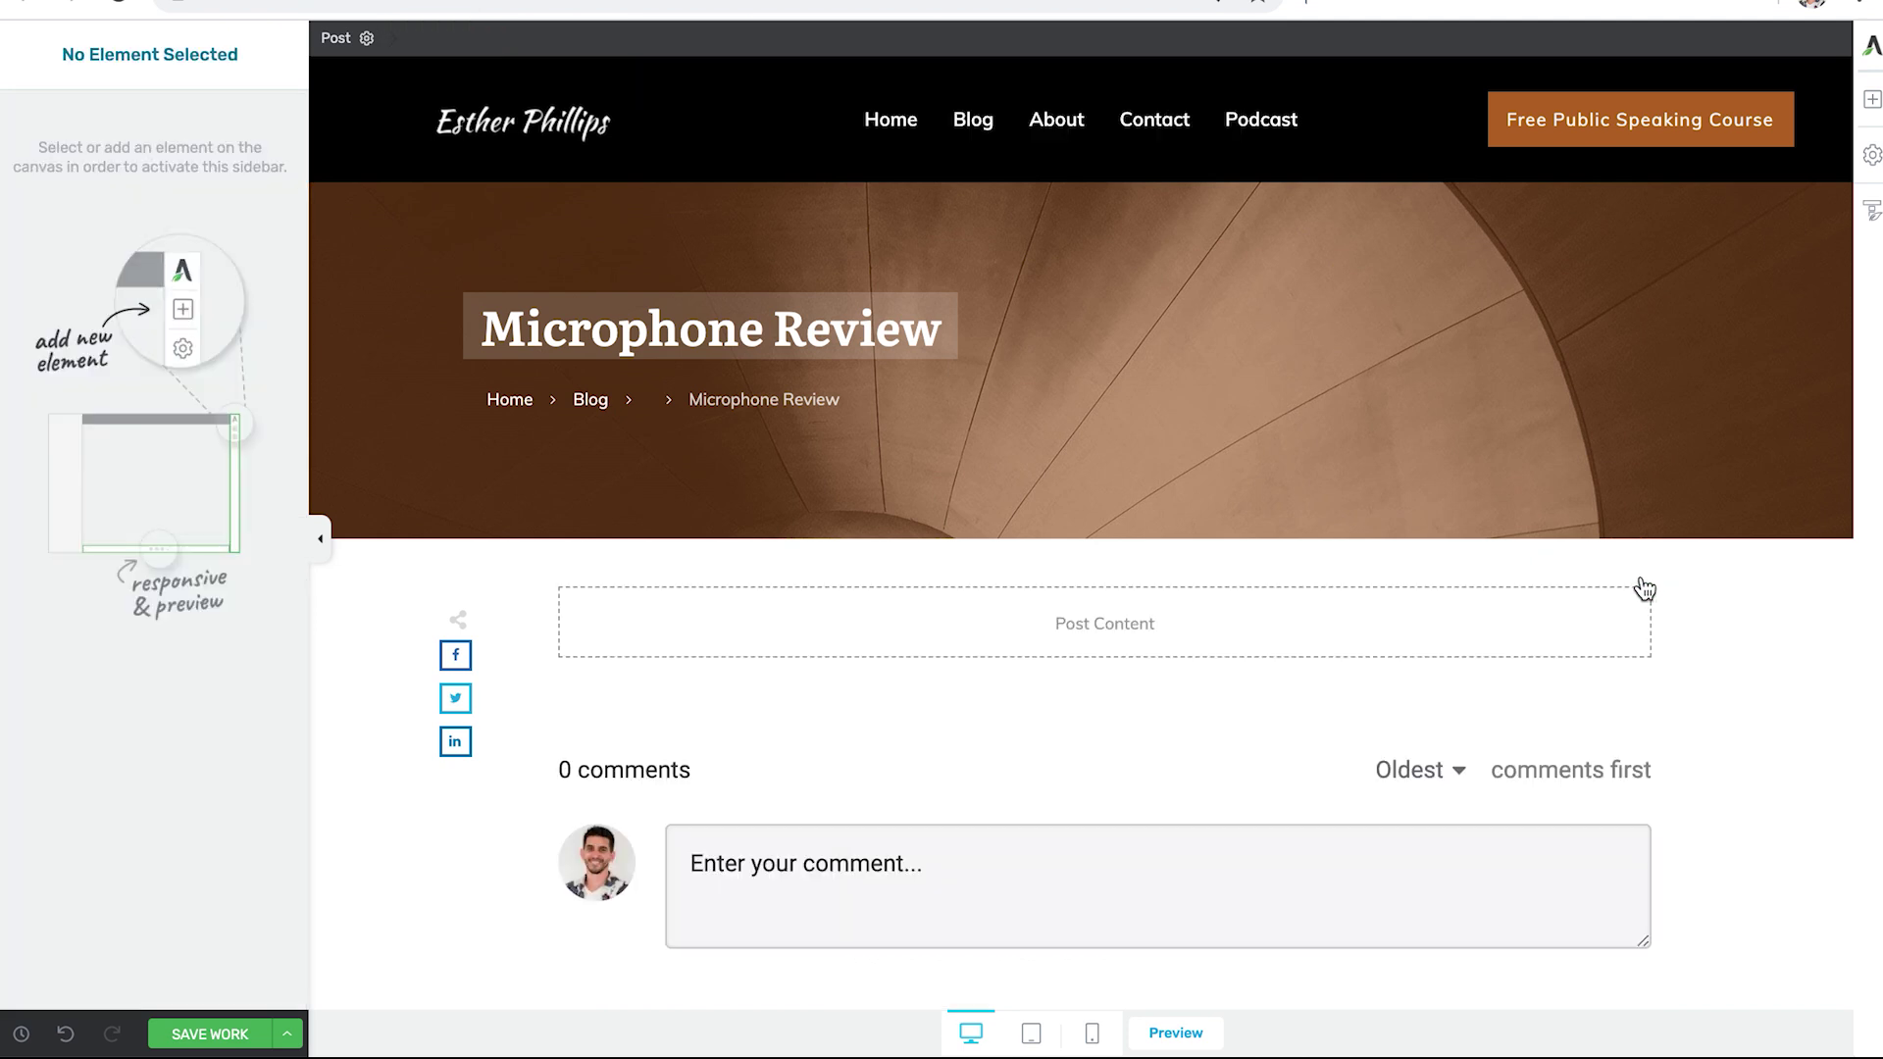
{"action": "left_click", "coordinate": [1873, 102]}
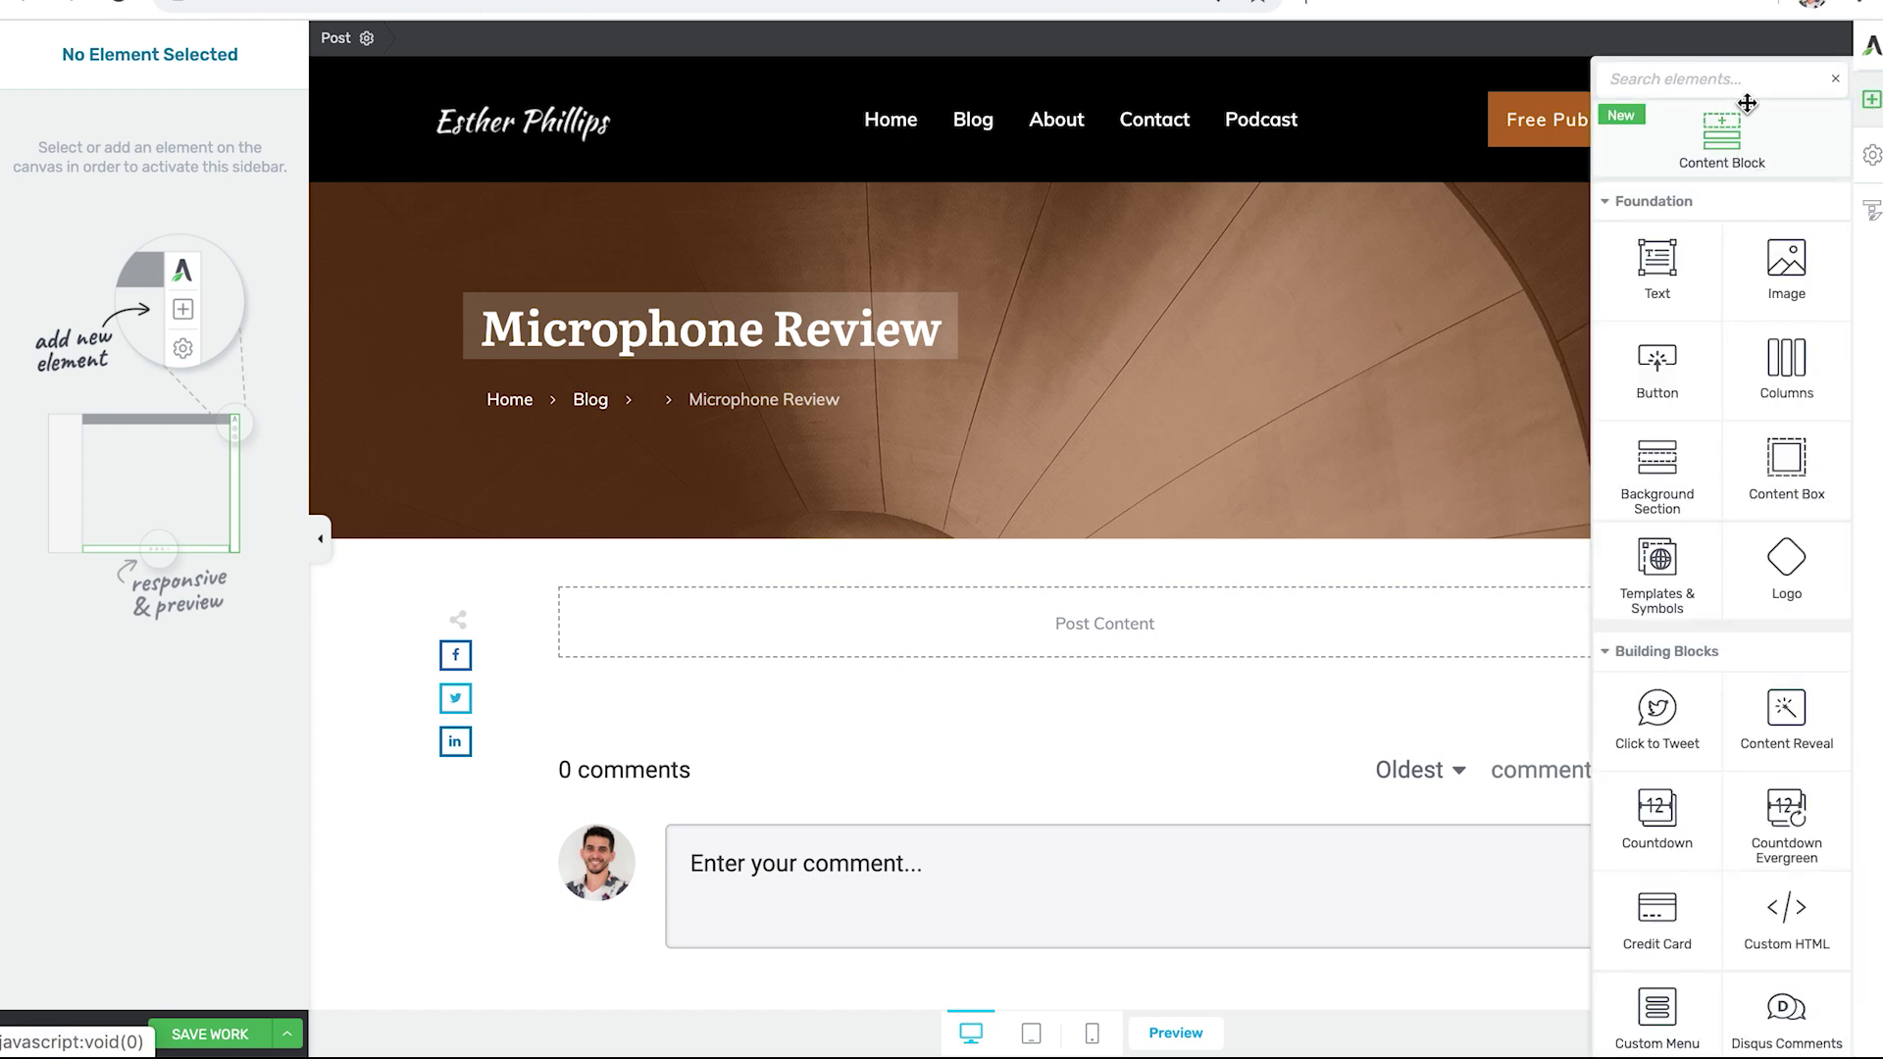
{"action": "type", "text": "temp"}
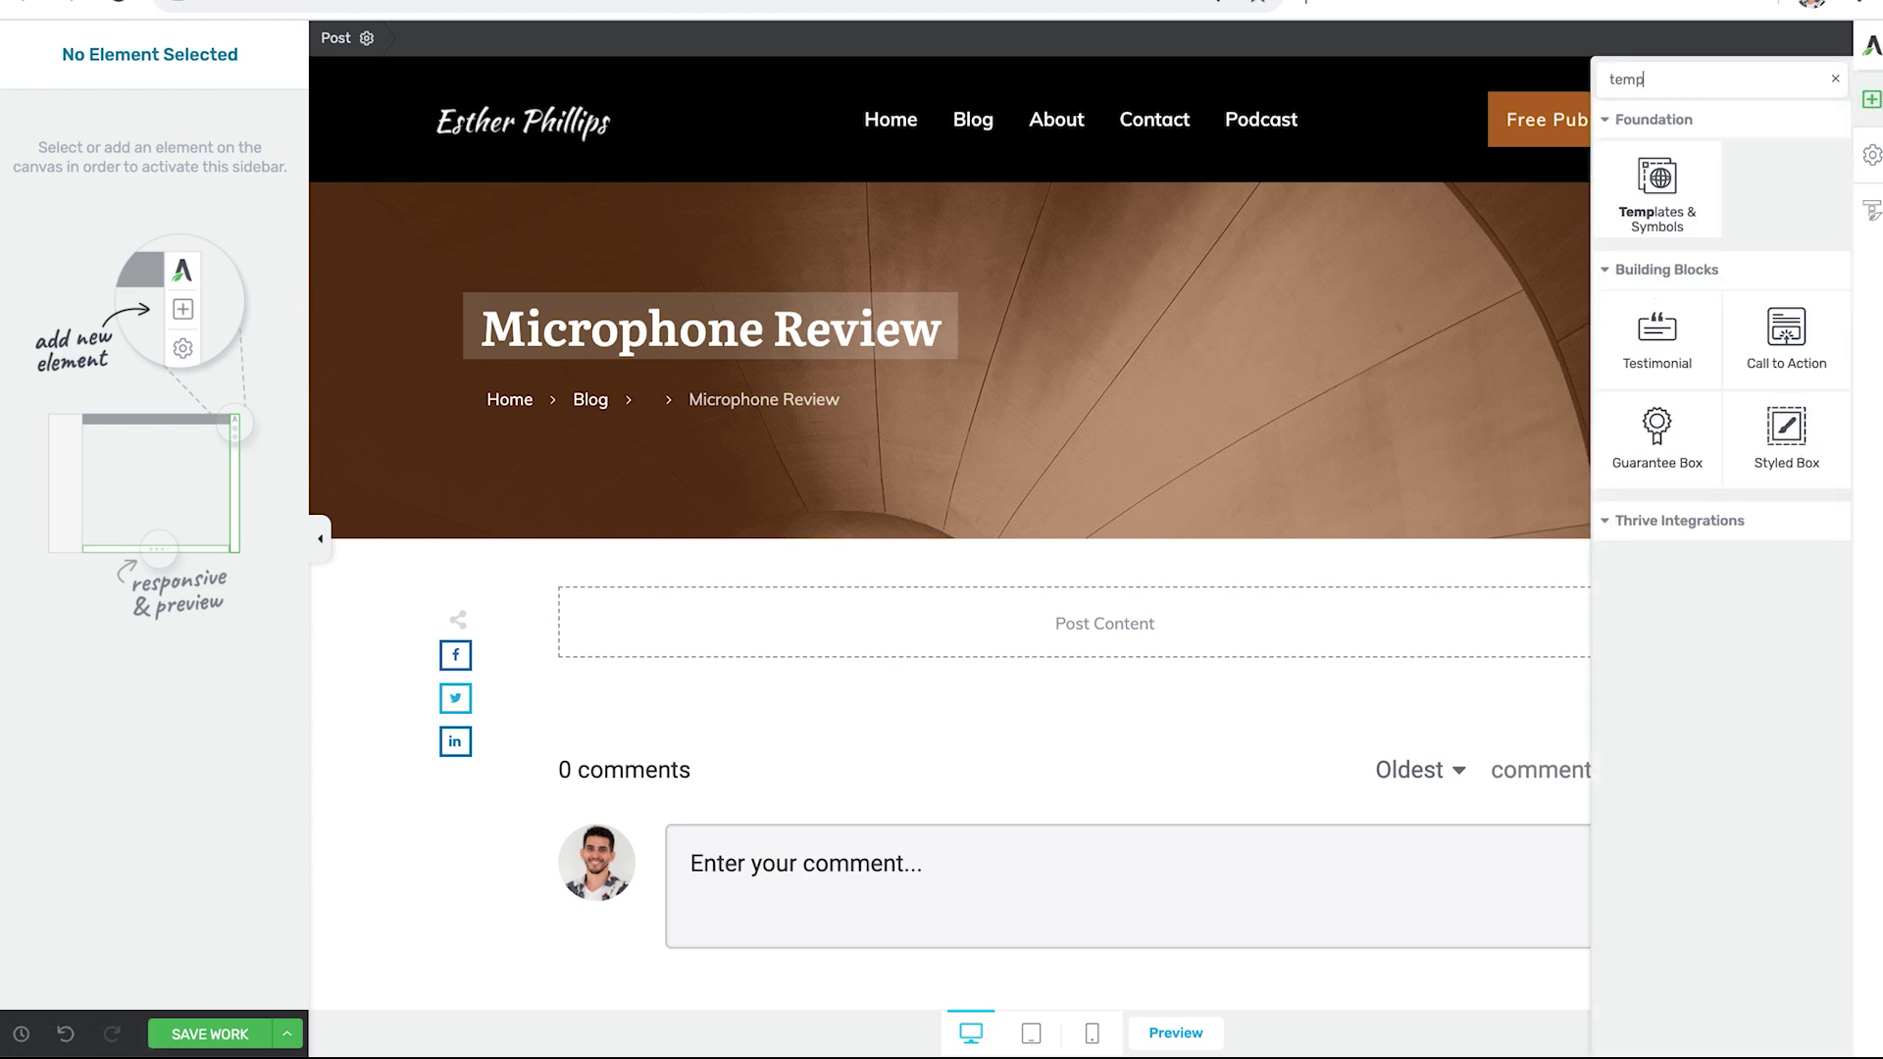
{"action": "left_click_drag", "start_coordinate": [1669, 185], "coordinate": [1190, 615]}
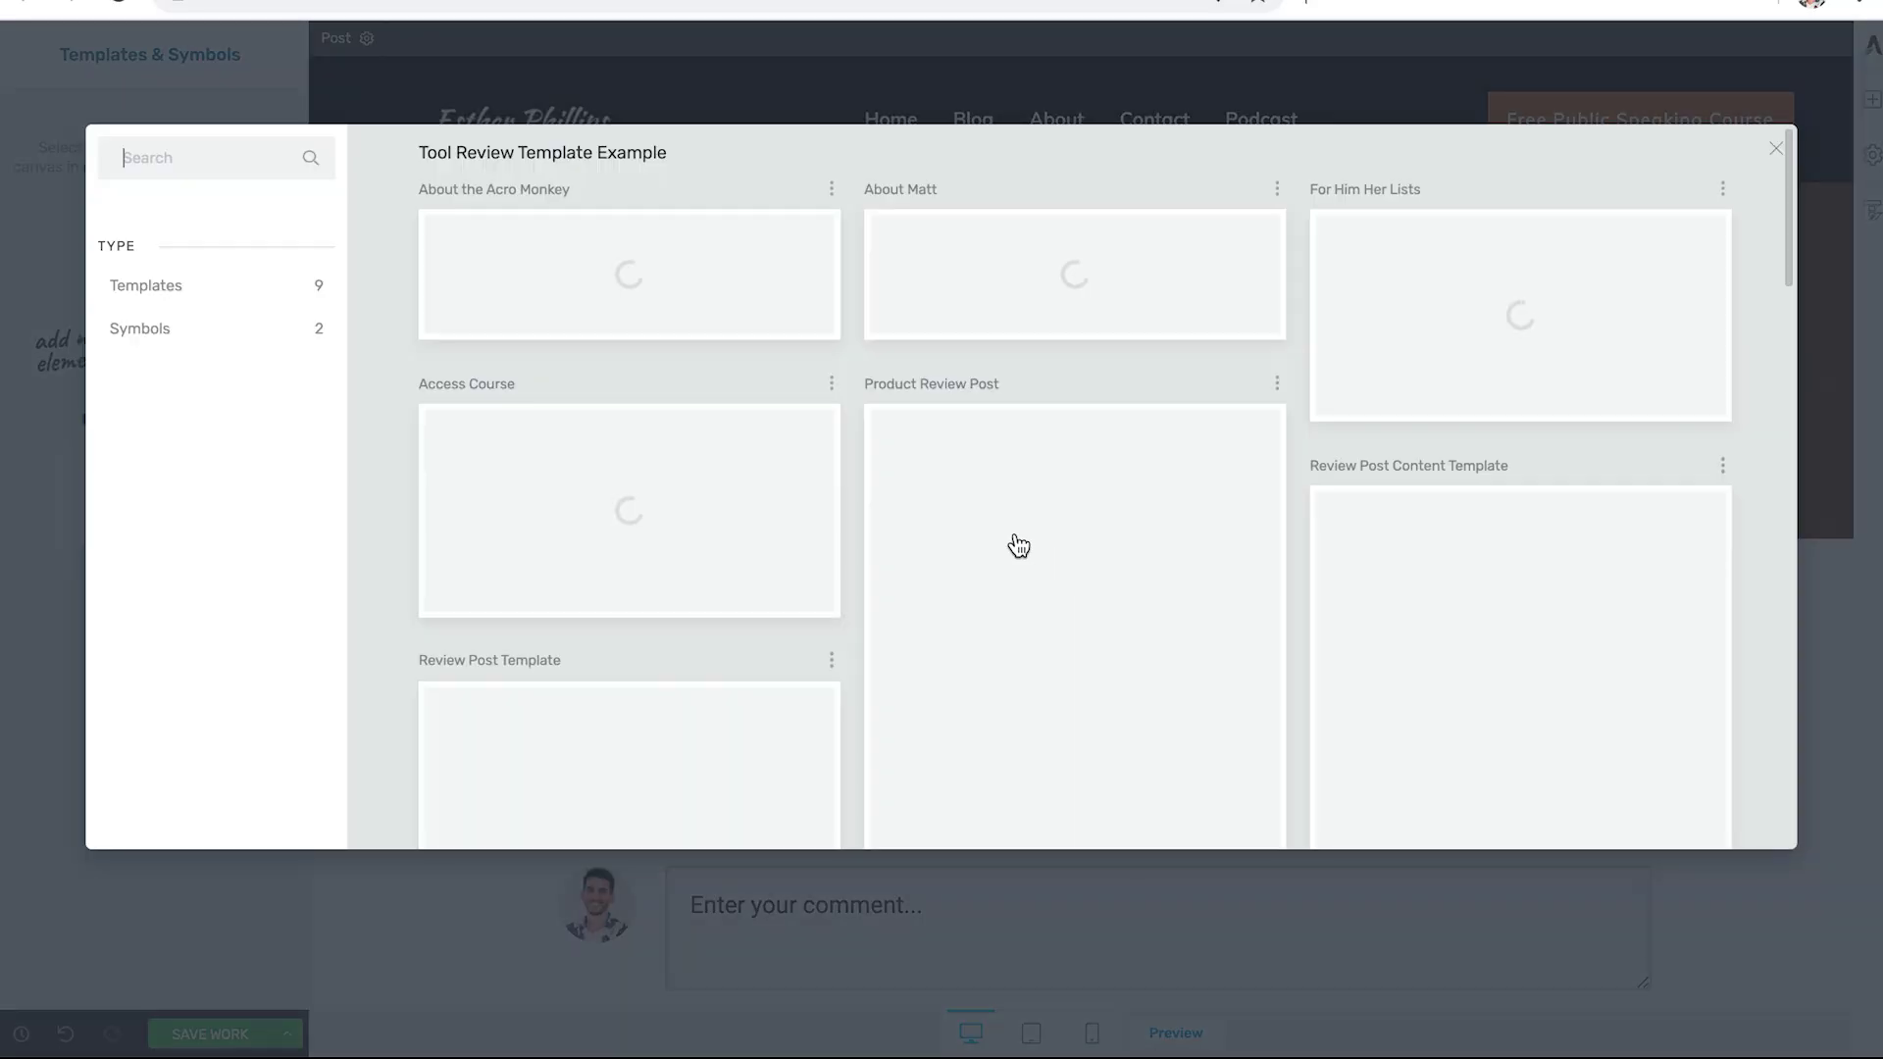
{"action": "left_click", "coordinate": [178, 288]}
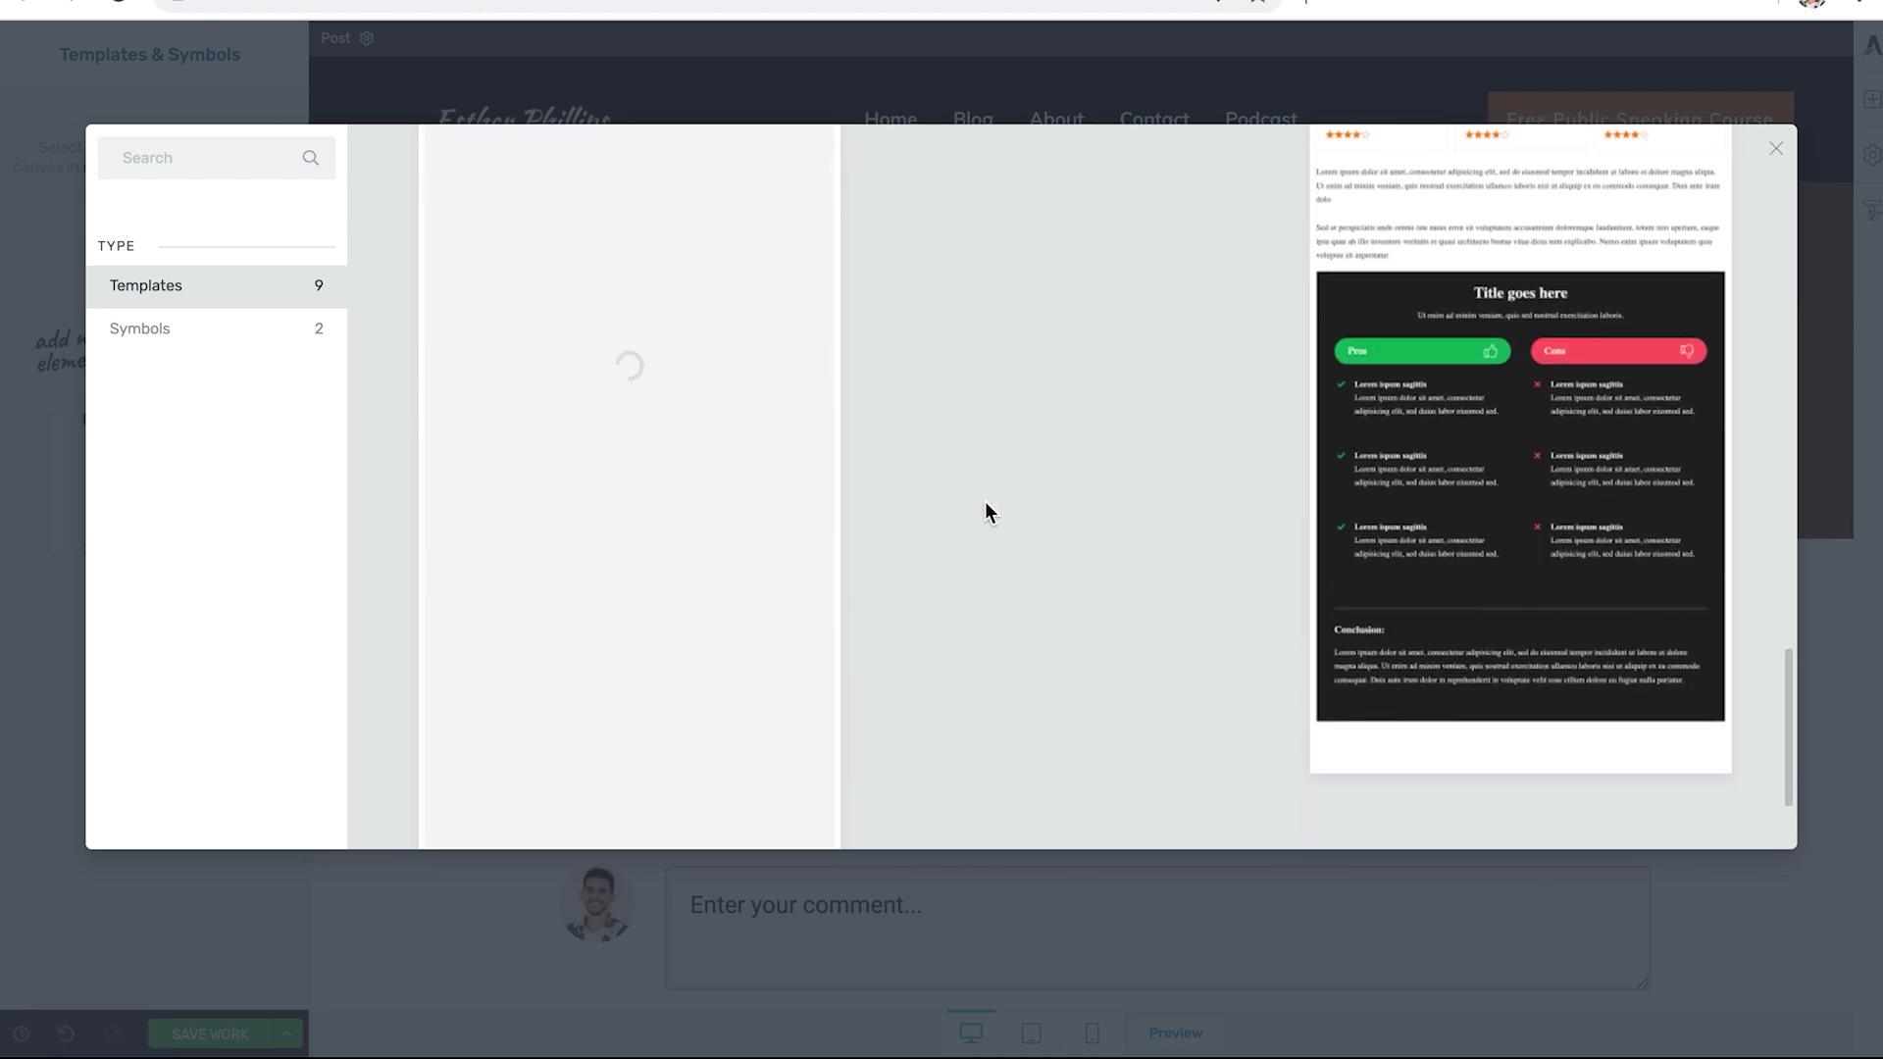
{"action": "left_click", "coordinate": [1500, 538]}
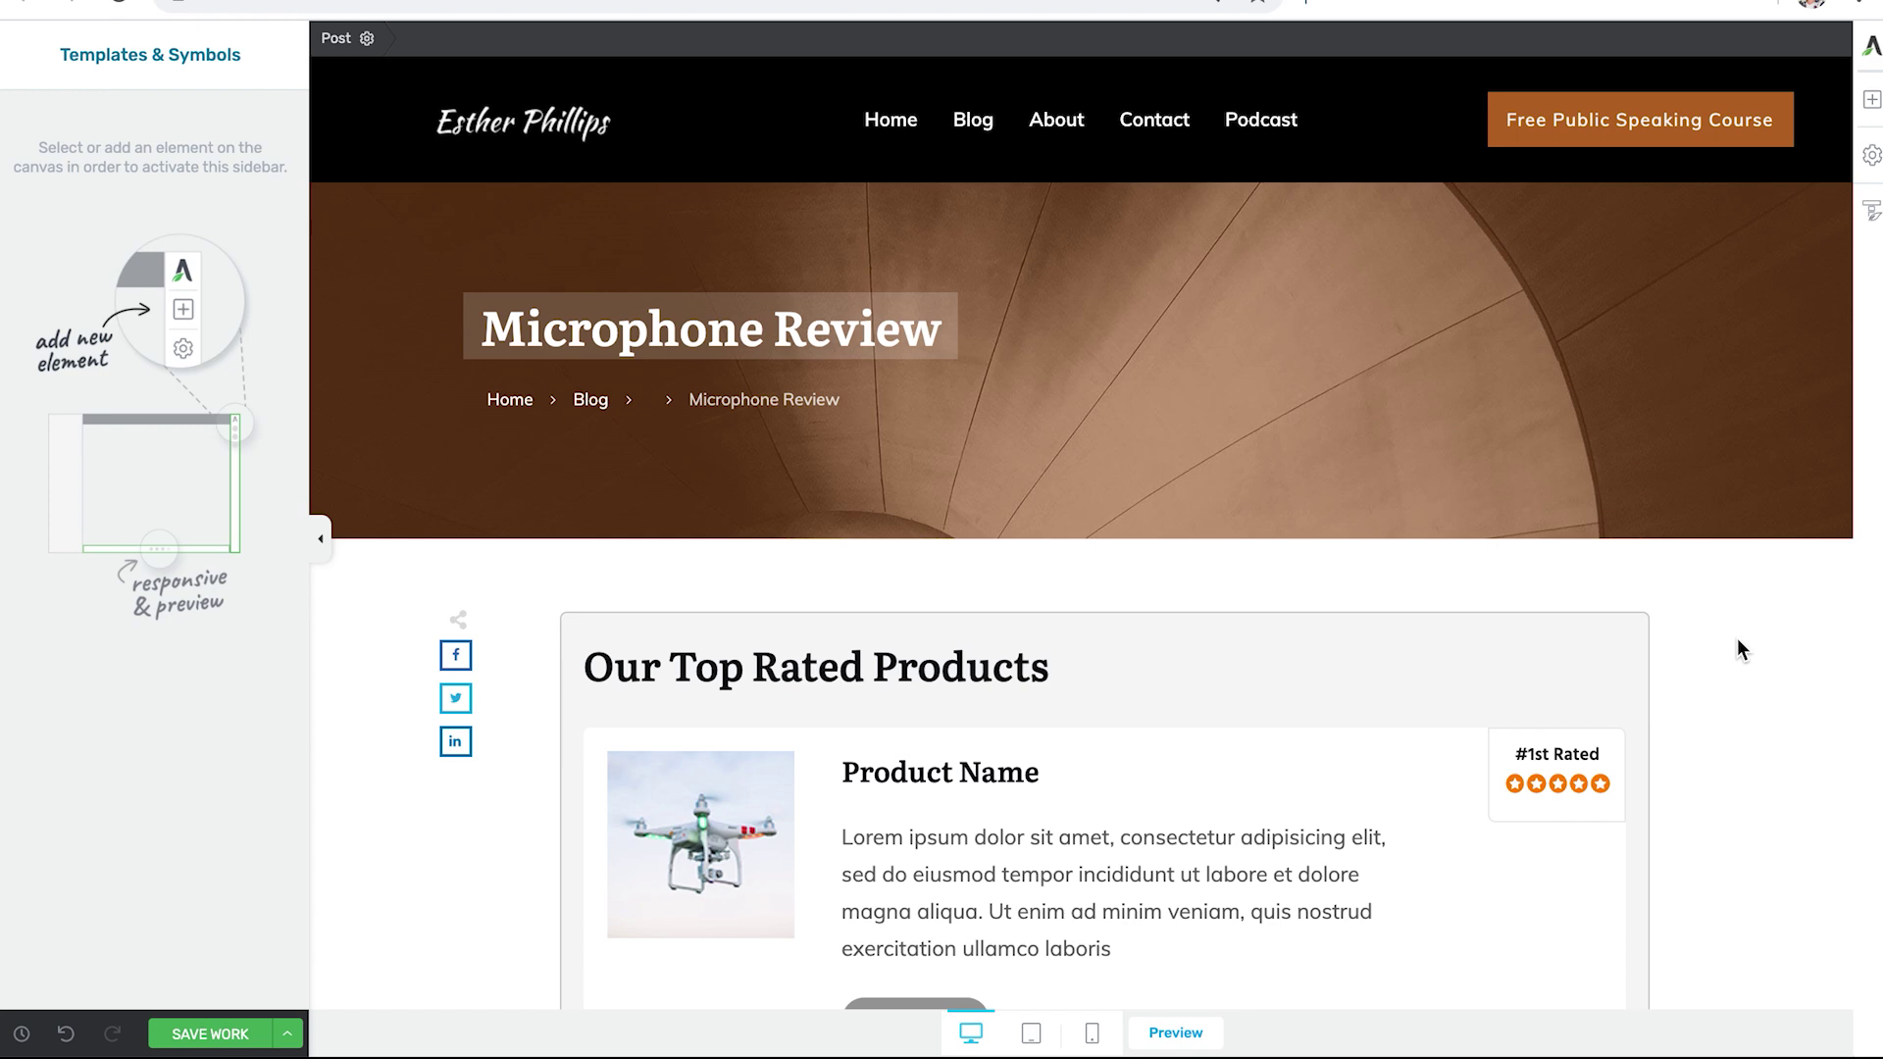
{"action": "scroll", "coordinate": [1739, 643], "scroll_direction": "down", "scroll_amount": 4}
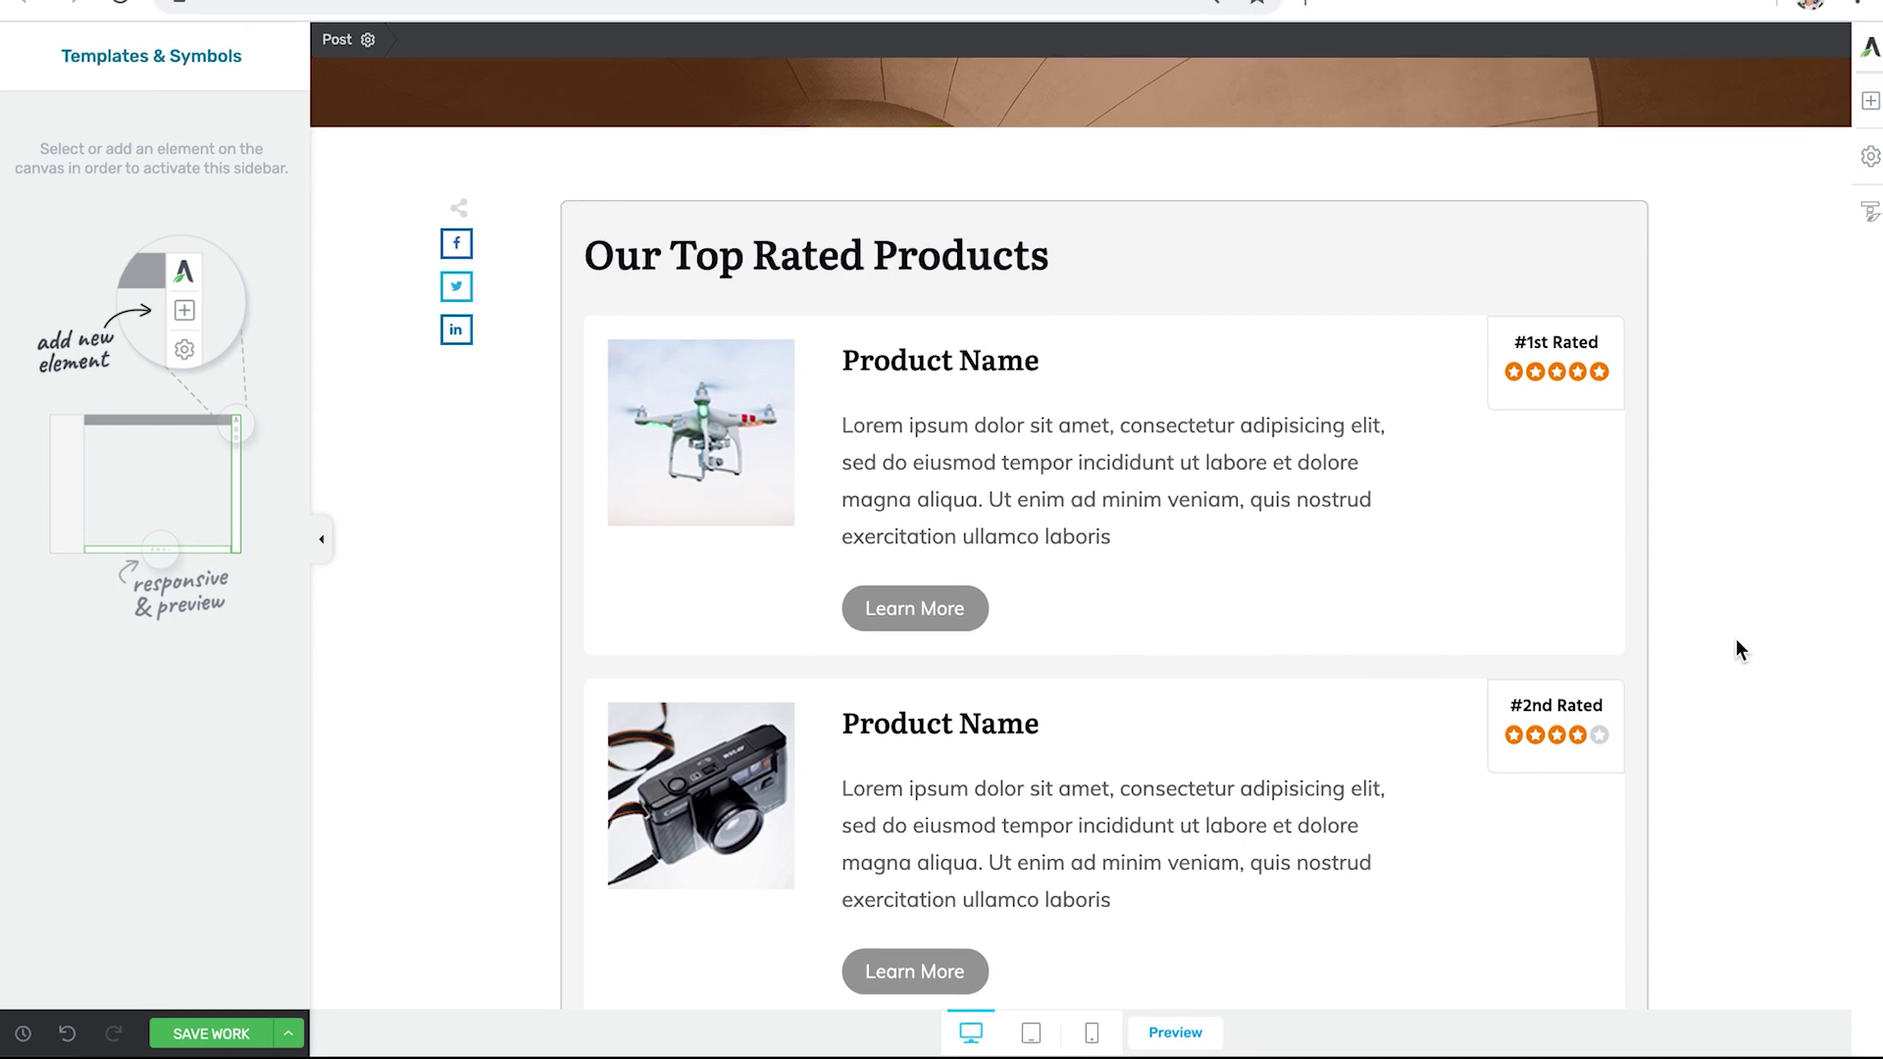
{"action": "scroll", "coordinate": [1736, 650], "scroll_direction": "down", "scroll_amount": 20}
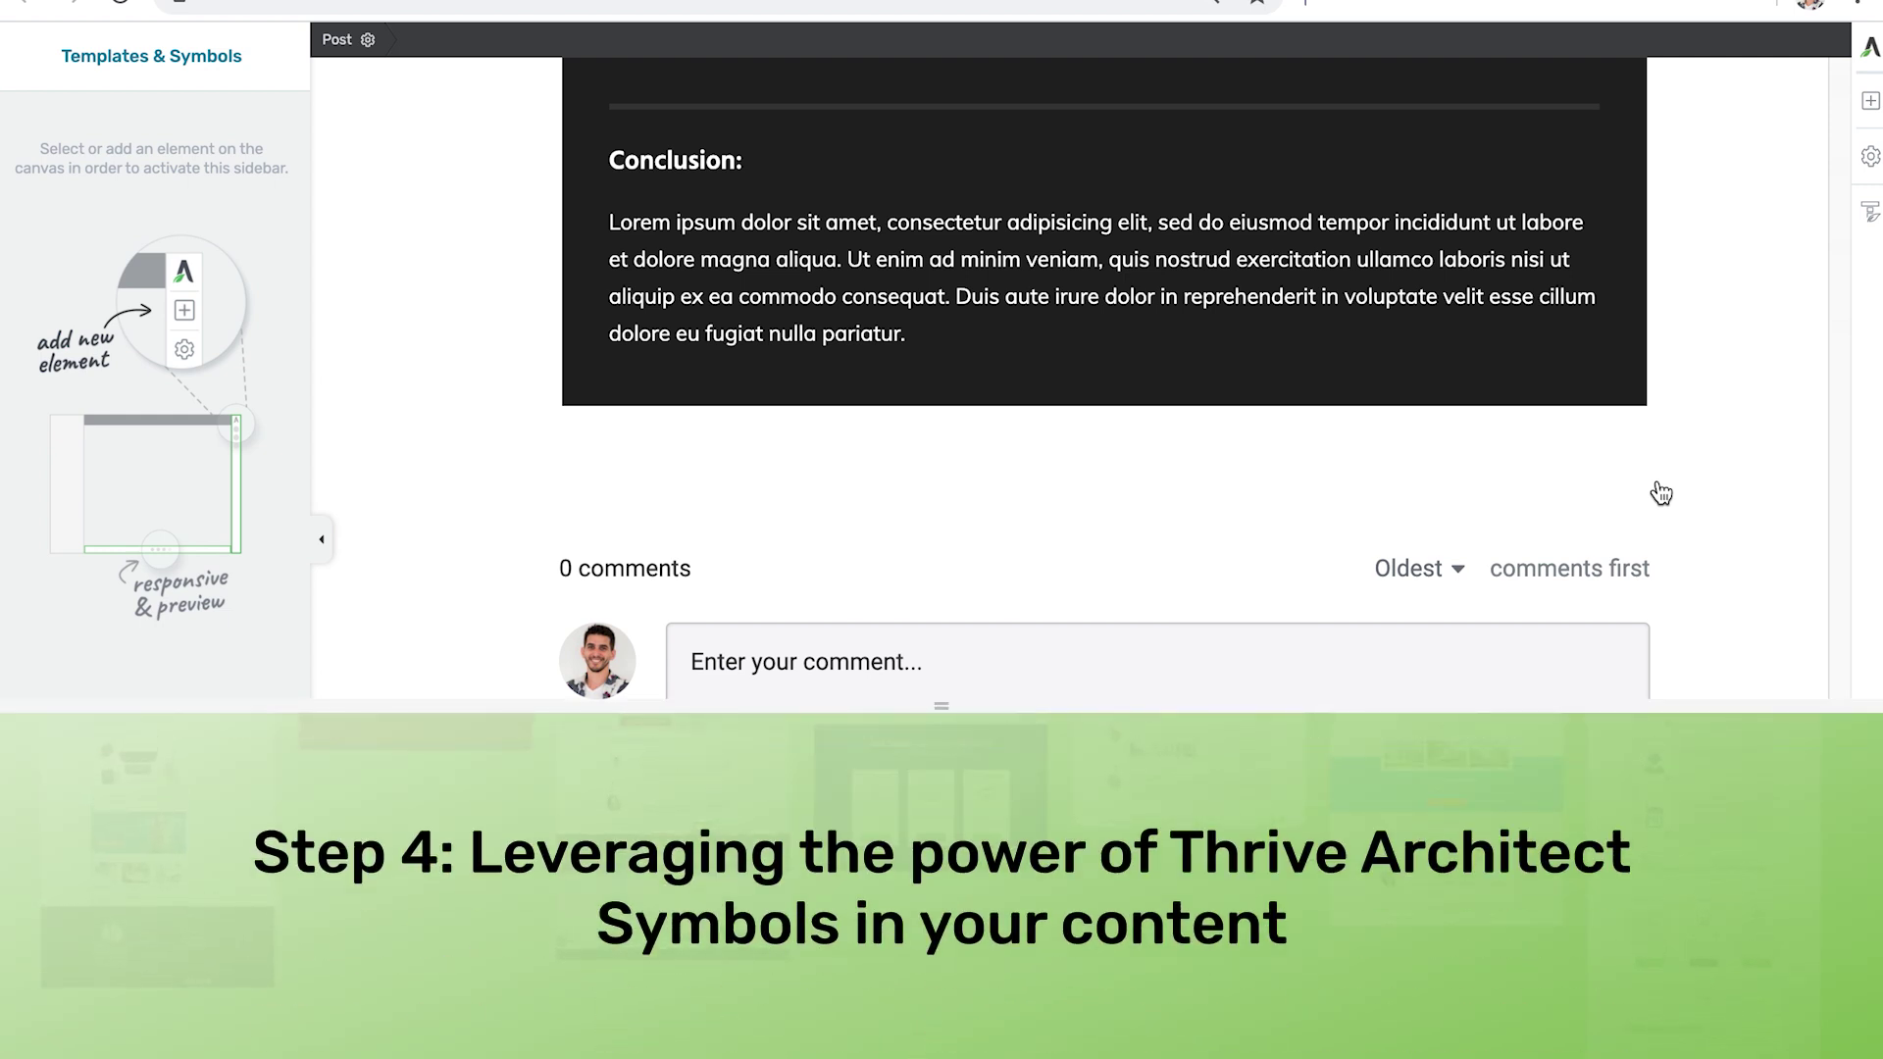
Add a Templates & Symbols element below the Conclusion and insert the saved Podcast symbol.
{"action": "left_click", "coordinate": [1870, 106]}
{"action": "type", "text": "temp"}
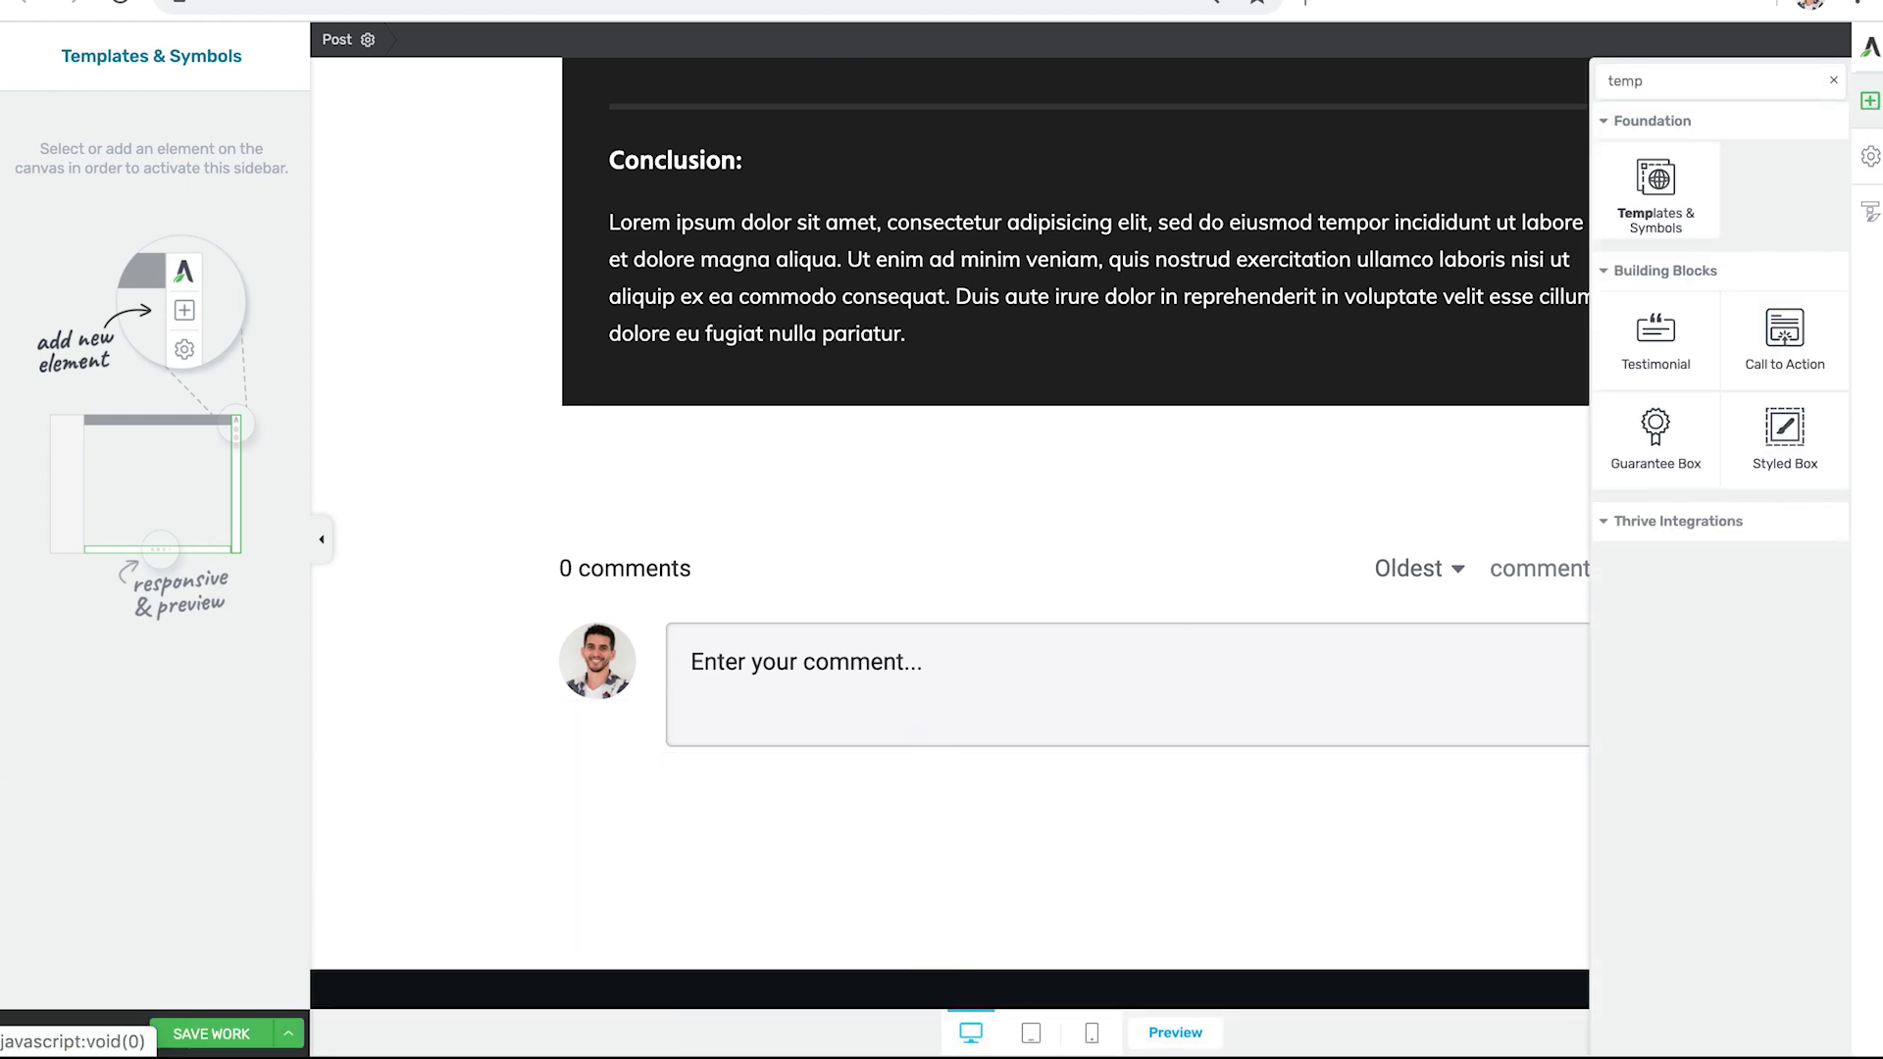
{"action": "left_click_drag", "start_coordinate": [1658, 189], "coordinate": [1295, 454]}
{"action": "left_click", "coordinate": [1176, 496]}
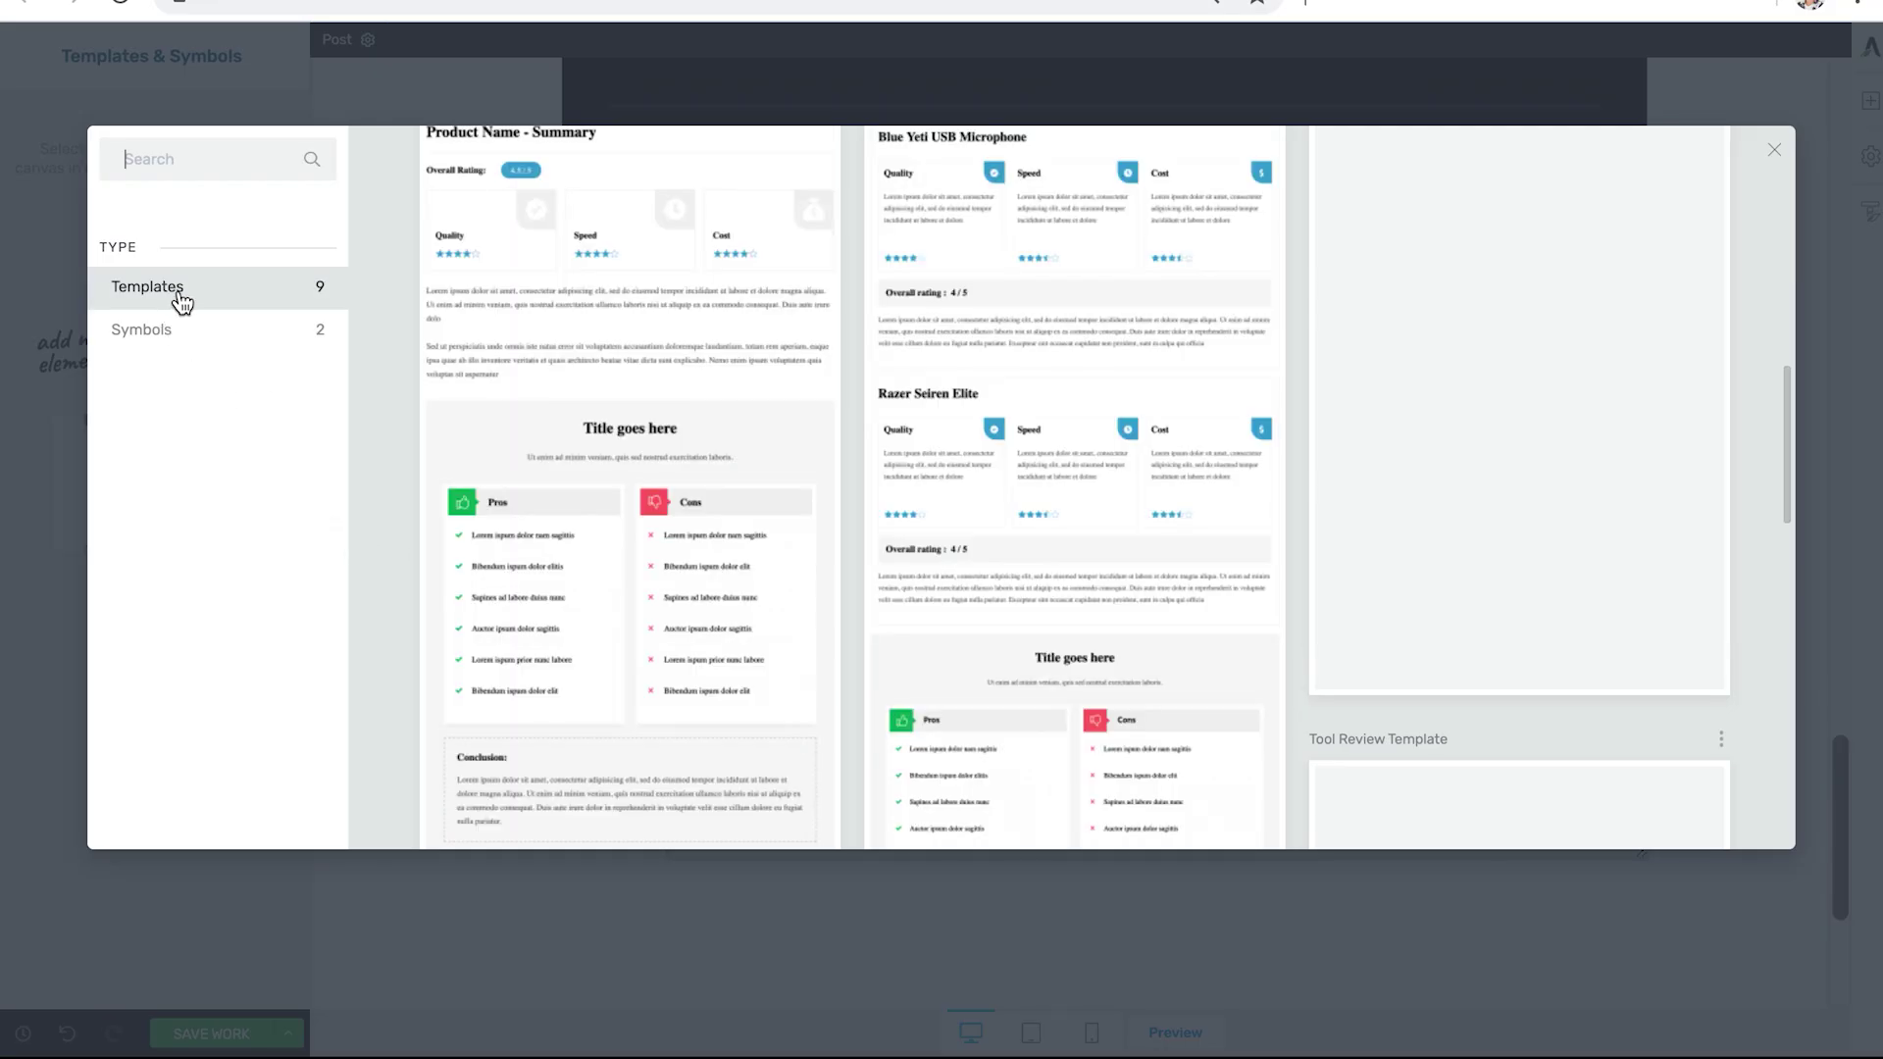
{"action": "left_click", "coordinate": [152, 339]}
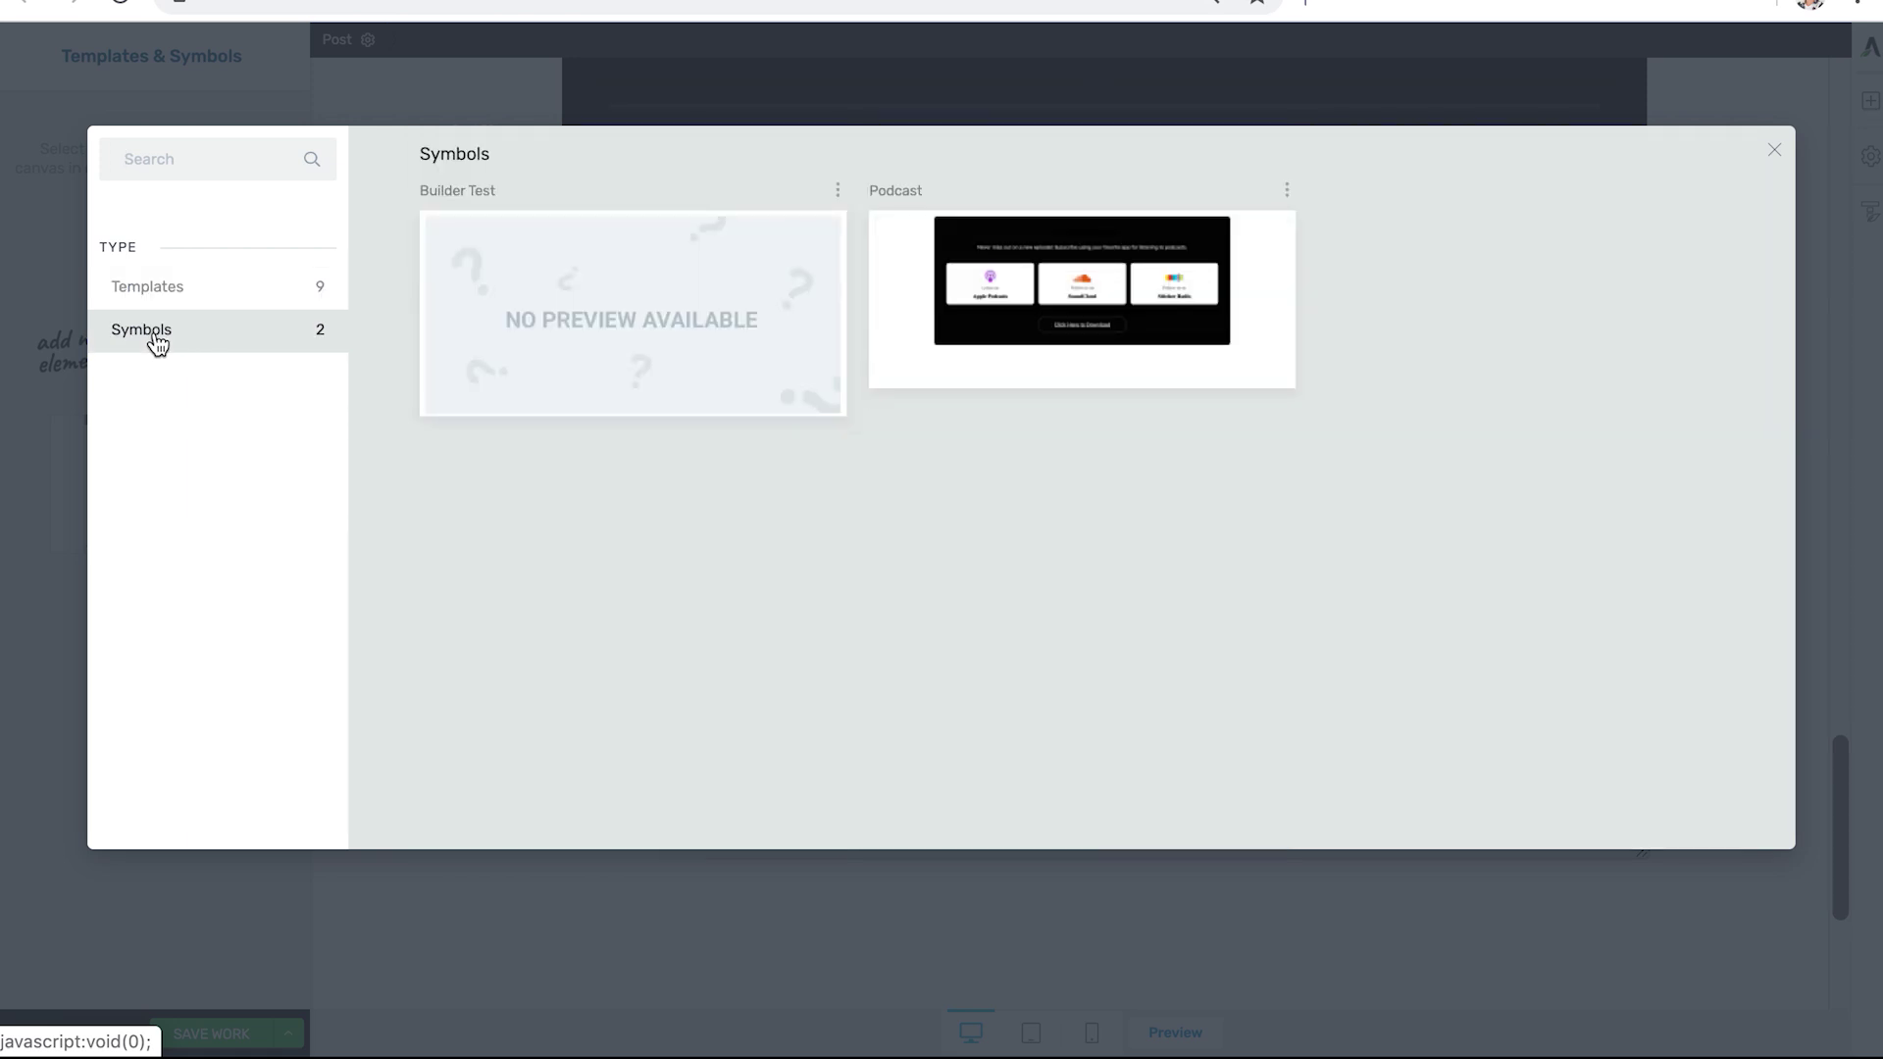
{"action": "left_click", "coordinate": [1020, 329]}
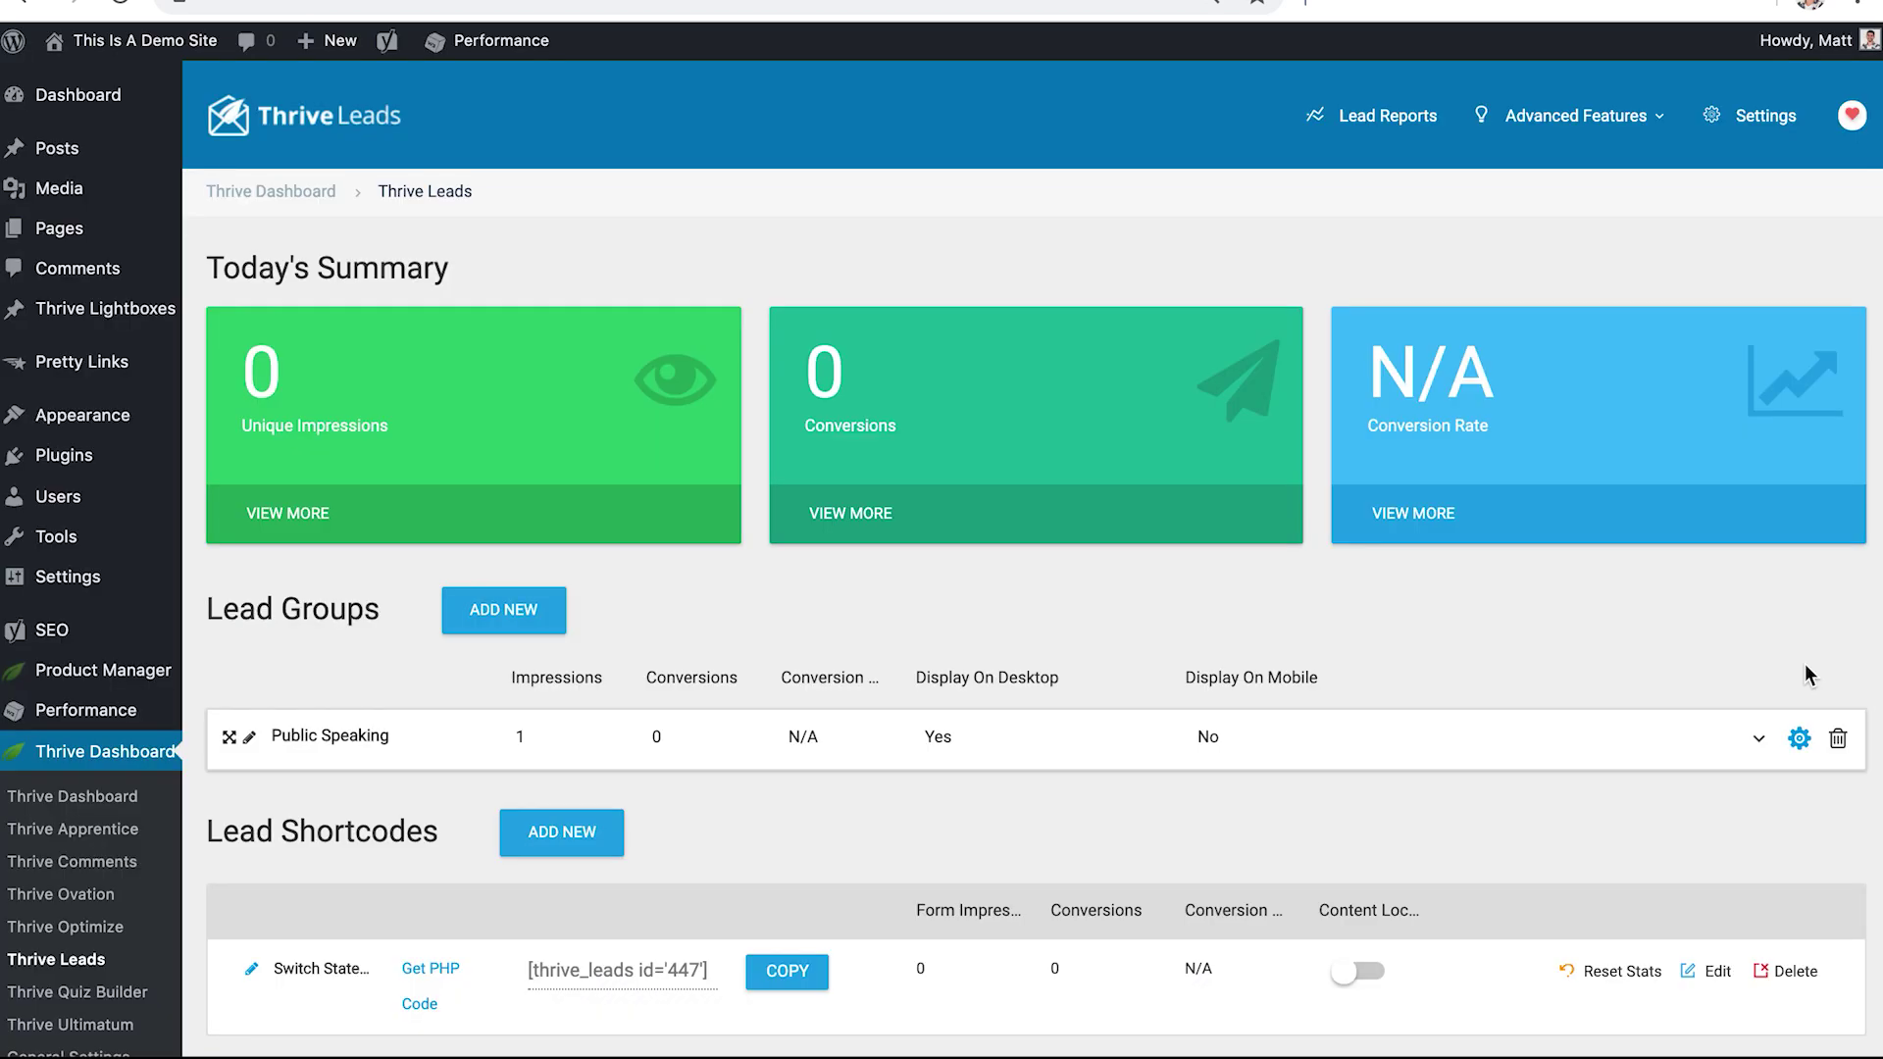
Target the Public Speaking lead group to the Review category and save its display settings.
{"action": "left_click", "coordinate": [1800, 737]}
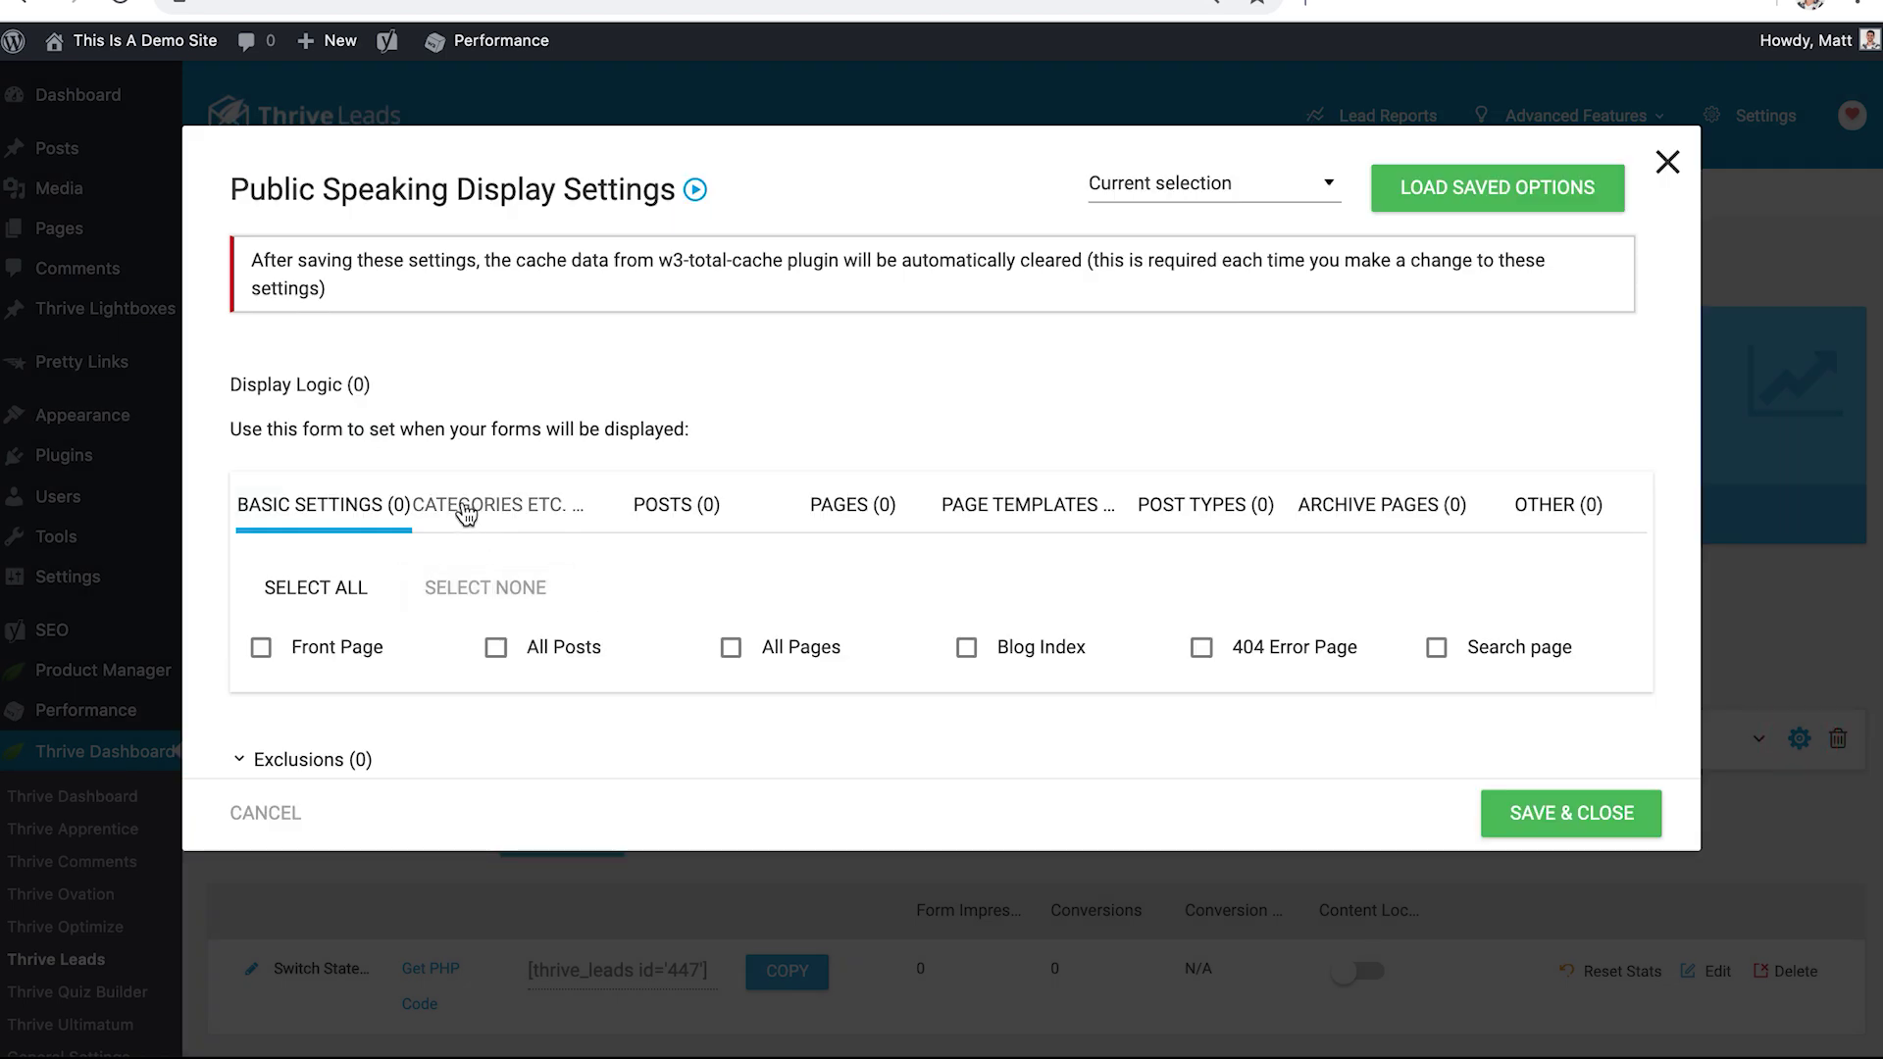
{"action": "left_click", "coordinate": [467, 510]}
{"action": "left_click", "coordinate": [495, 678]}
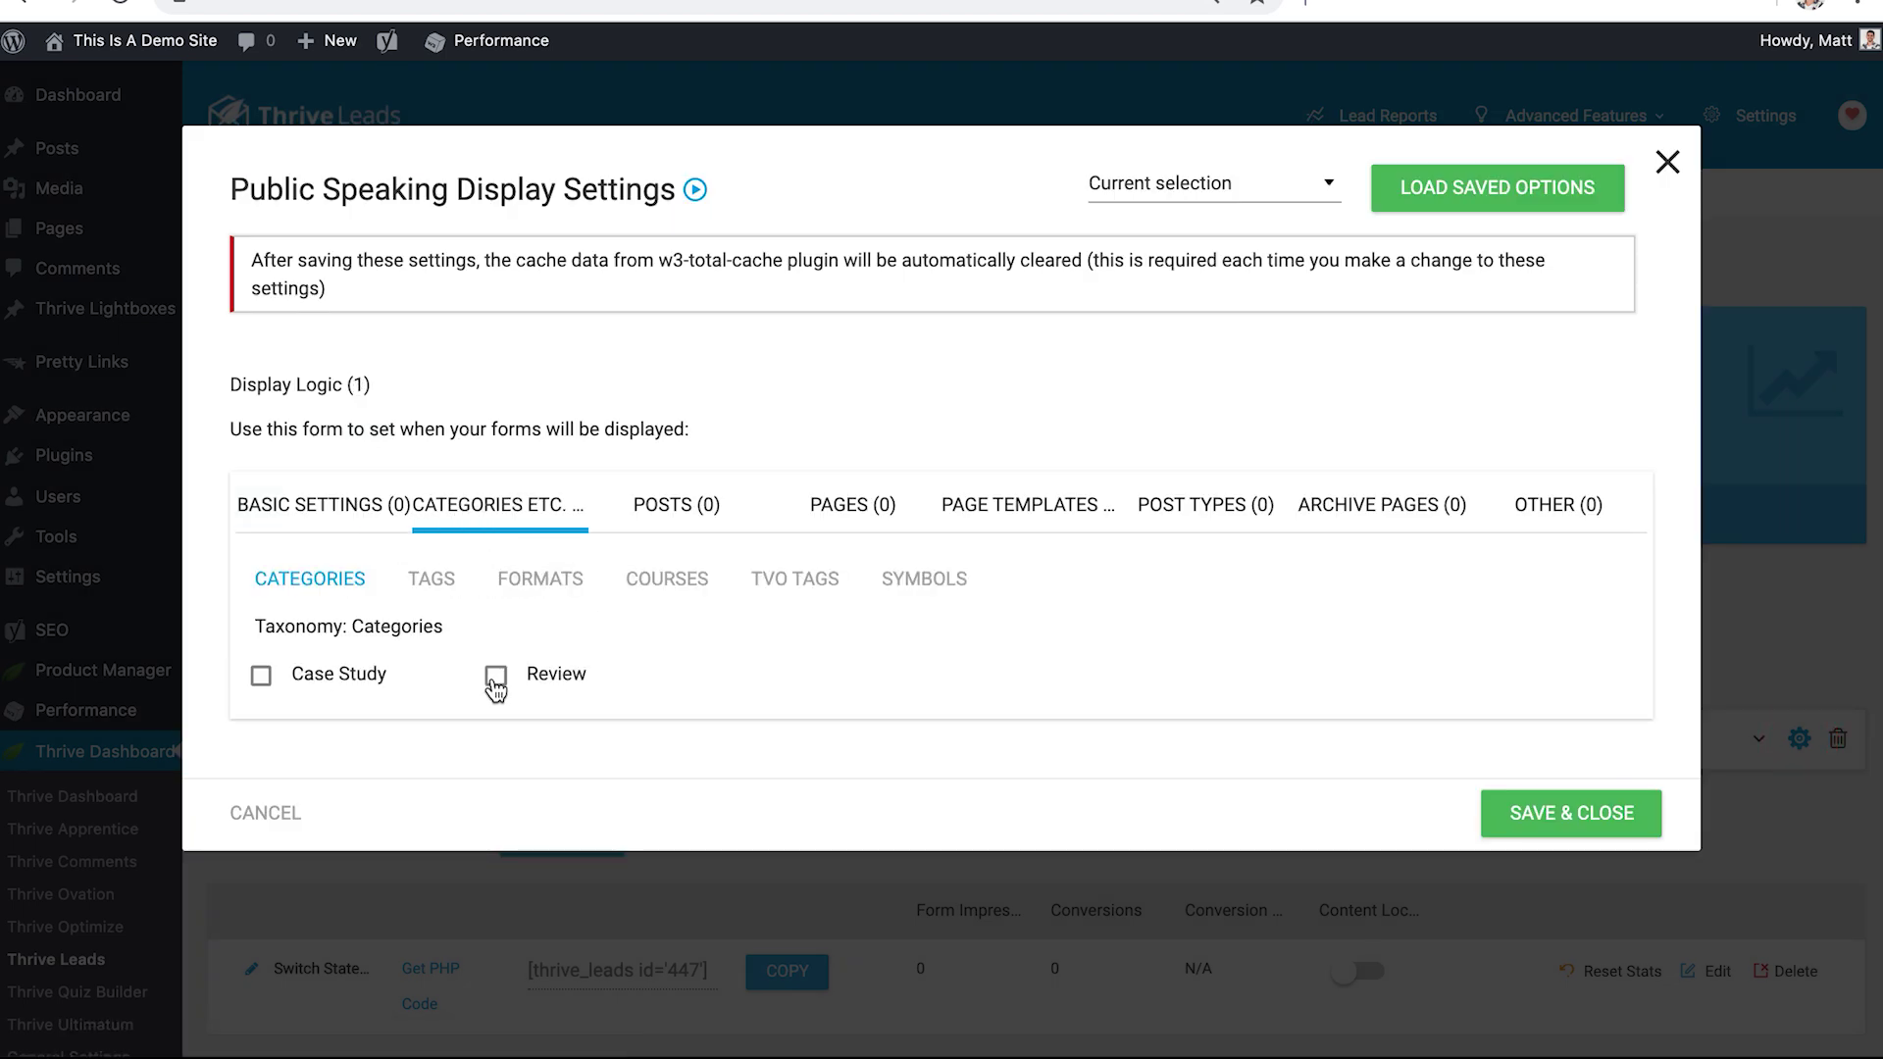
{"action": "left_click", "coordinate": [1550, 814]}
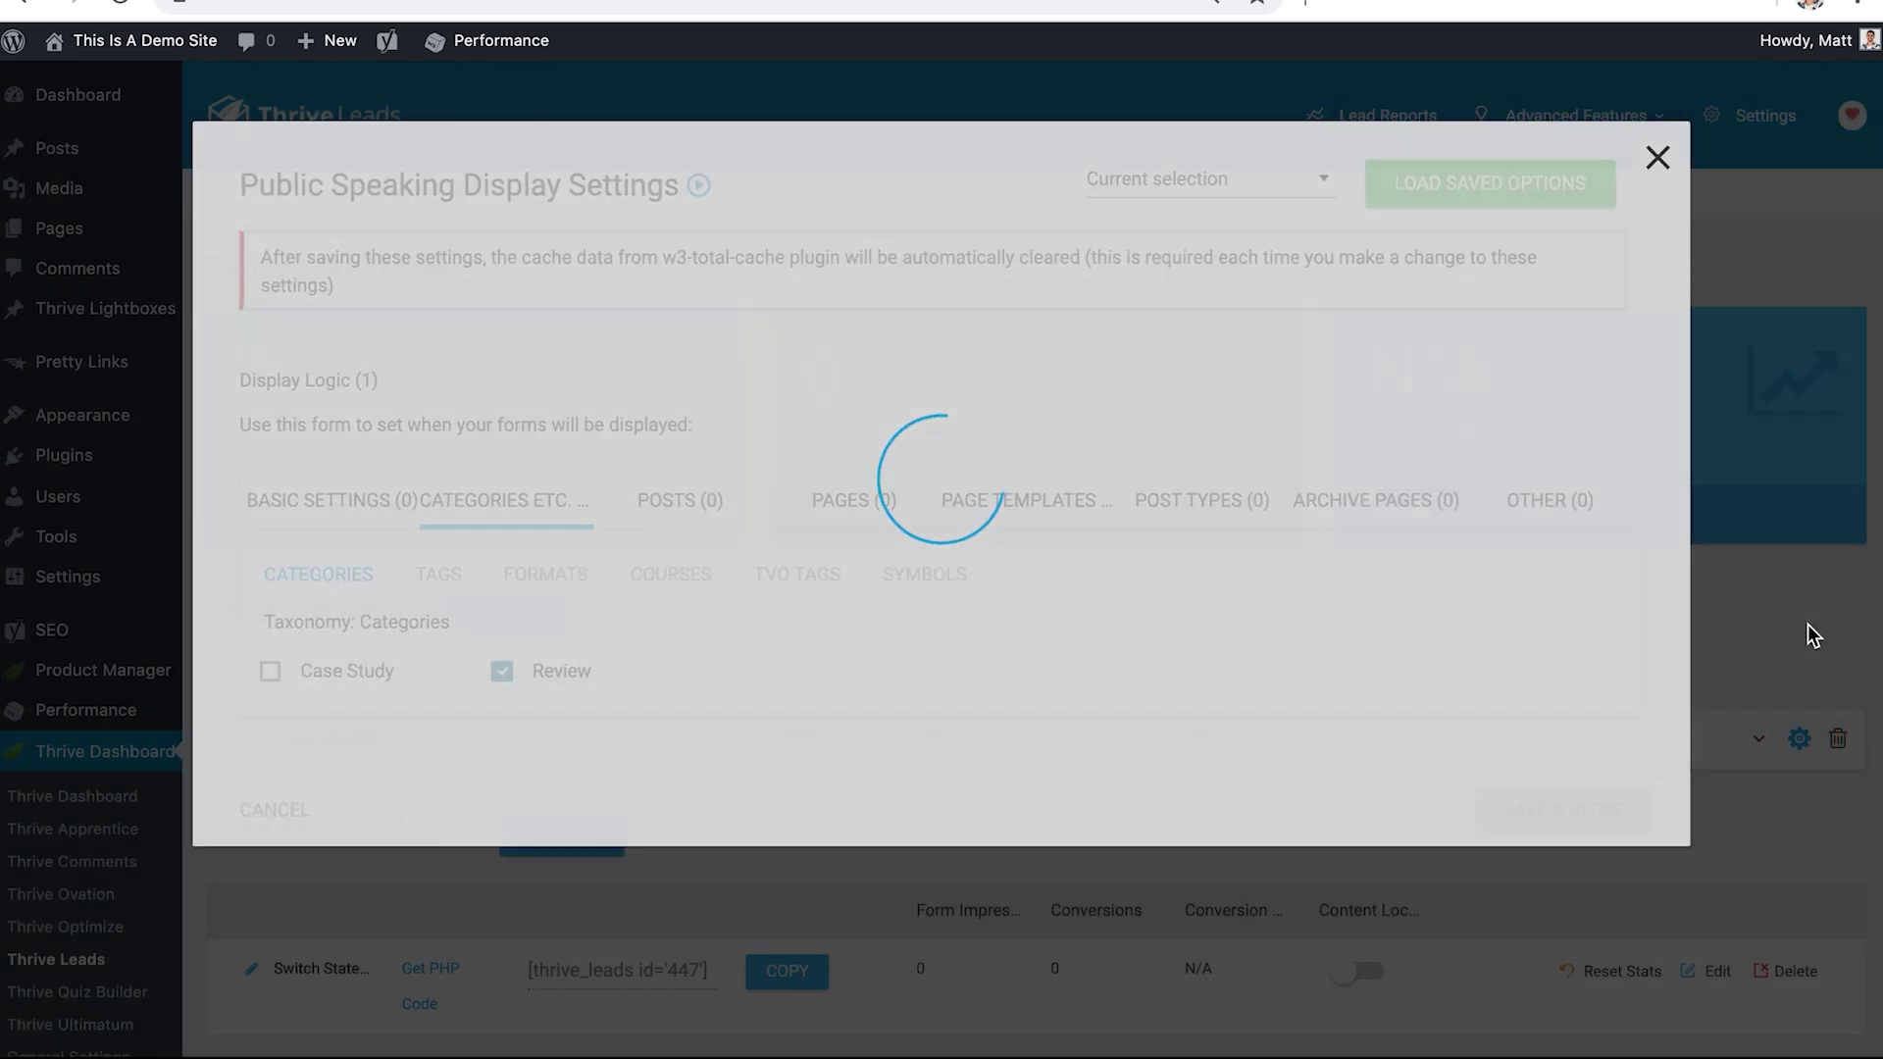